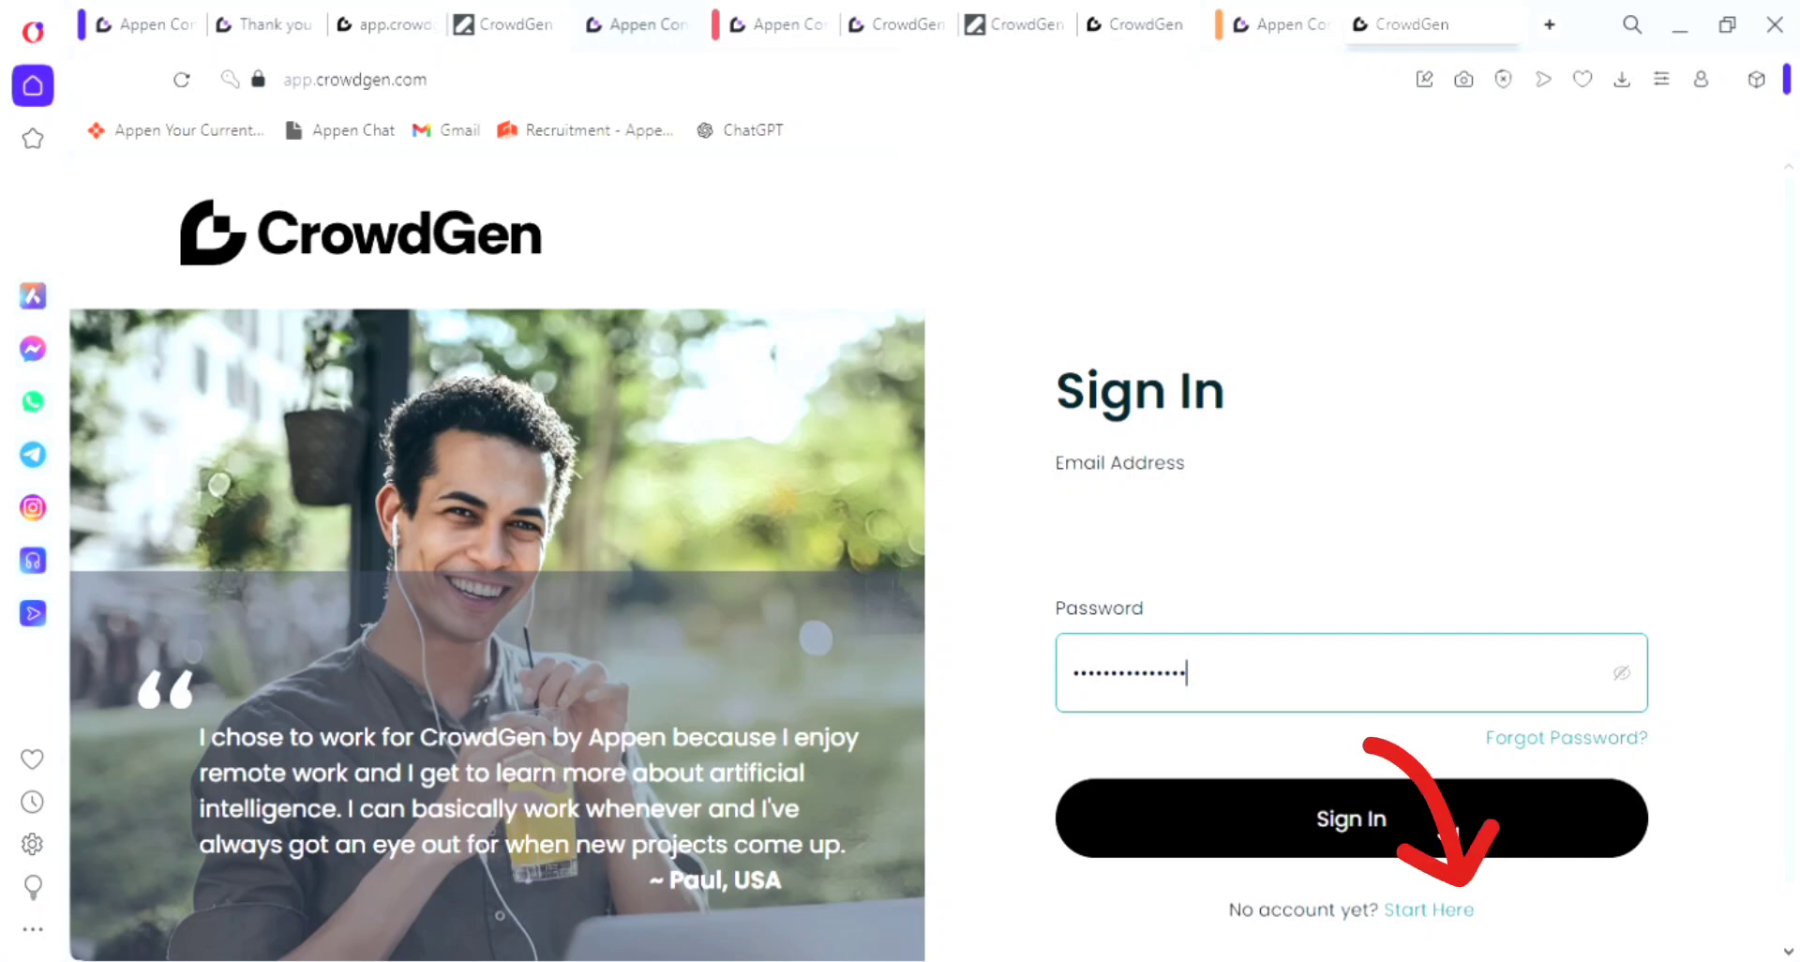
- Sign in and choose Canada as the country code for the mobile phone number on the password reset form
left_click(1448, 830)
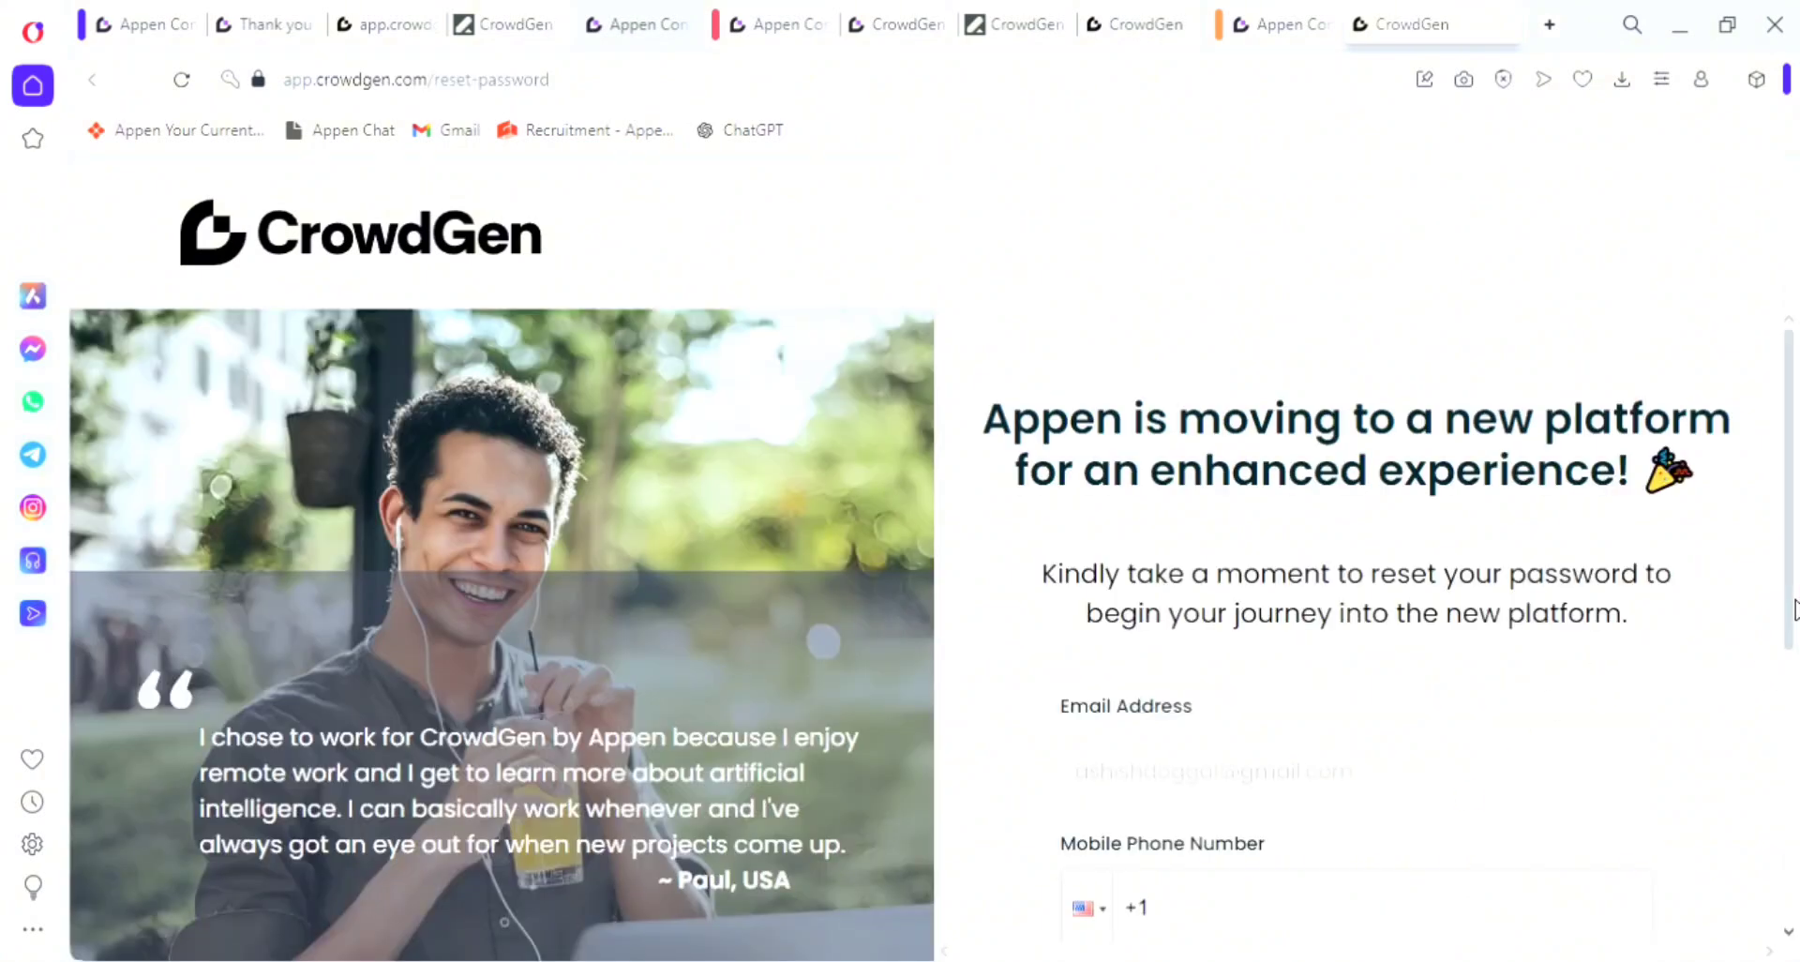
left_click_drag(1794, 610, 1794, 757)
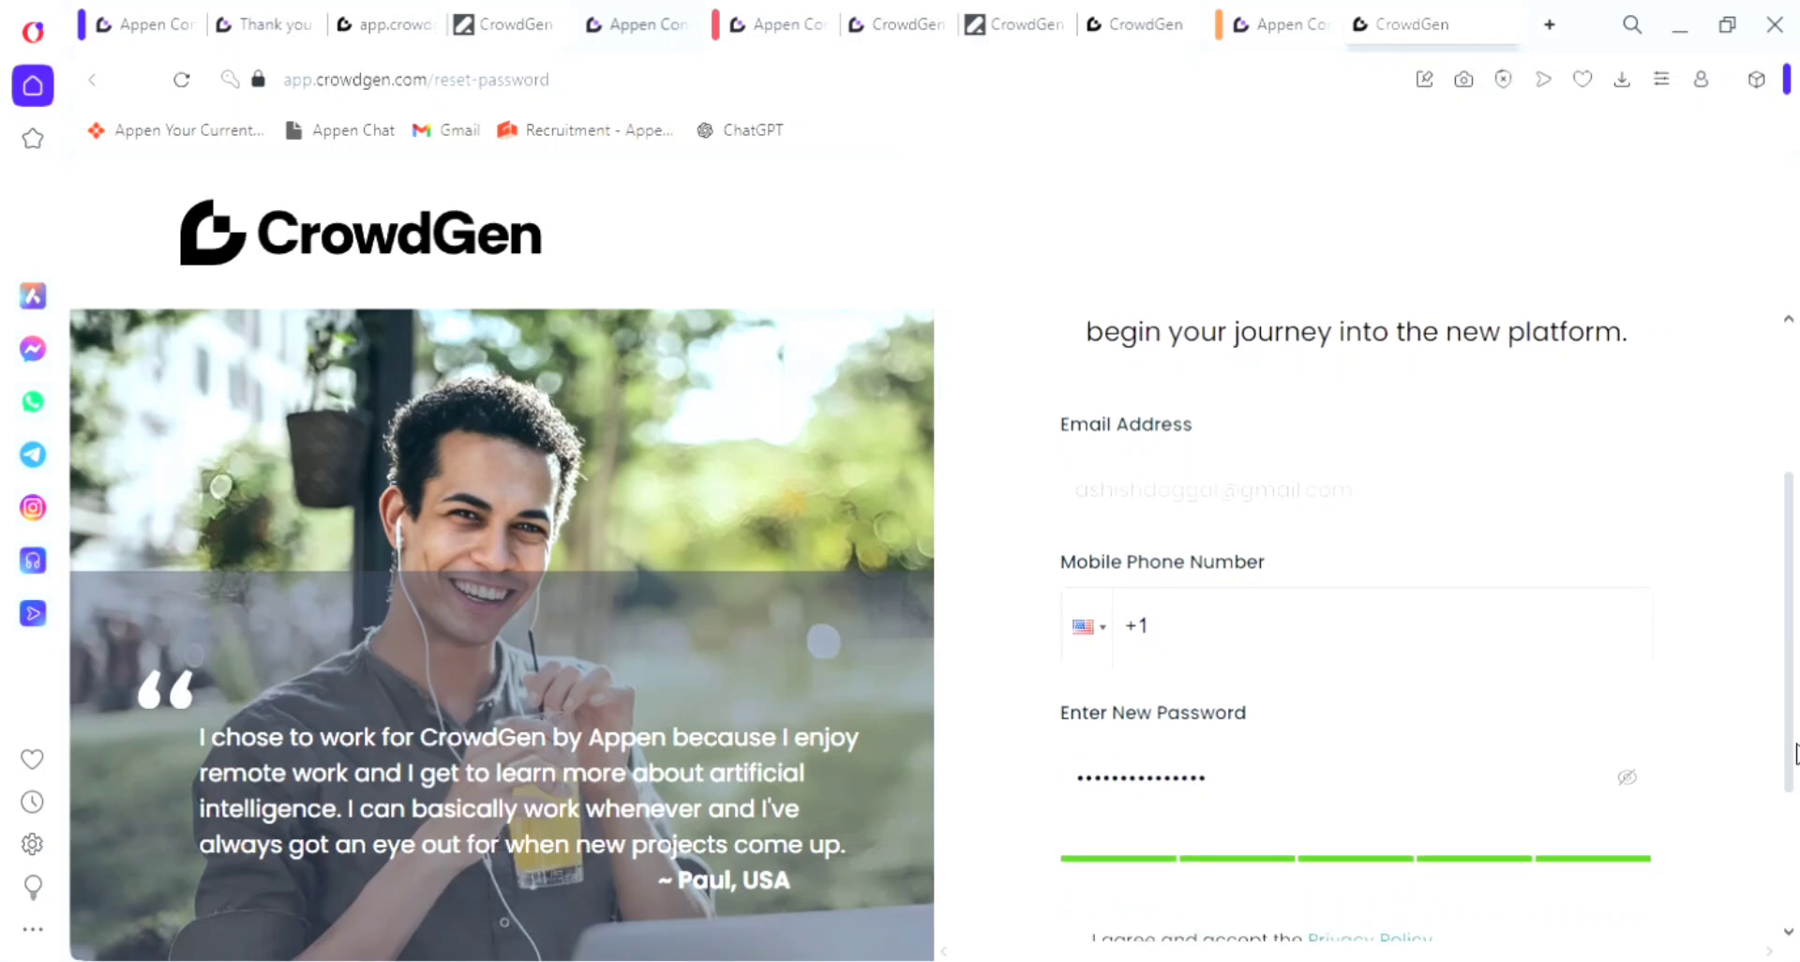
left_click(1330, 649)
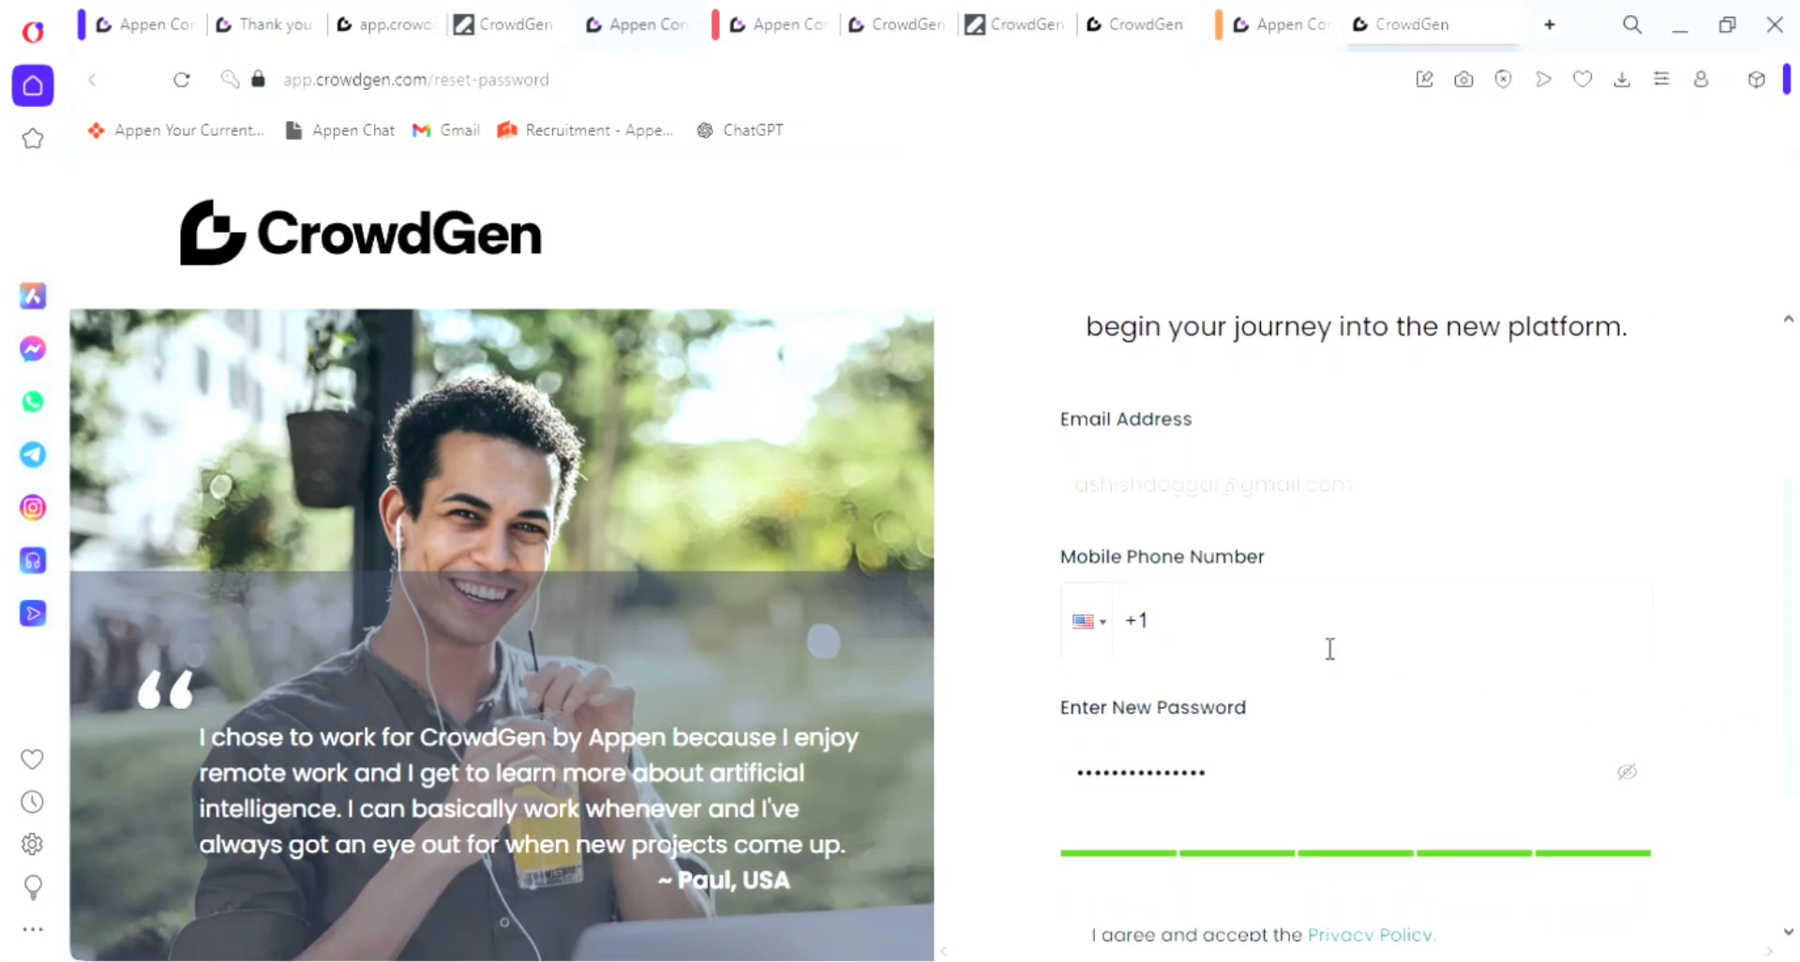
left_click(1092, 621)
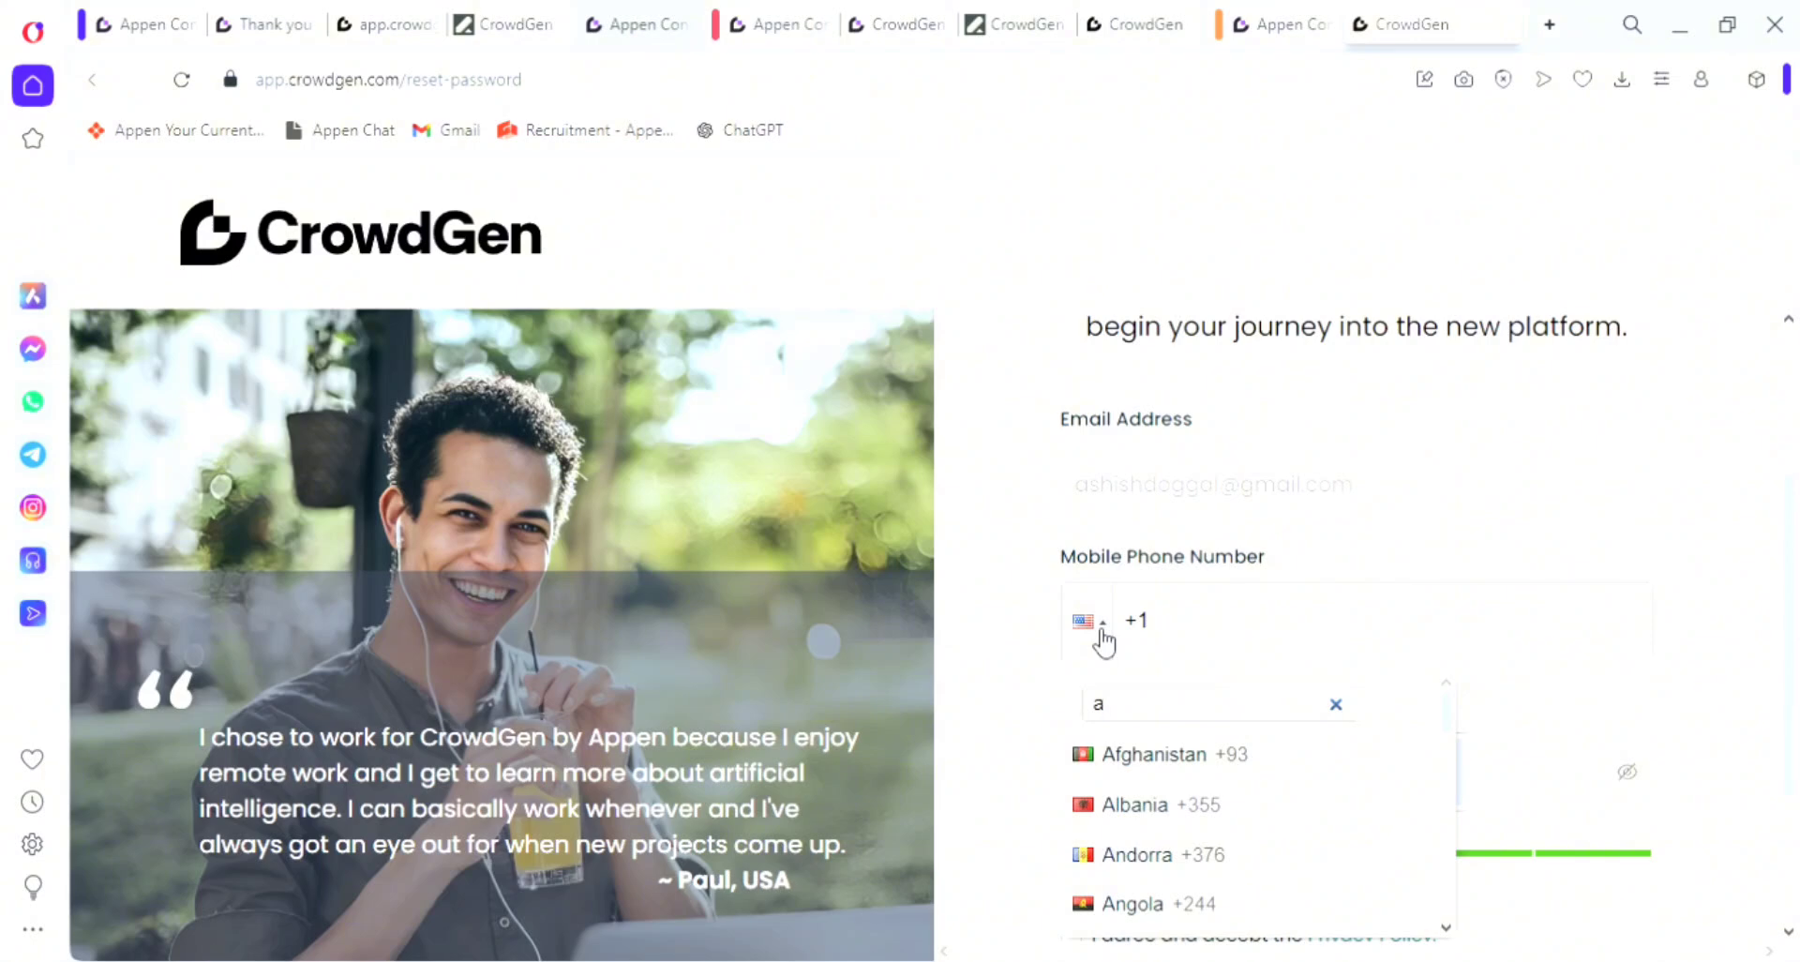
type("c")
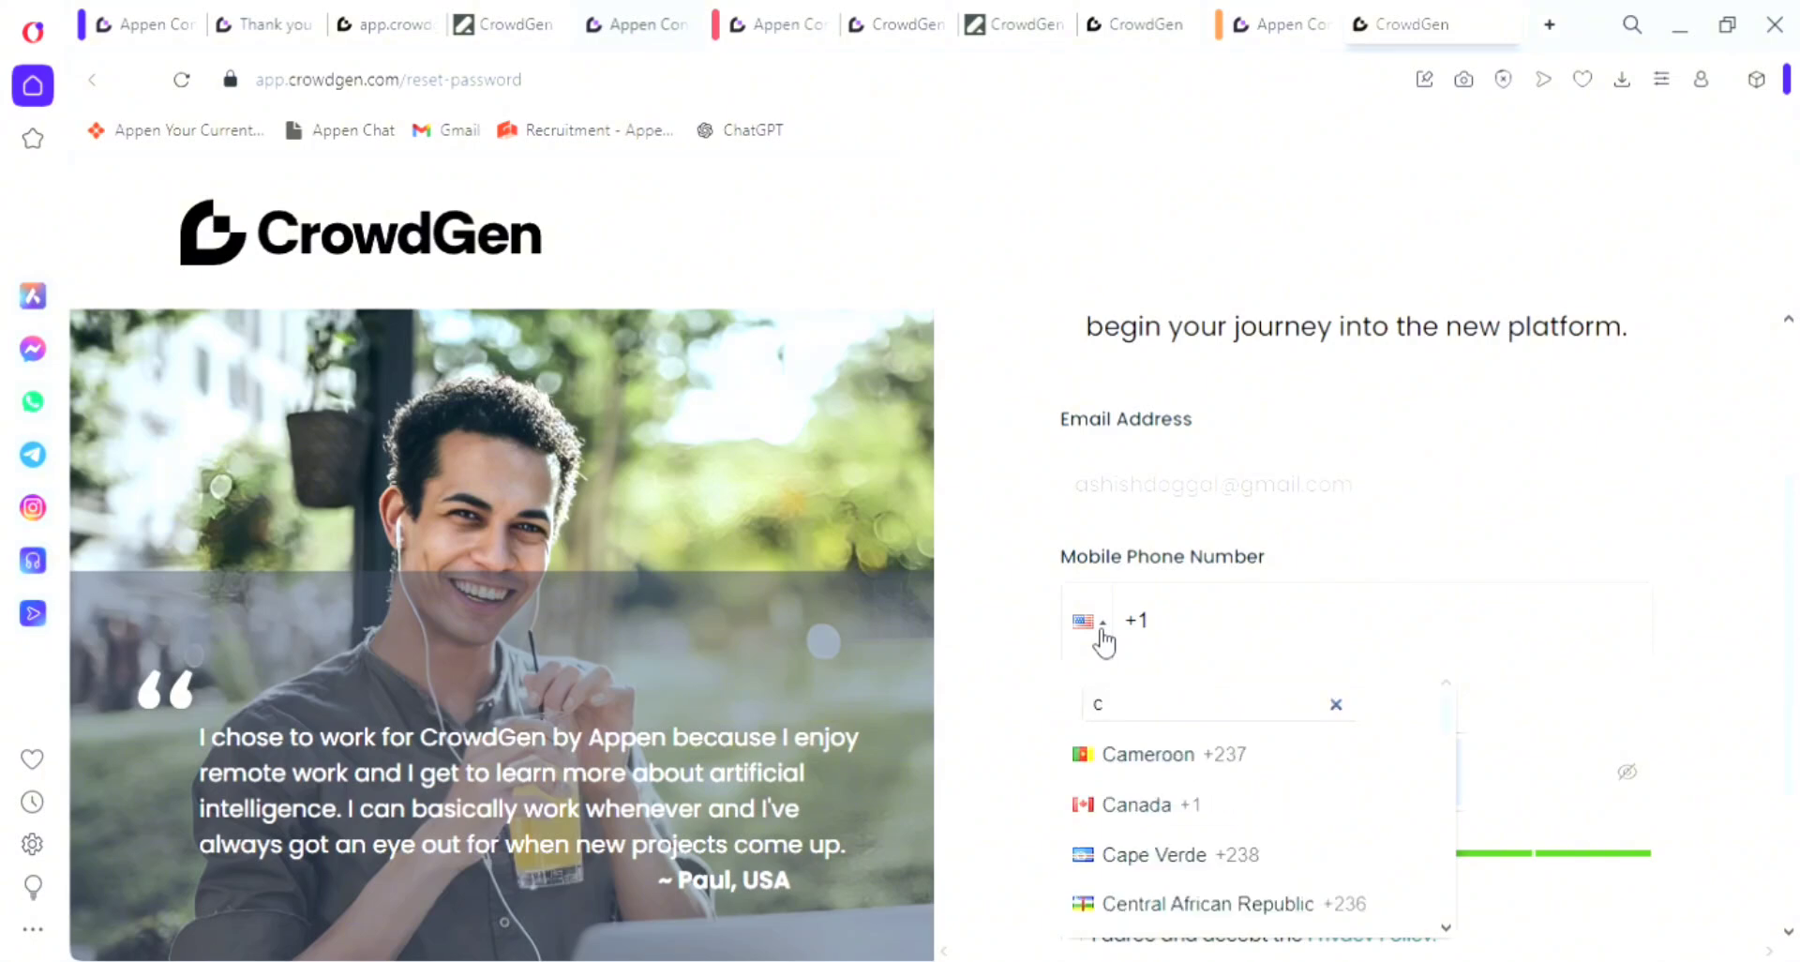
left_click(1113, 803)
- Accept the Privacy Policy and the Terms & Conditions, and submit the password reset
scroll(1177, 779, "down", 3)
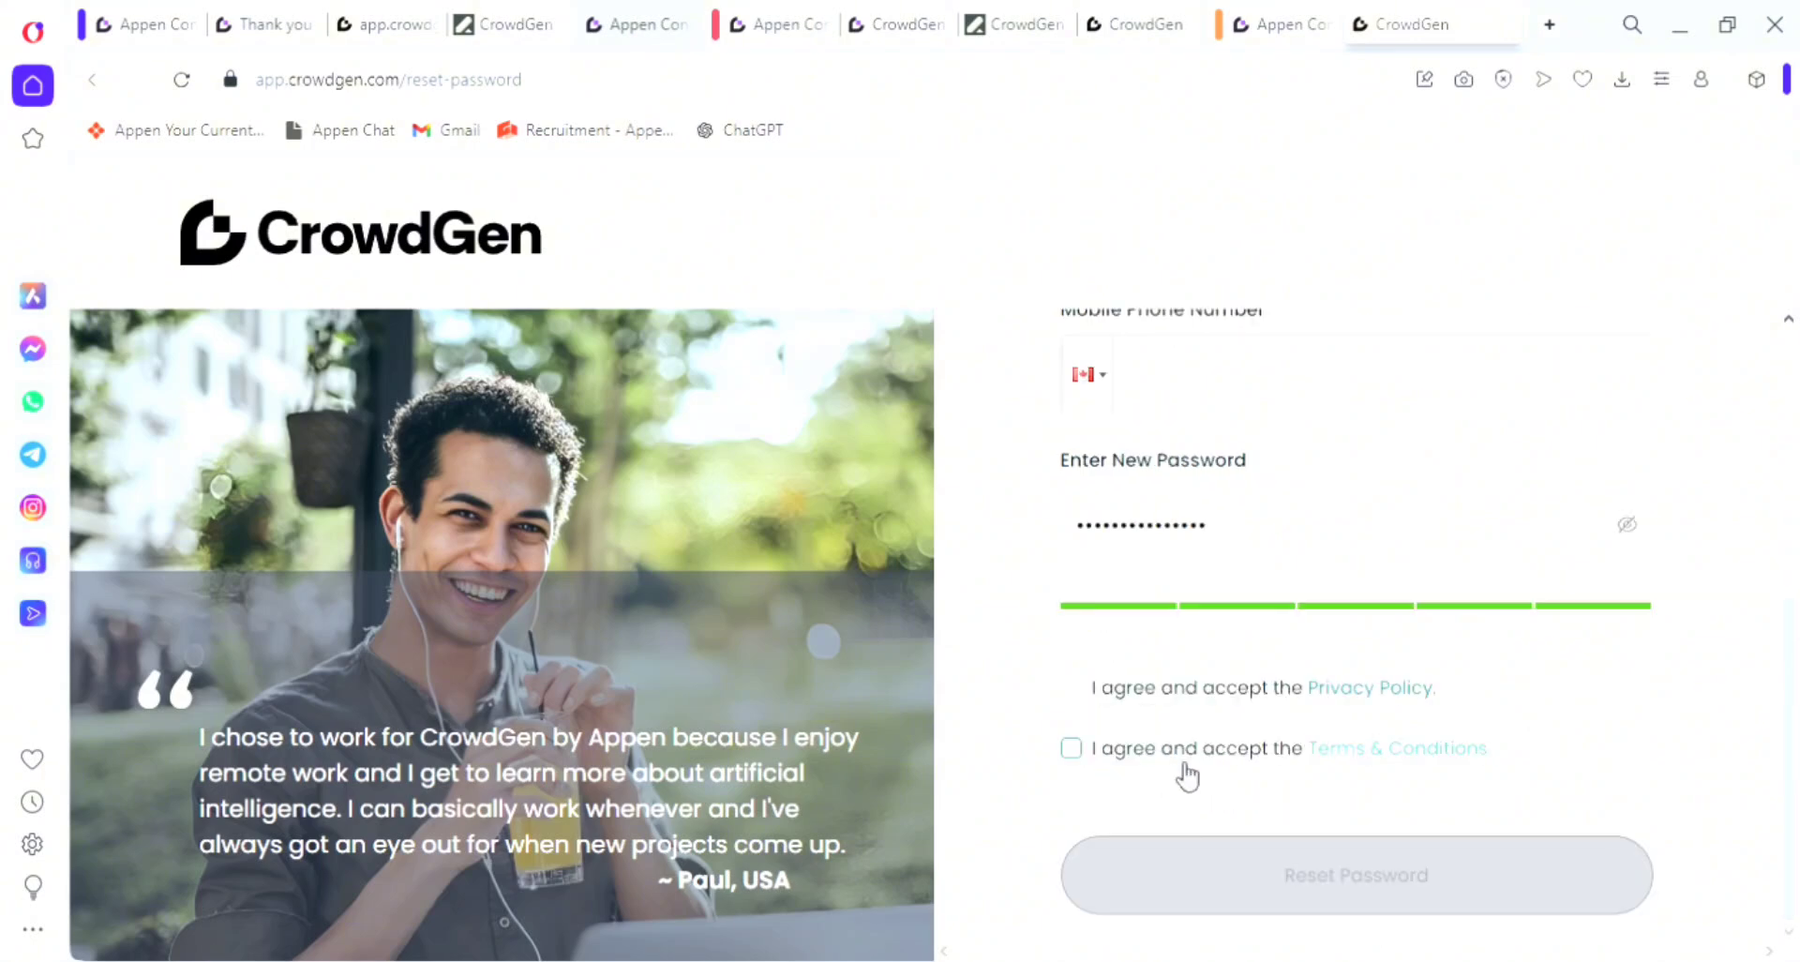
left_click(1071, 689)
left_click(1072, 748)
left_click(1313, 871)
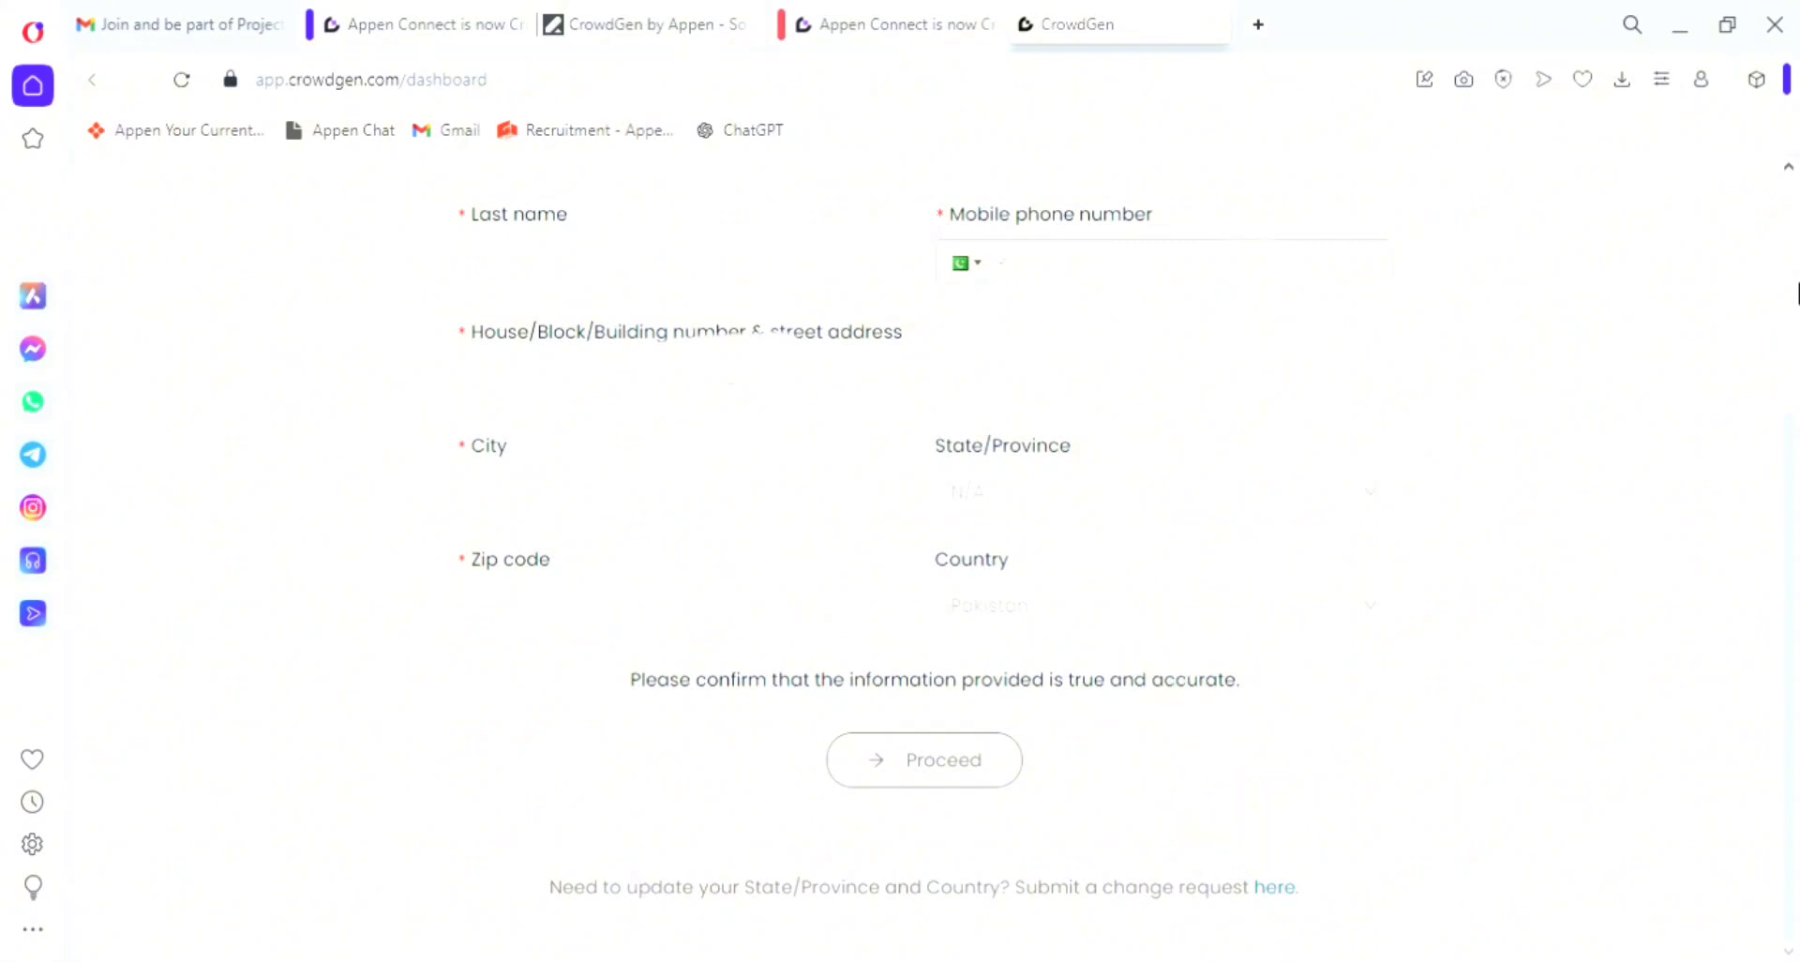
- Confirm that the personal information provided is true and accurate, and proceed to the dashboard
scroll(1796, 293, "up", 2)
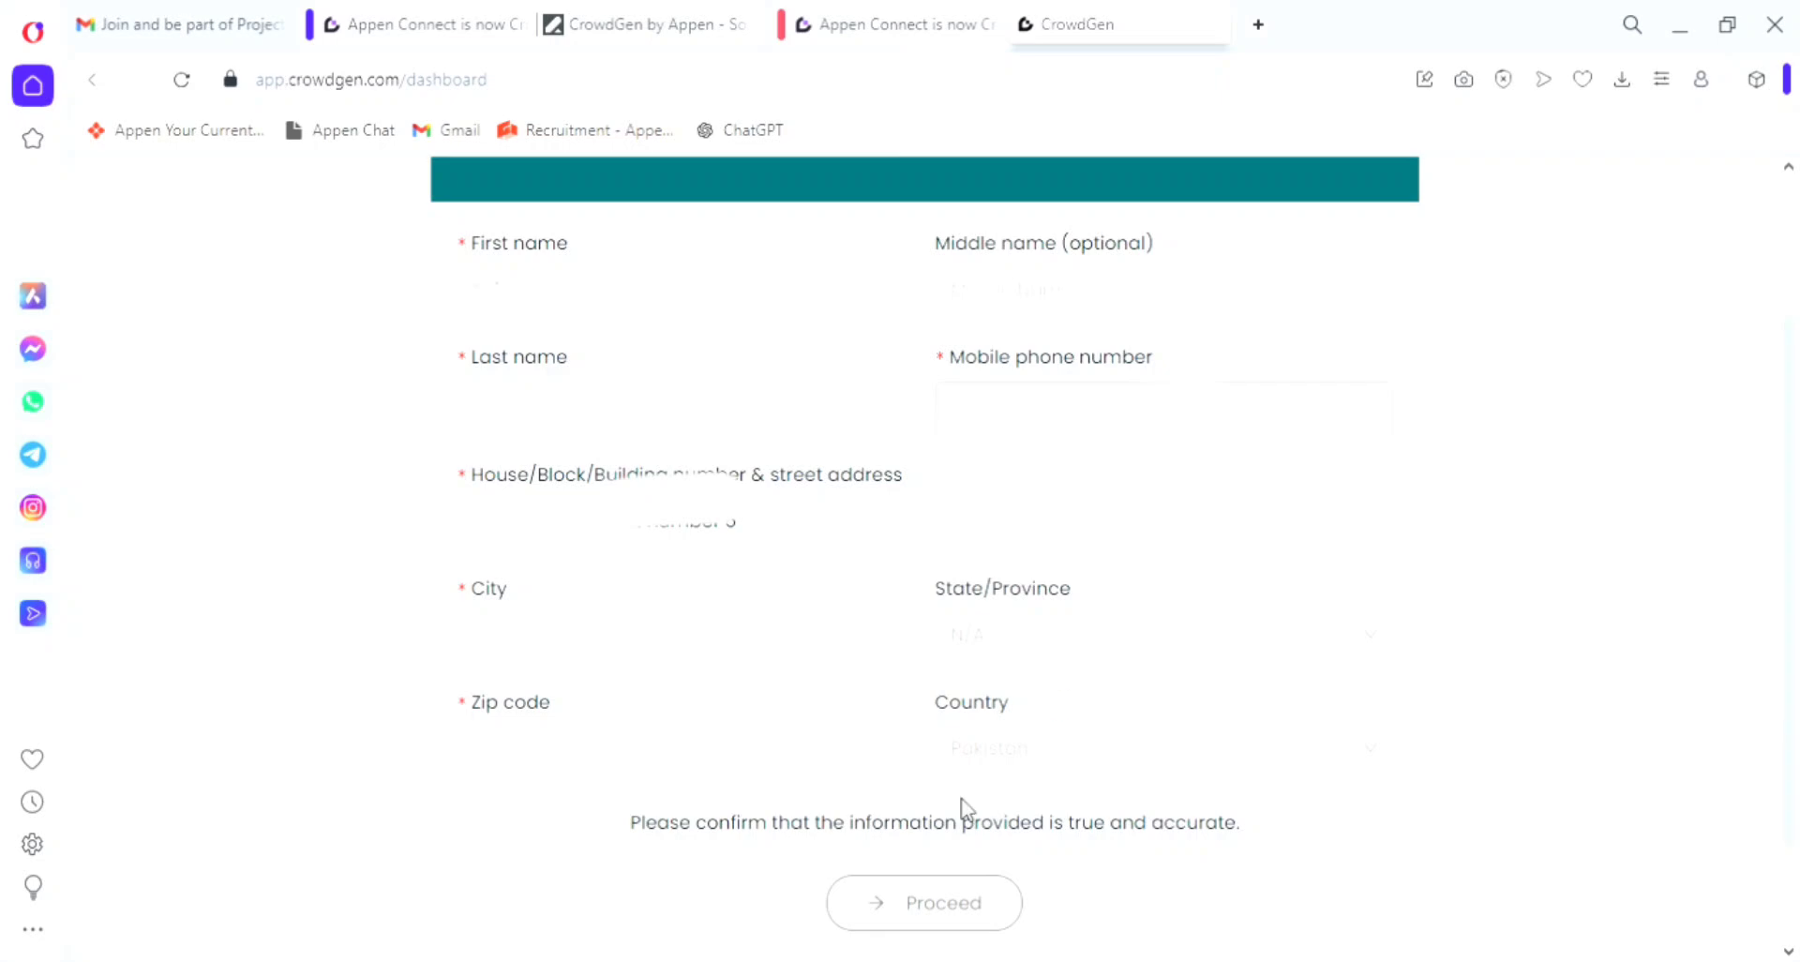
left_click(622, 829)
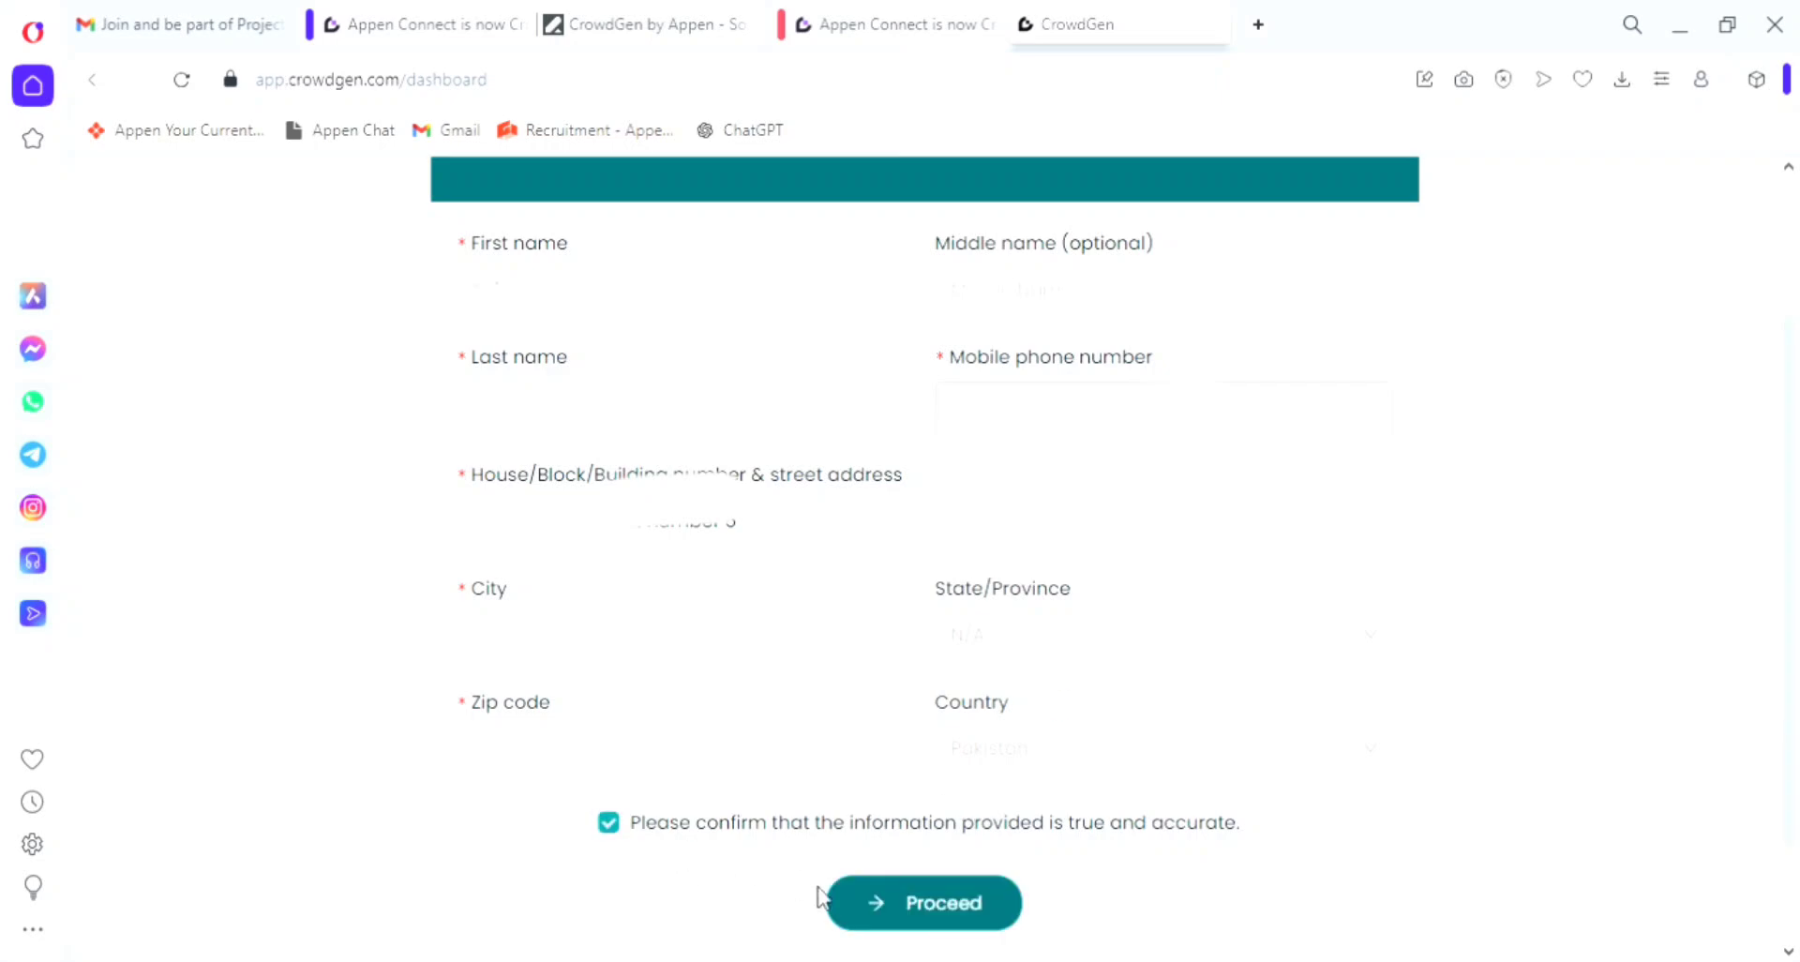
left_click(902, 914)
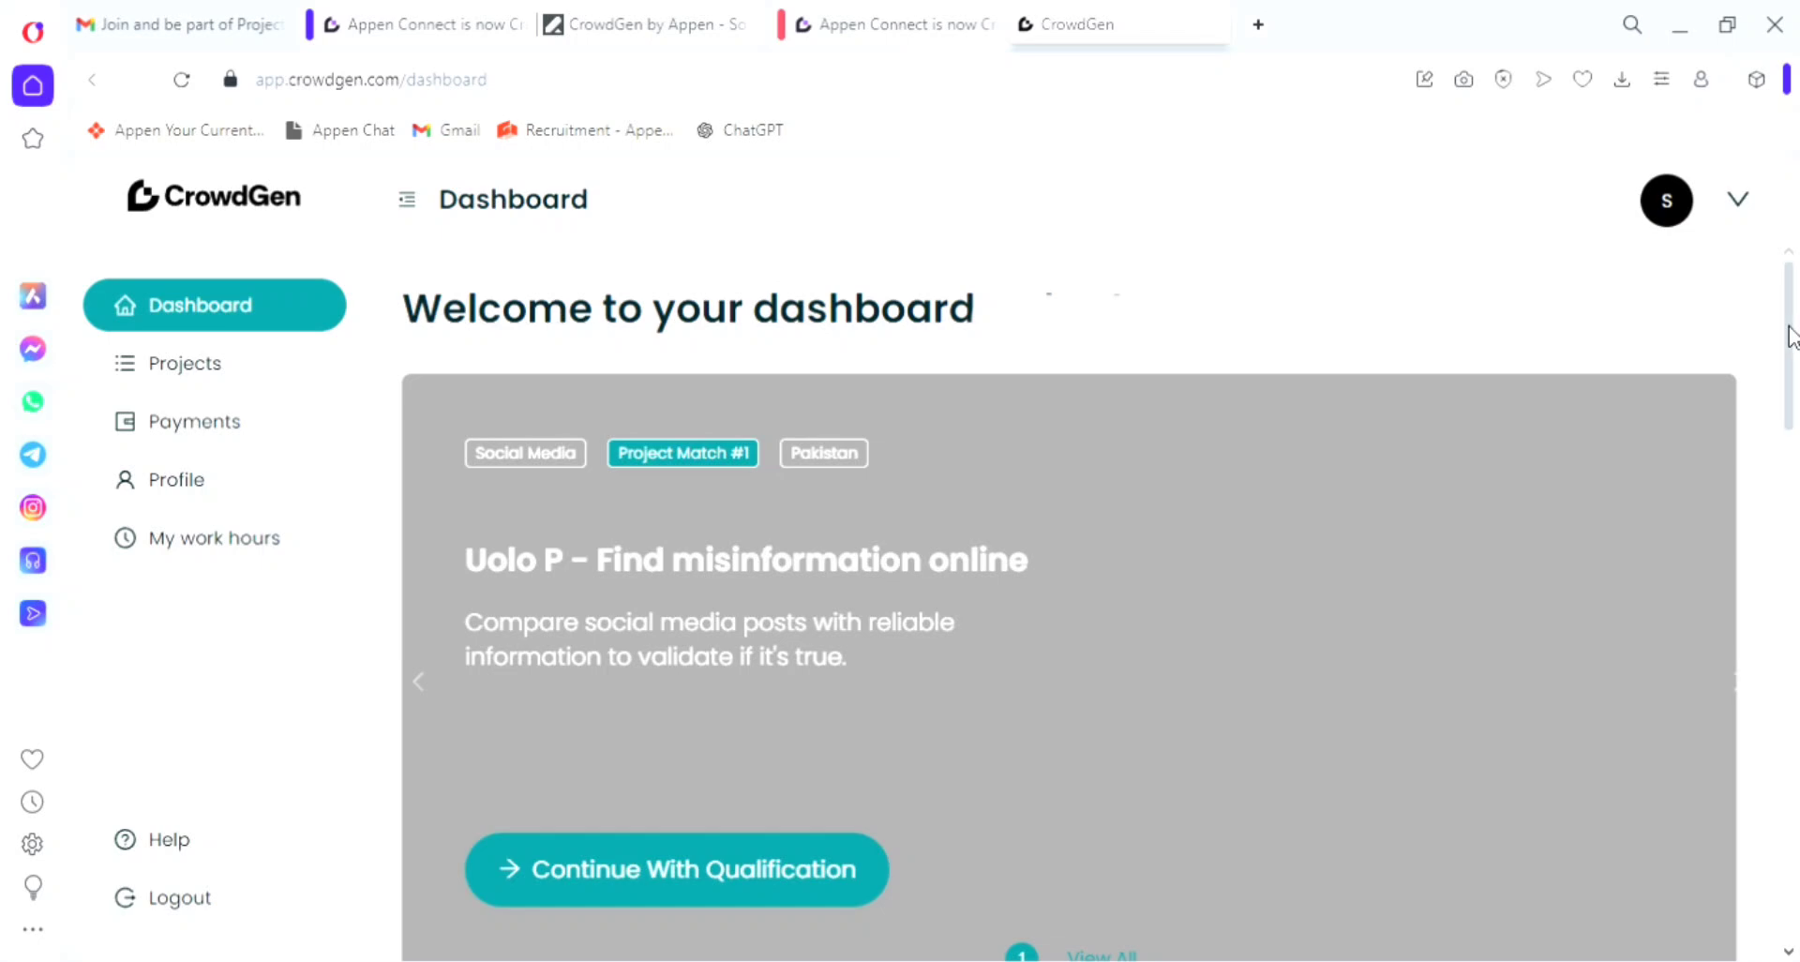
- Look through the dashboard's profile, work hours, payment and help cards and its project listings
left_click_drag(1789, 328, 1782, 484)
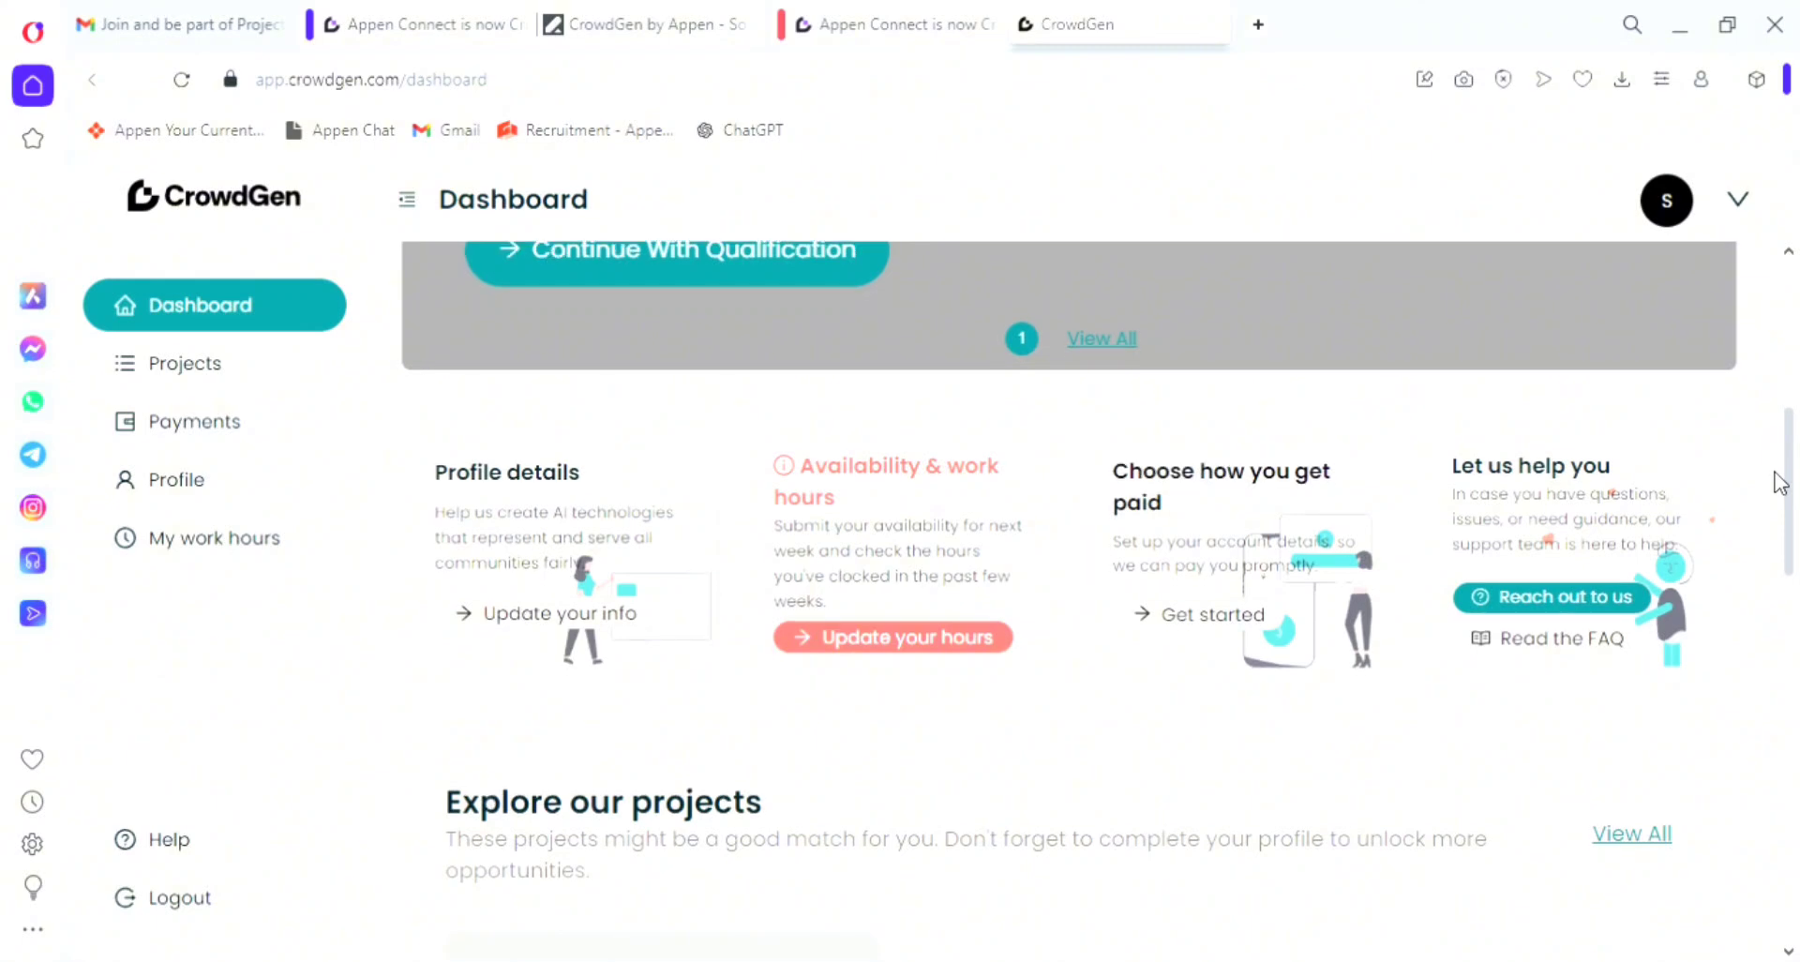
left_click_drag(1780, 484, 1796, 811)
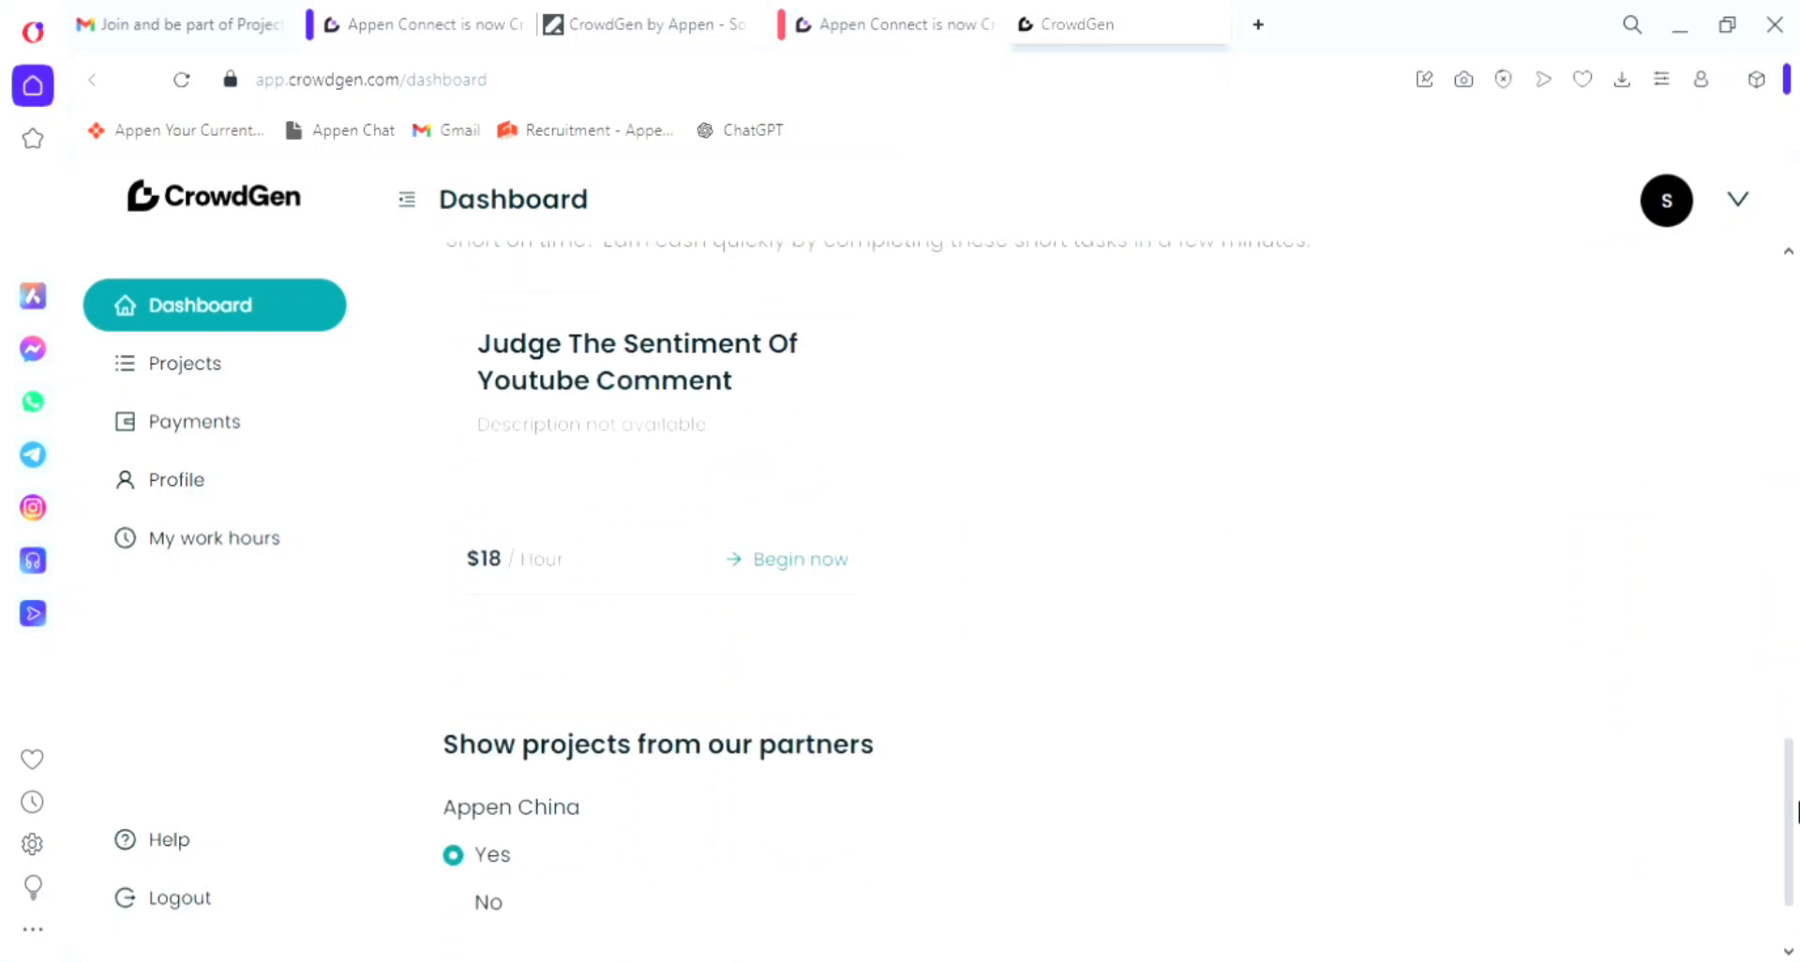
left_click_drag(1796, 811, 1792, 891)
scroll(1728, 560, "up", 15)
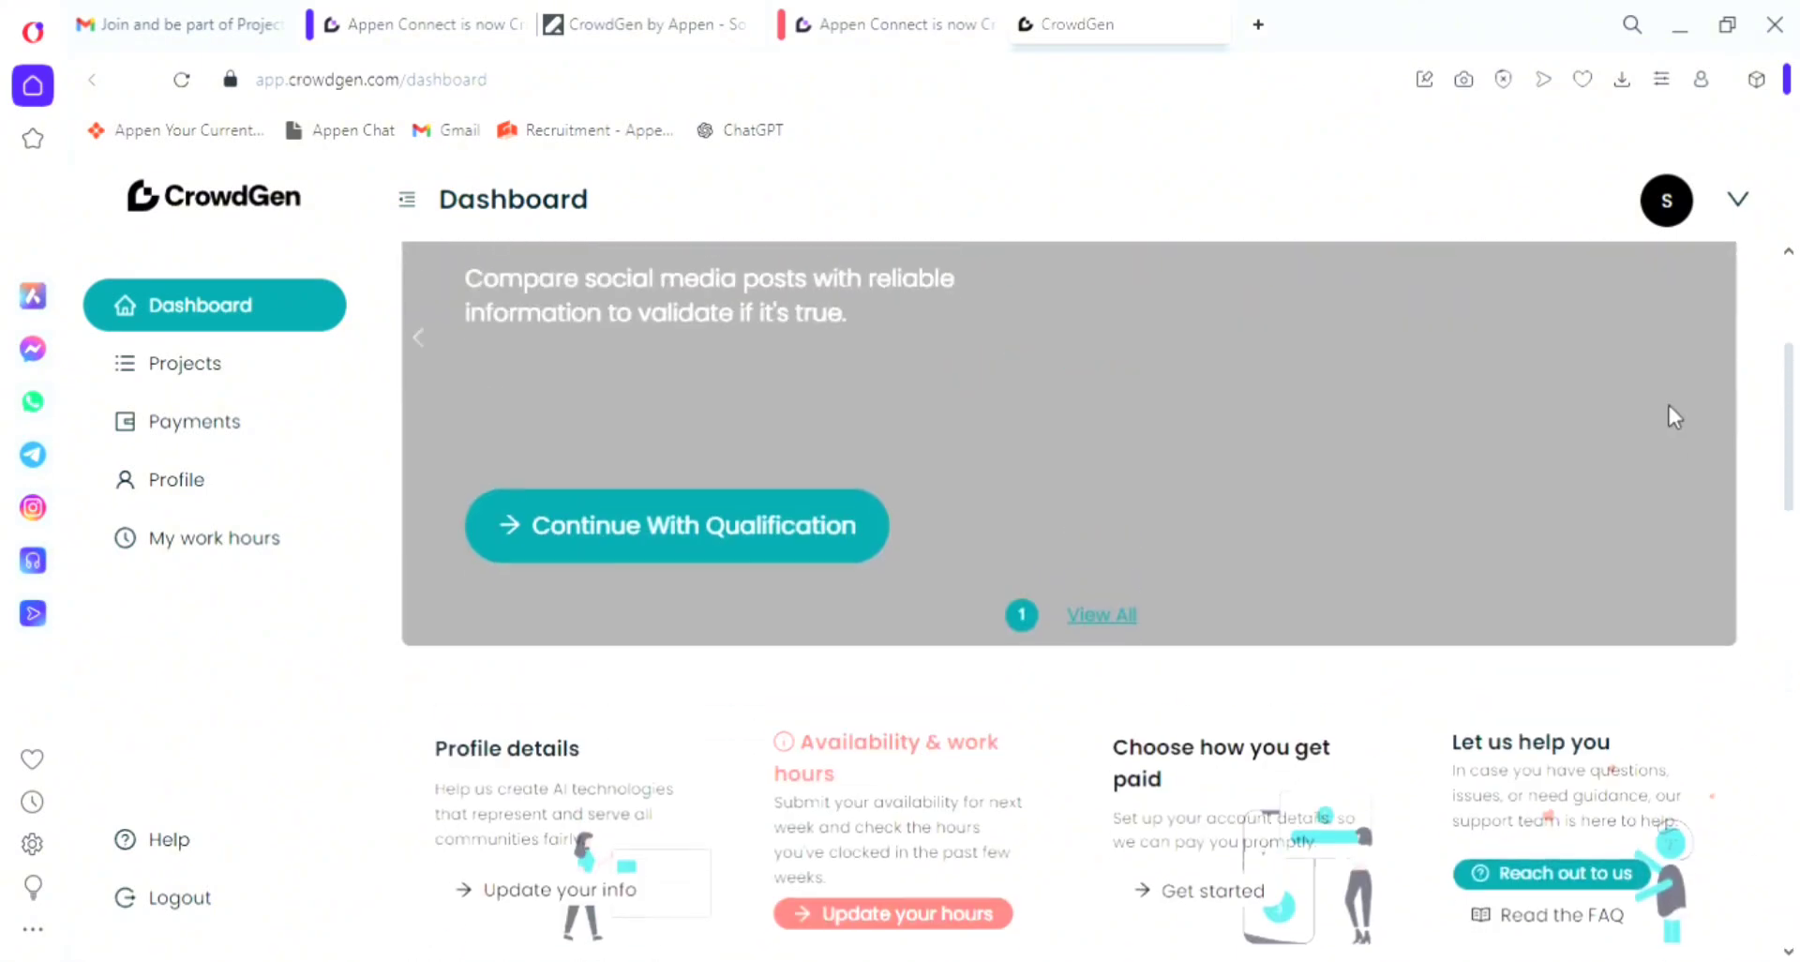
scroll(1667, 403, "down", 1)
scroll(1663, 441, "down", 1)
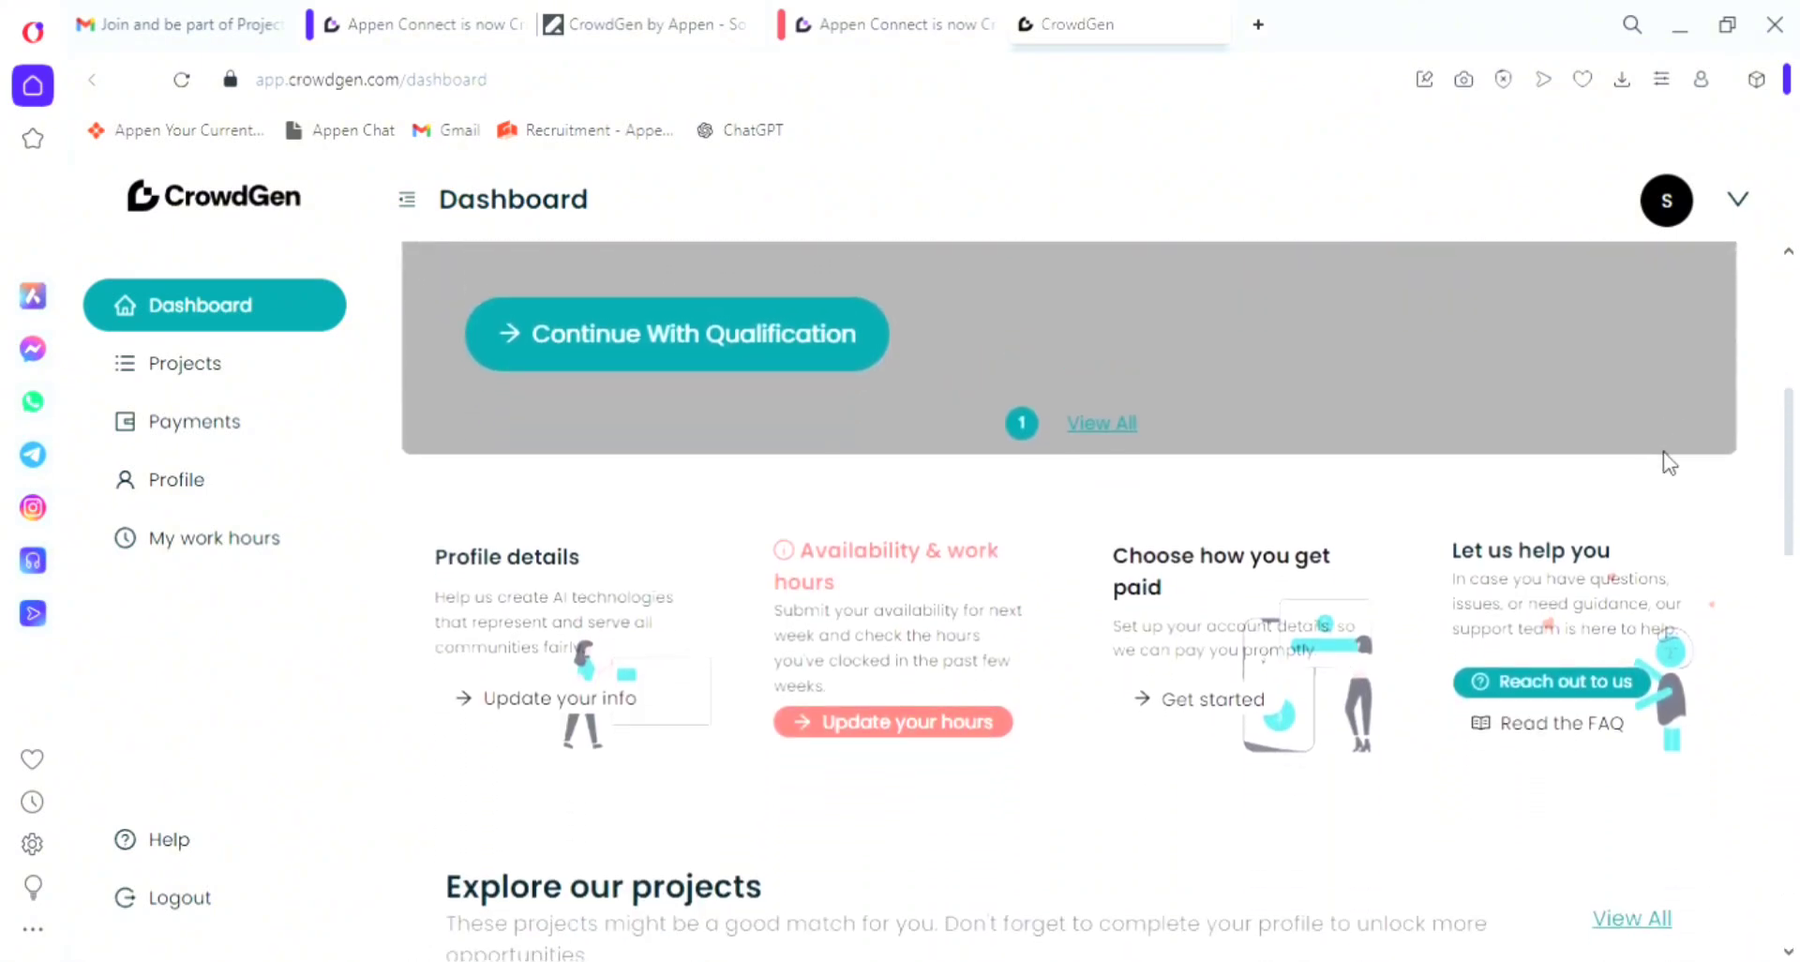
scroll(1668, 462, "down", 1)
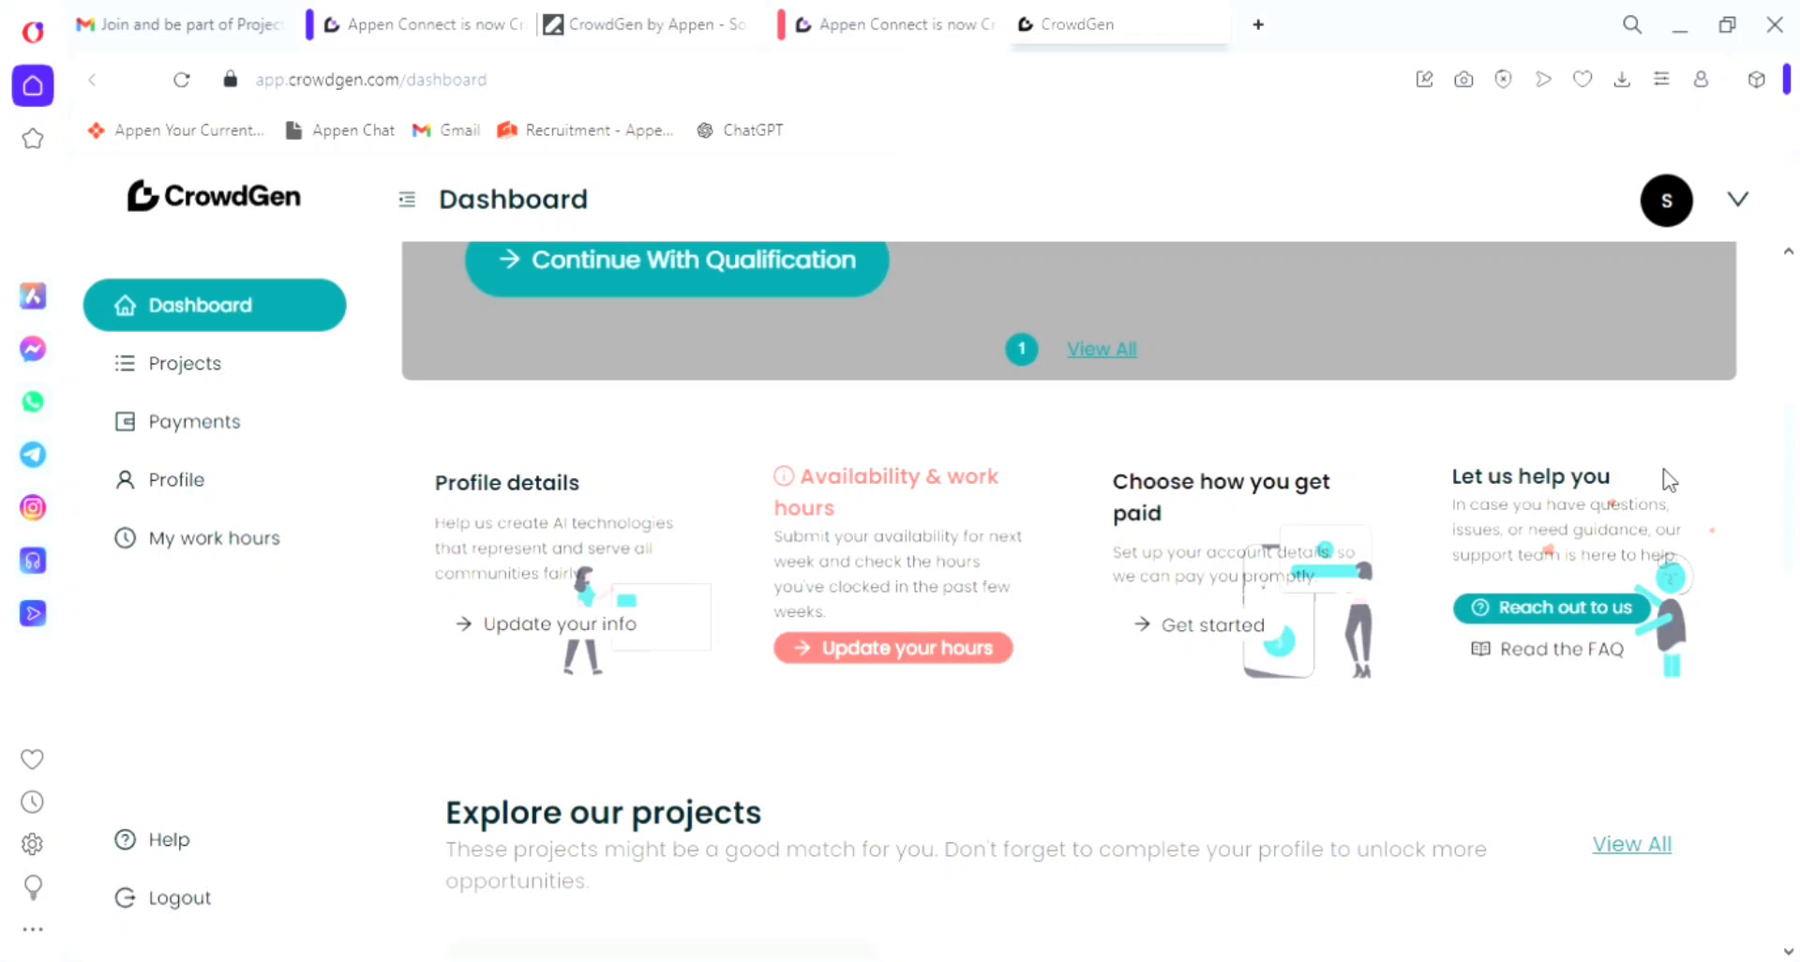
- Open the profile details for updating and set the country of birth to Pakistan
left_click(565, 626)
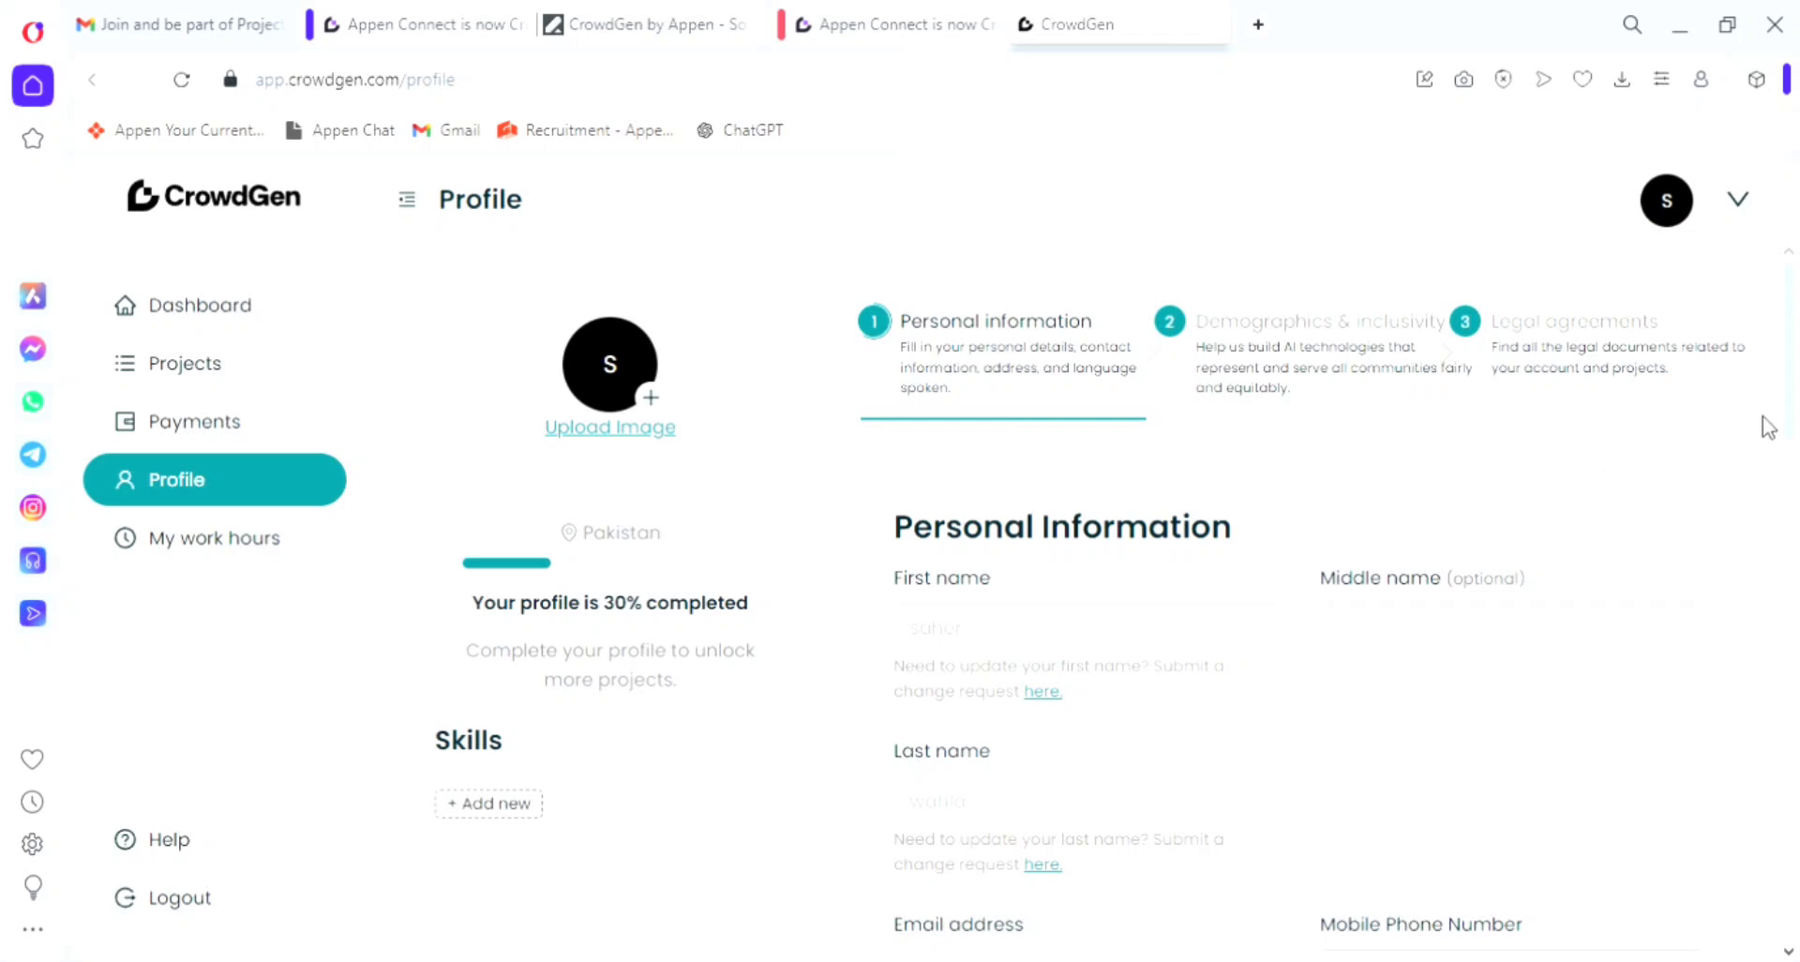
left_click_drag(1790, 410, 1791, 598)
scroll(1754, 563, "down", 3)
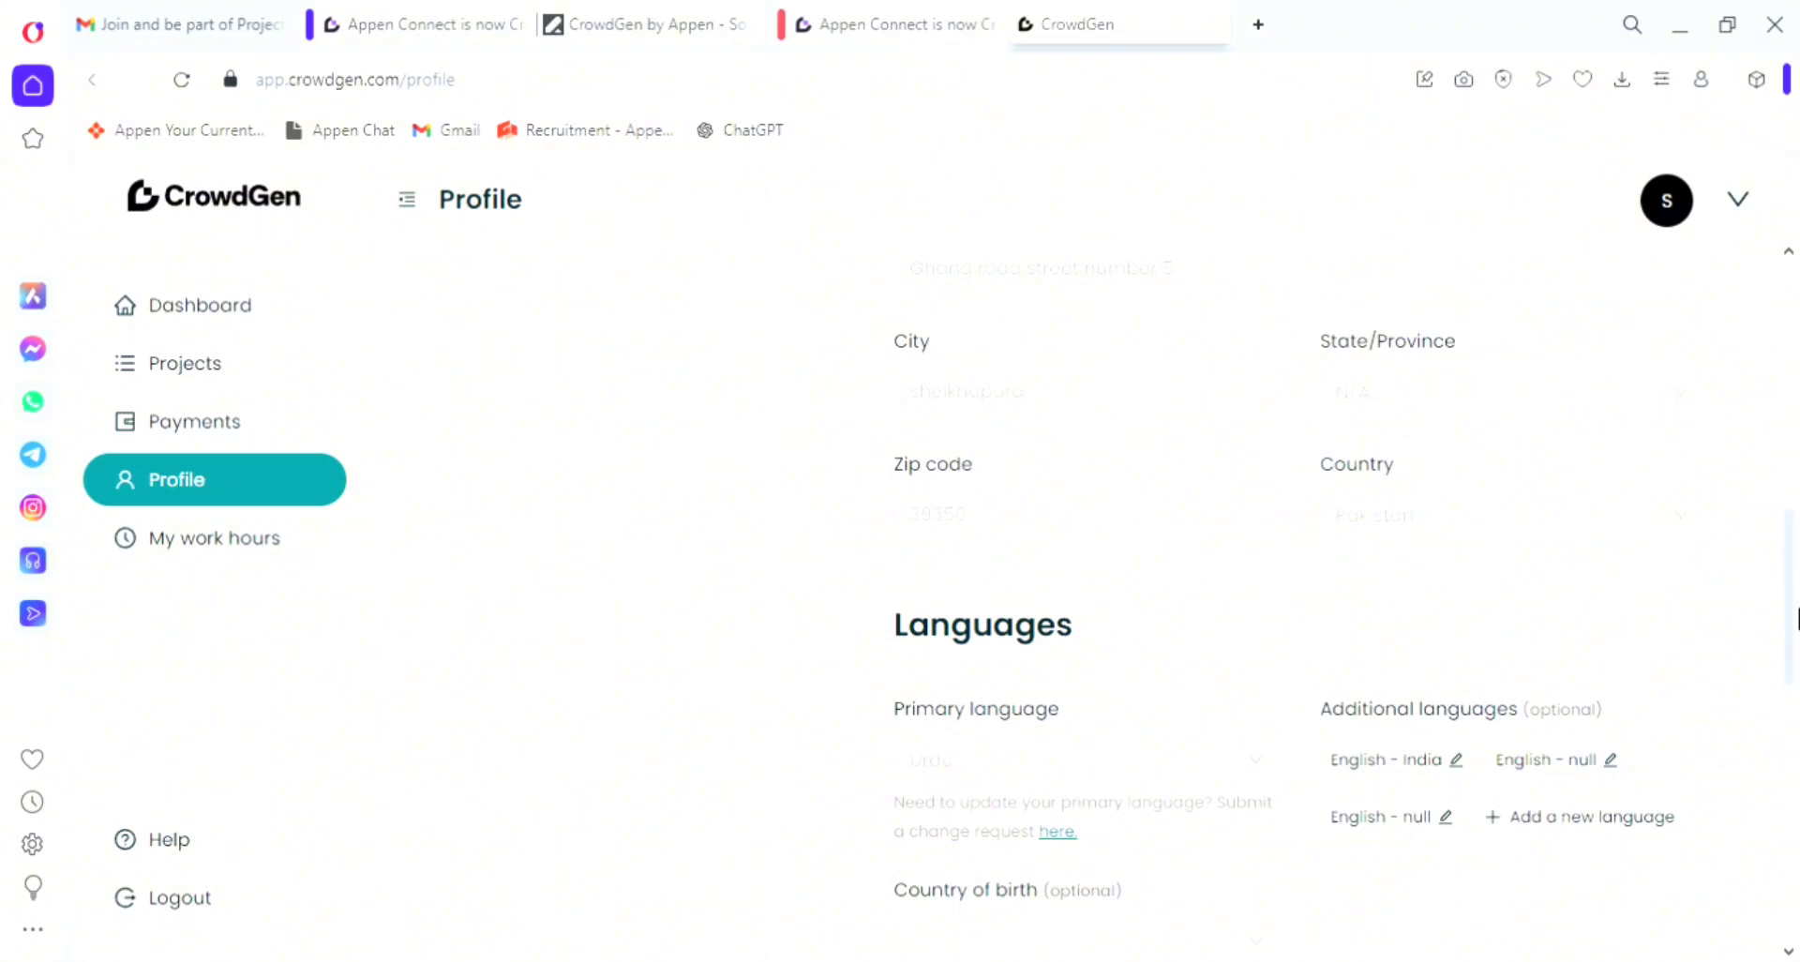
left_click_drag(1791, 619, 1780, 729)
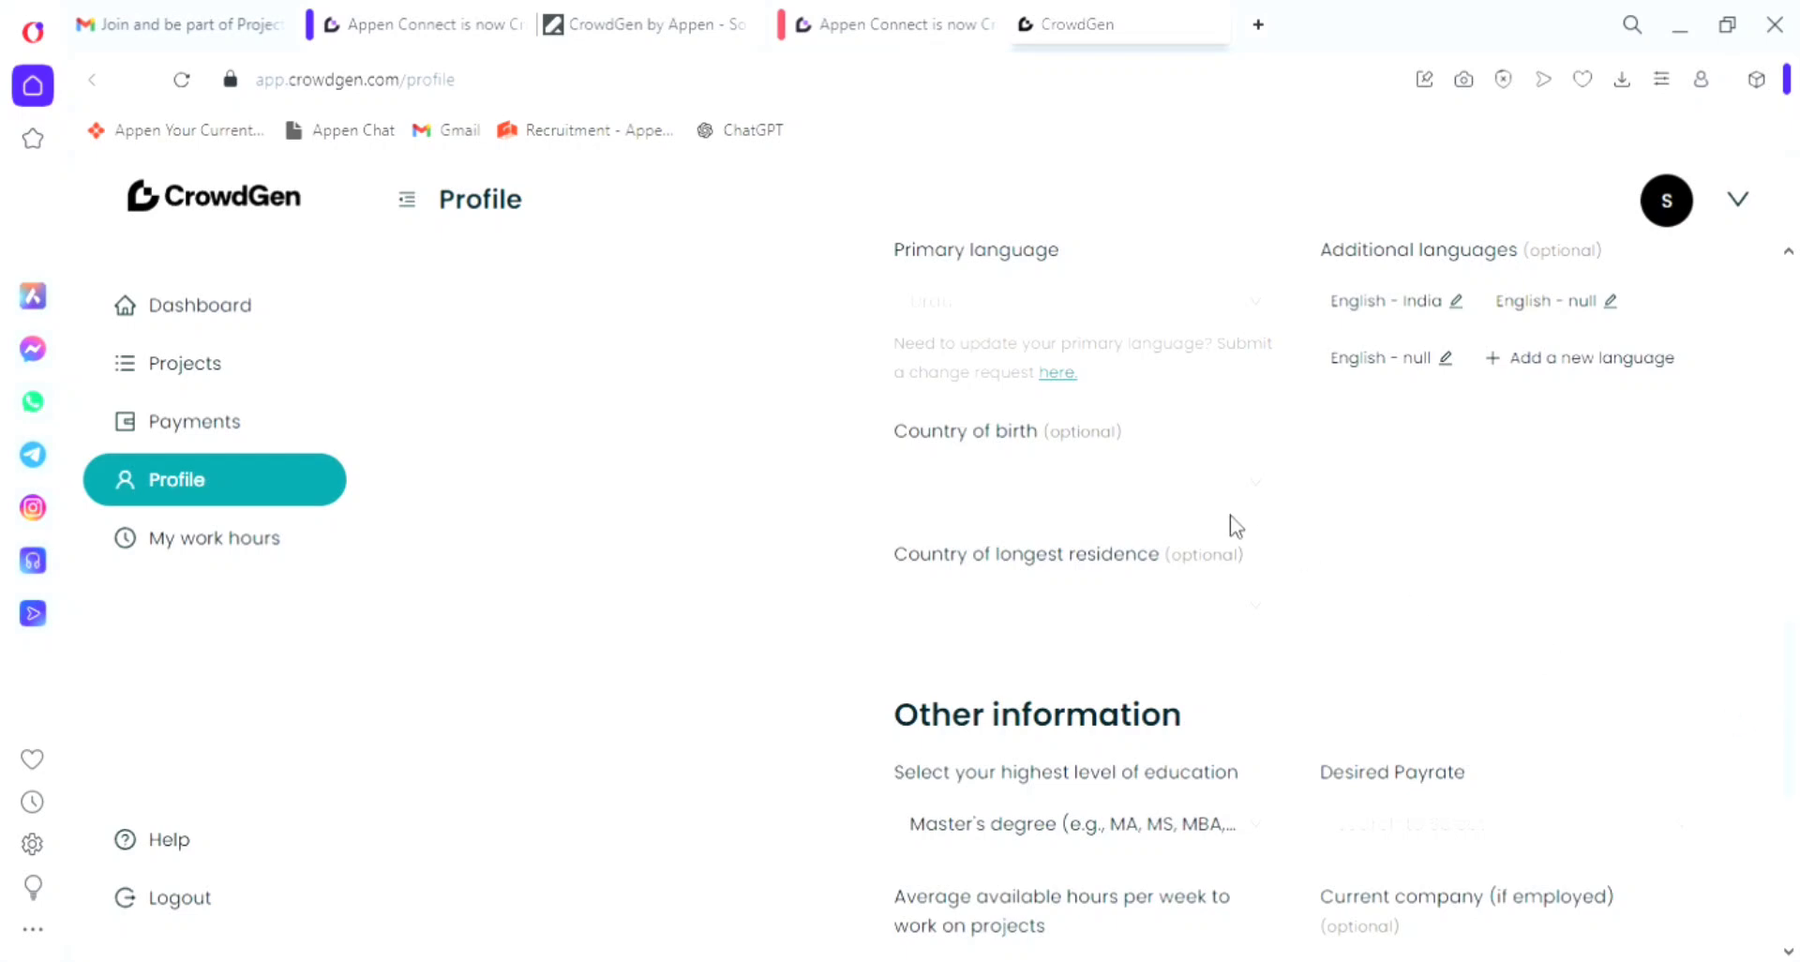
left_click(1195, 497)
type("p")
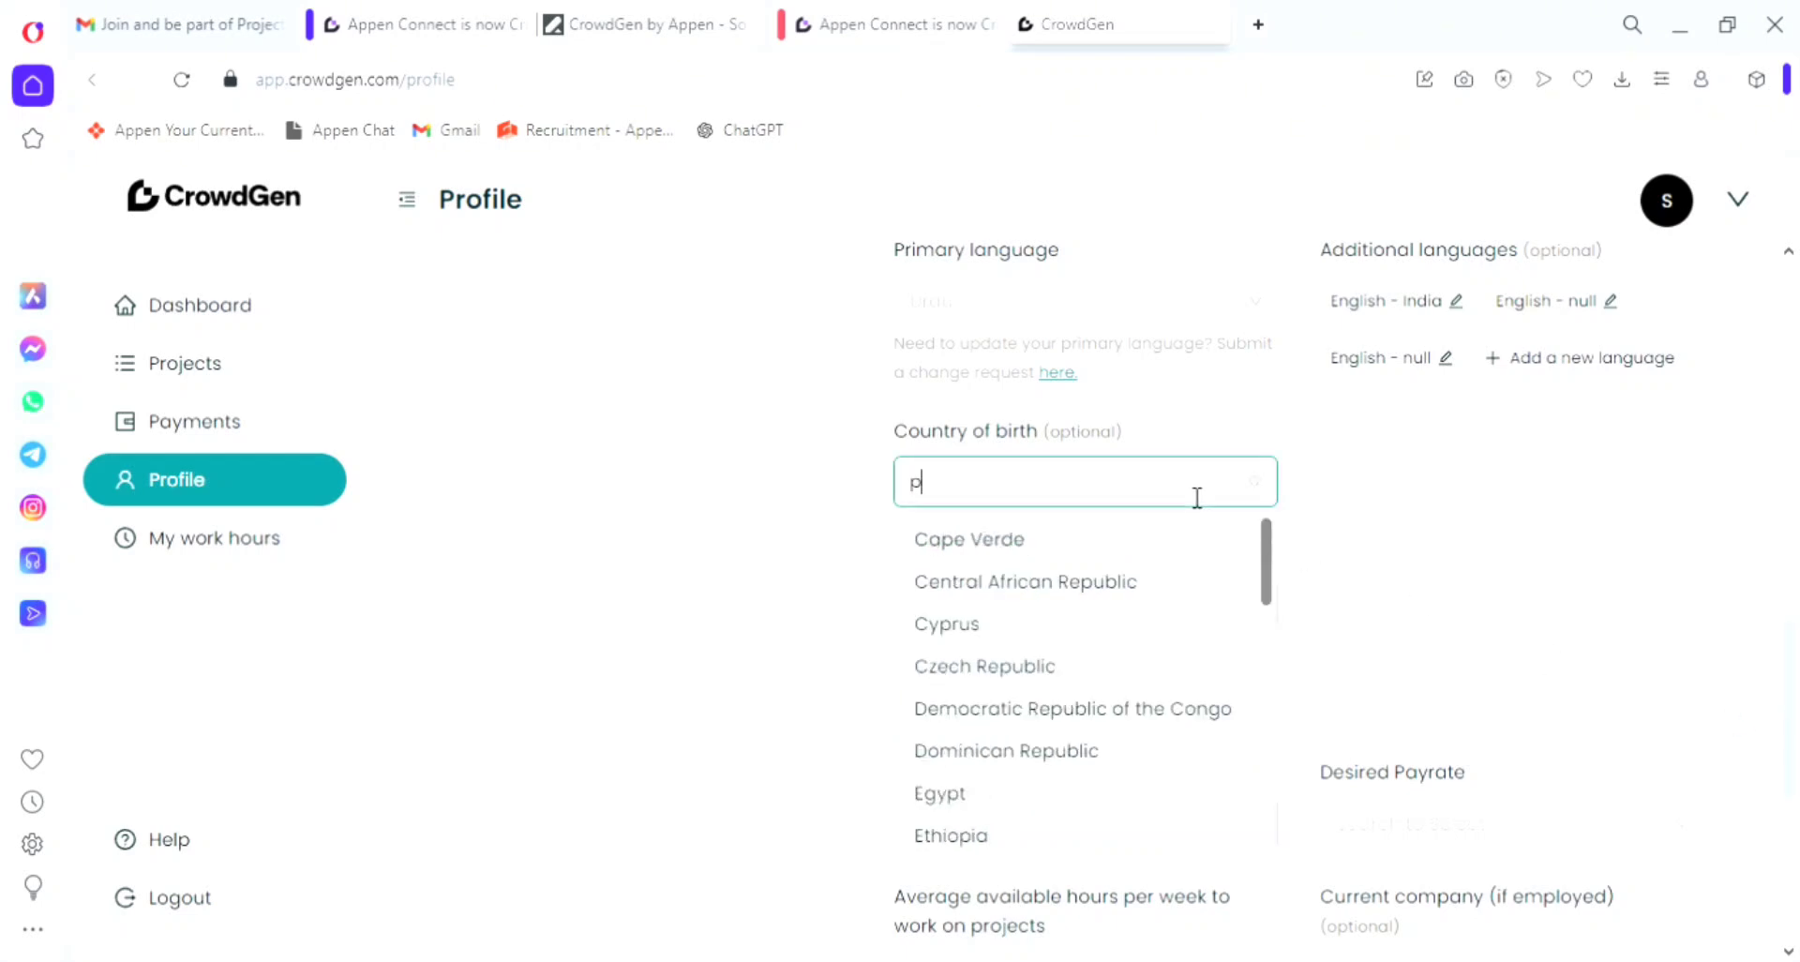
type("a")
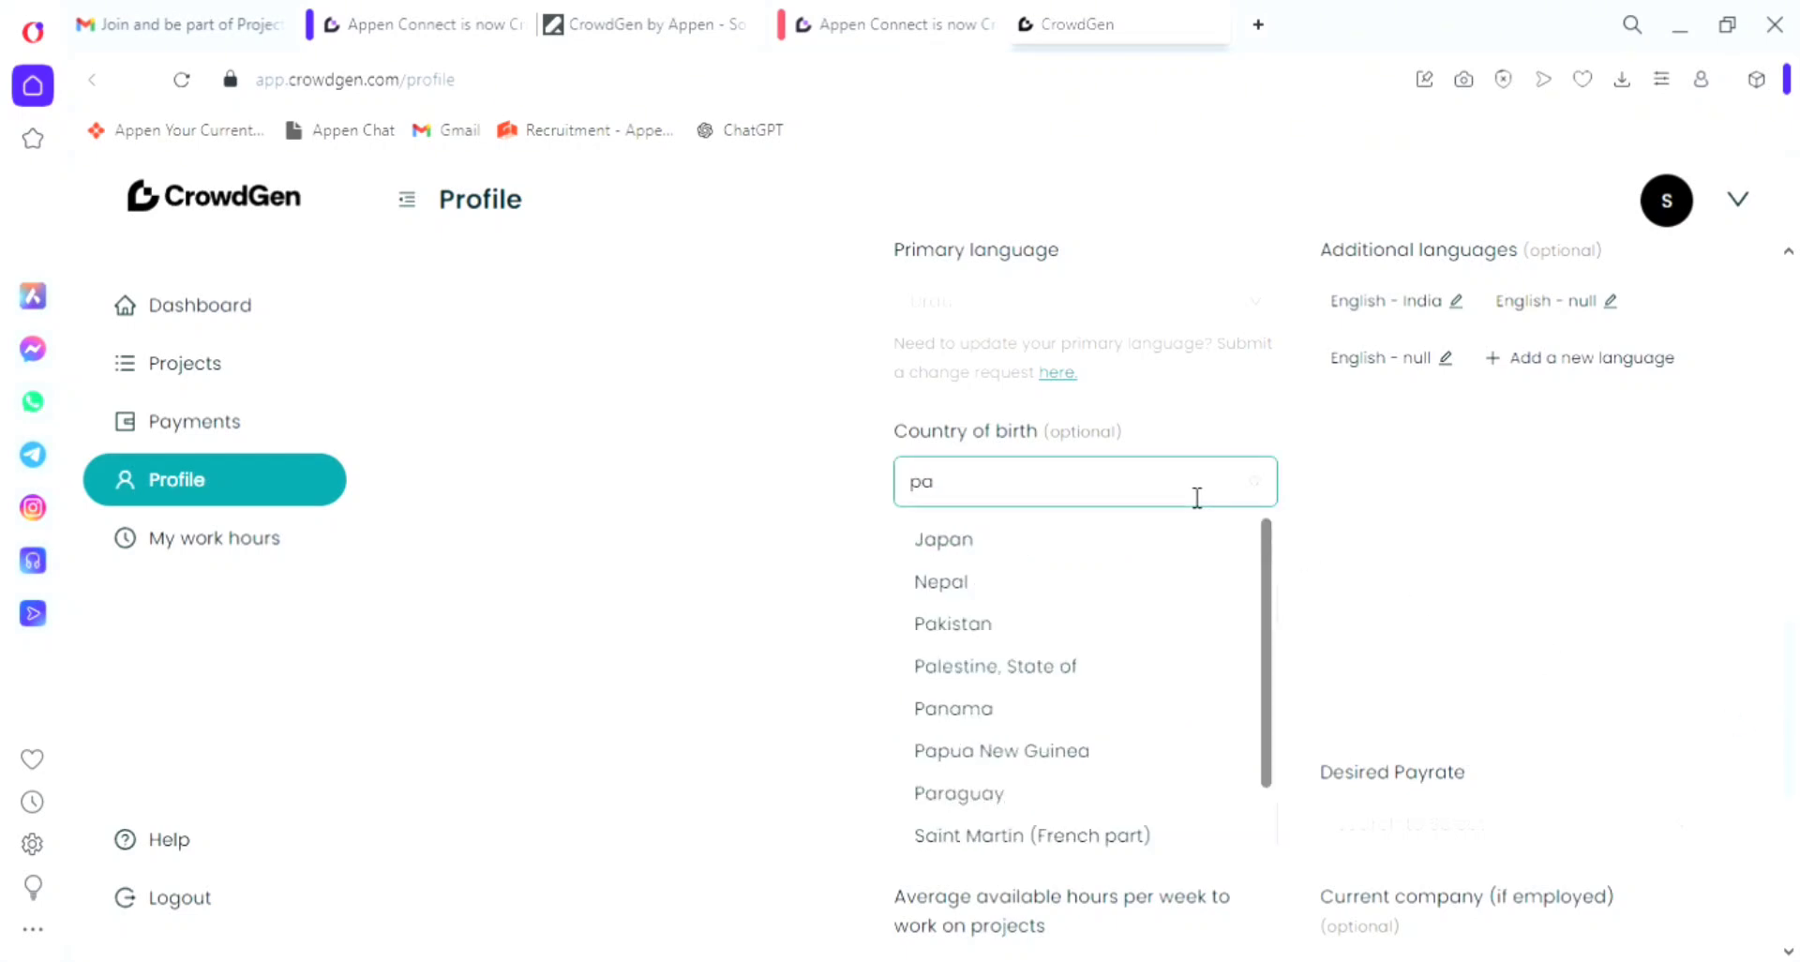
left_click(1031, 637)
- Set the country of longest residence to Pakistan
left_click(1031, 637)
type("pa")
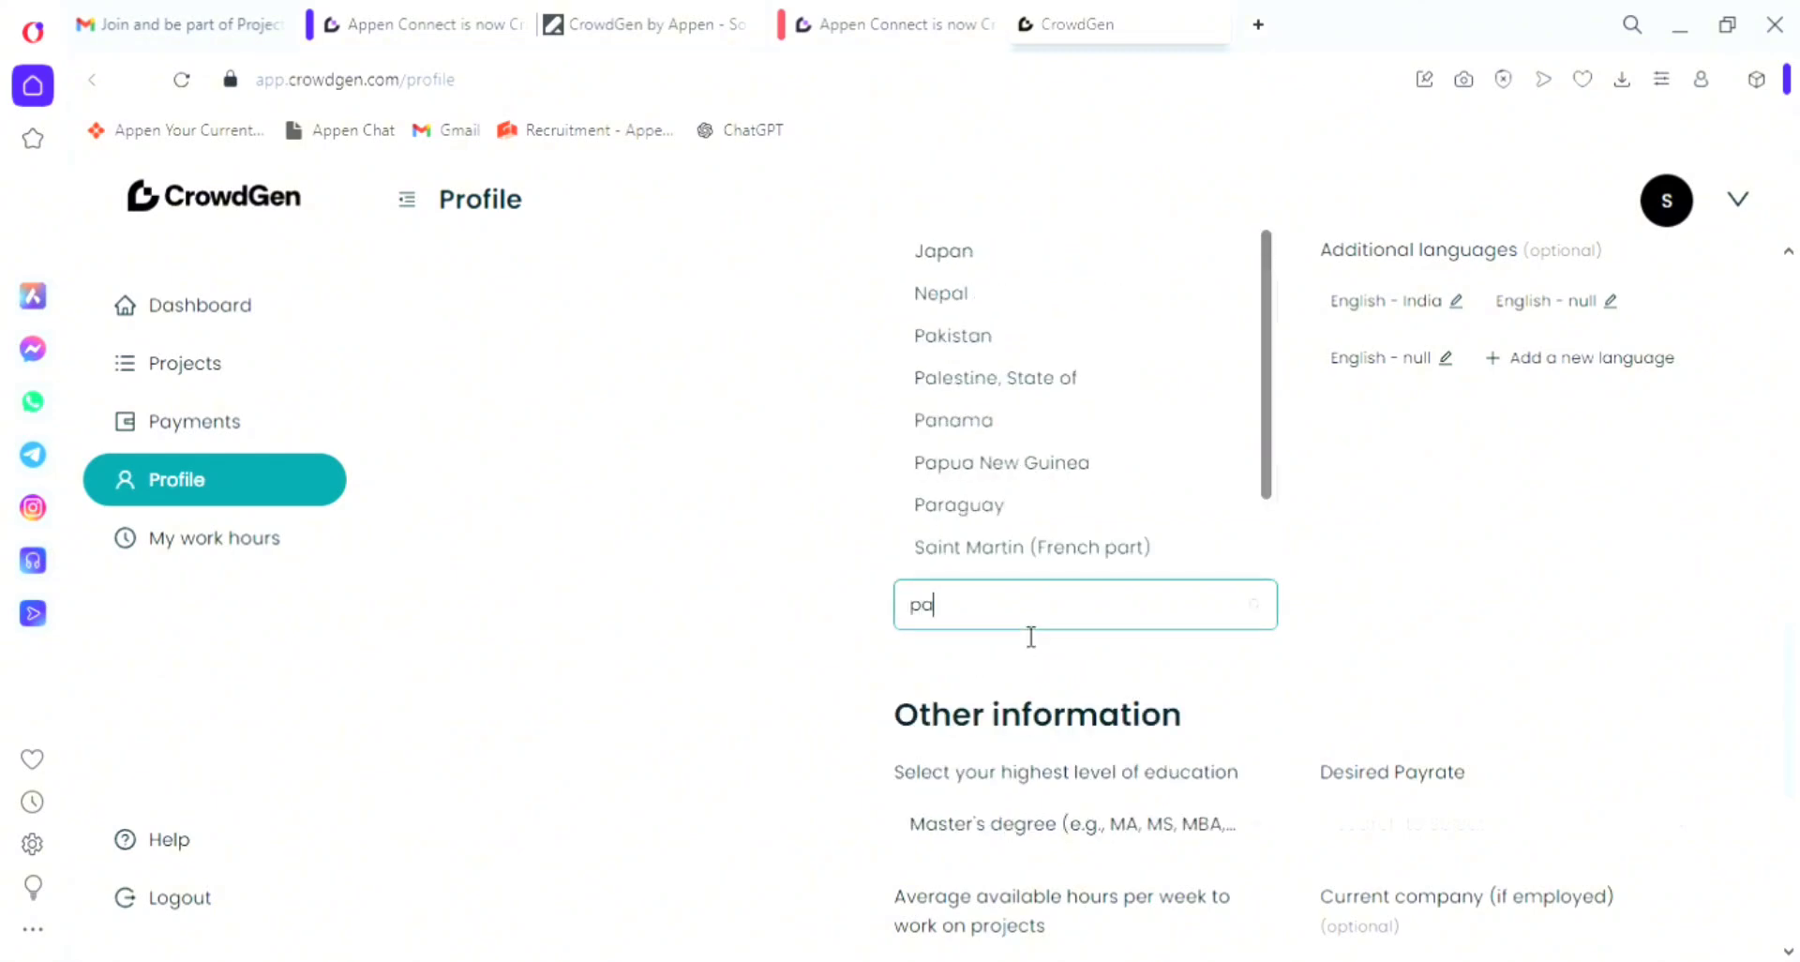
type("k")
key("Return")
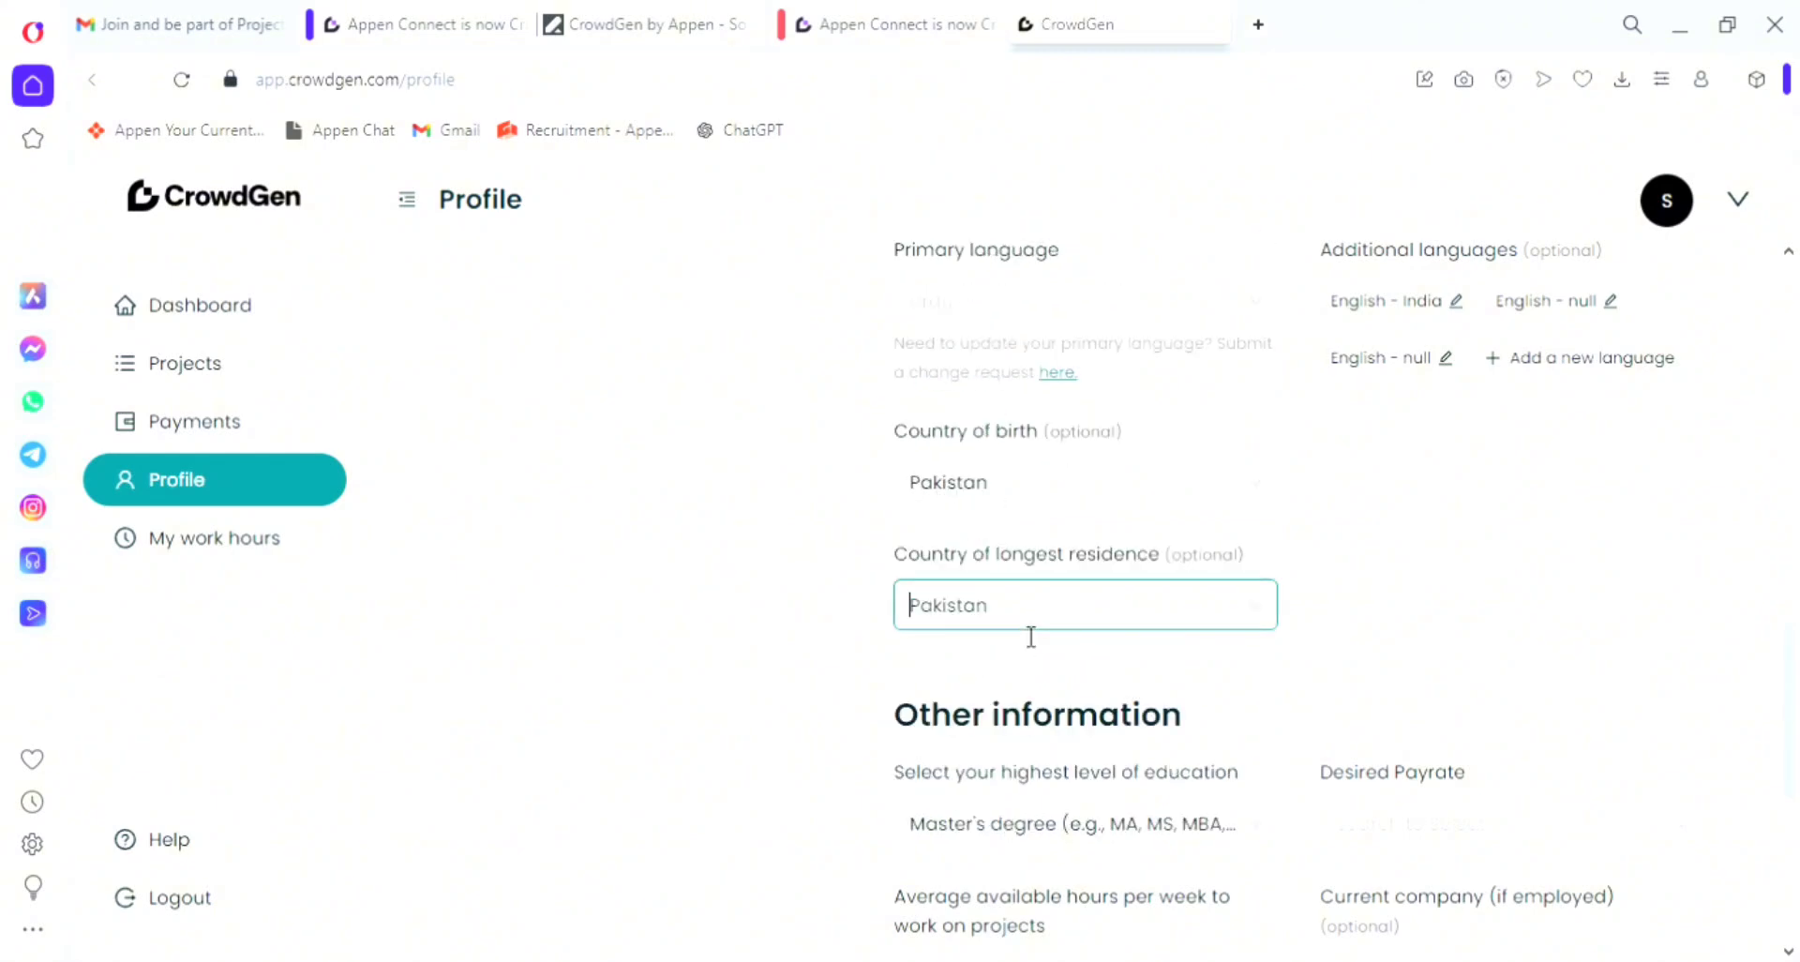
left_click(1376, 644)
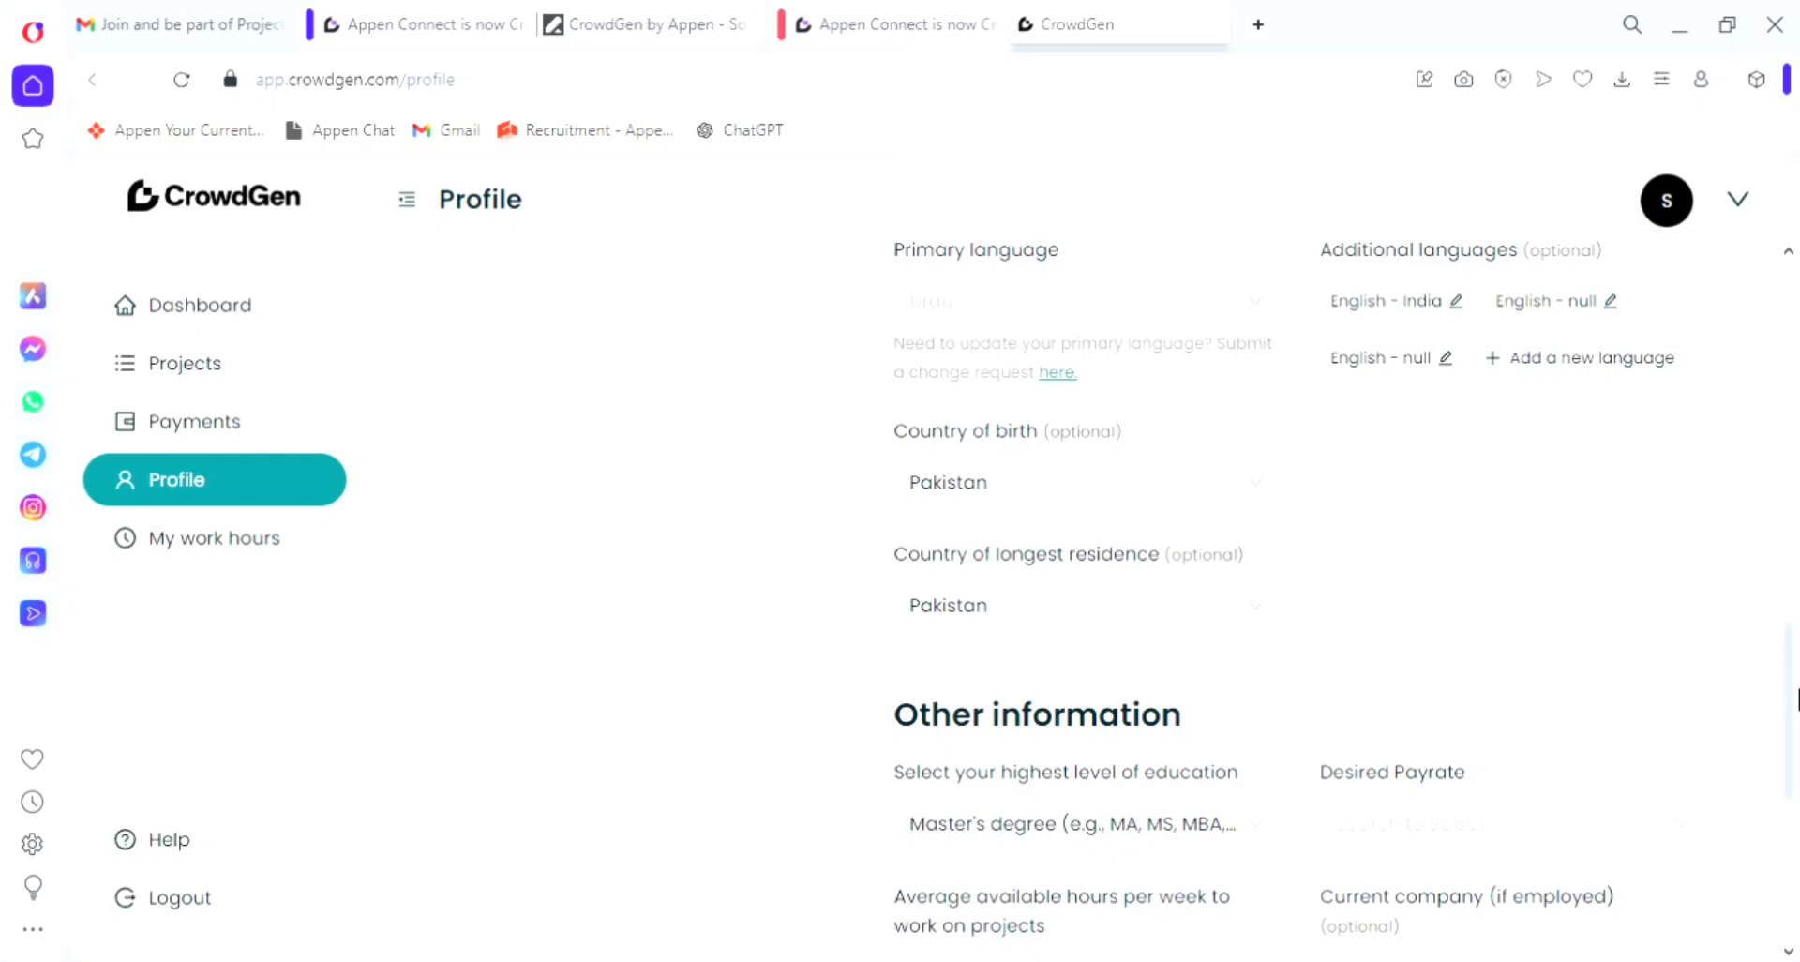
- Set the desired payrate to $11-$20 per hour and the average available hours per week to 33
left_click_drag(1792, 710, 1782, 797)
left_click(1540, 515)
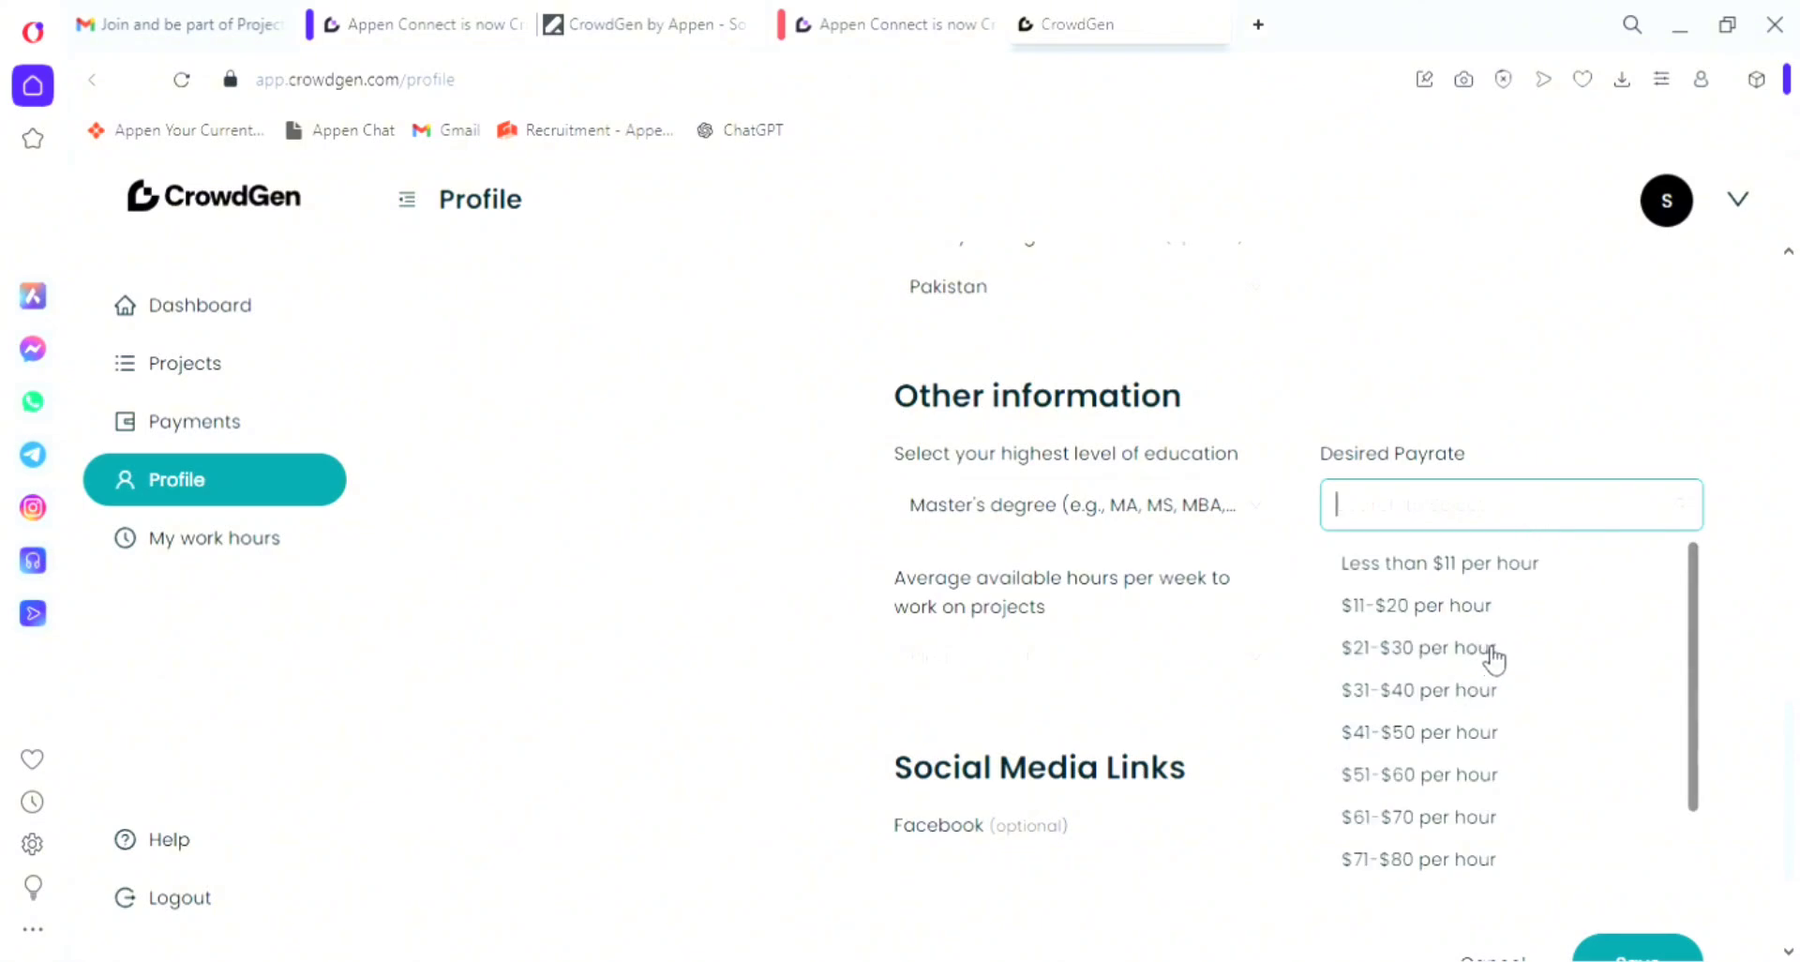
left_click(1519, 600)
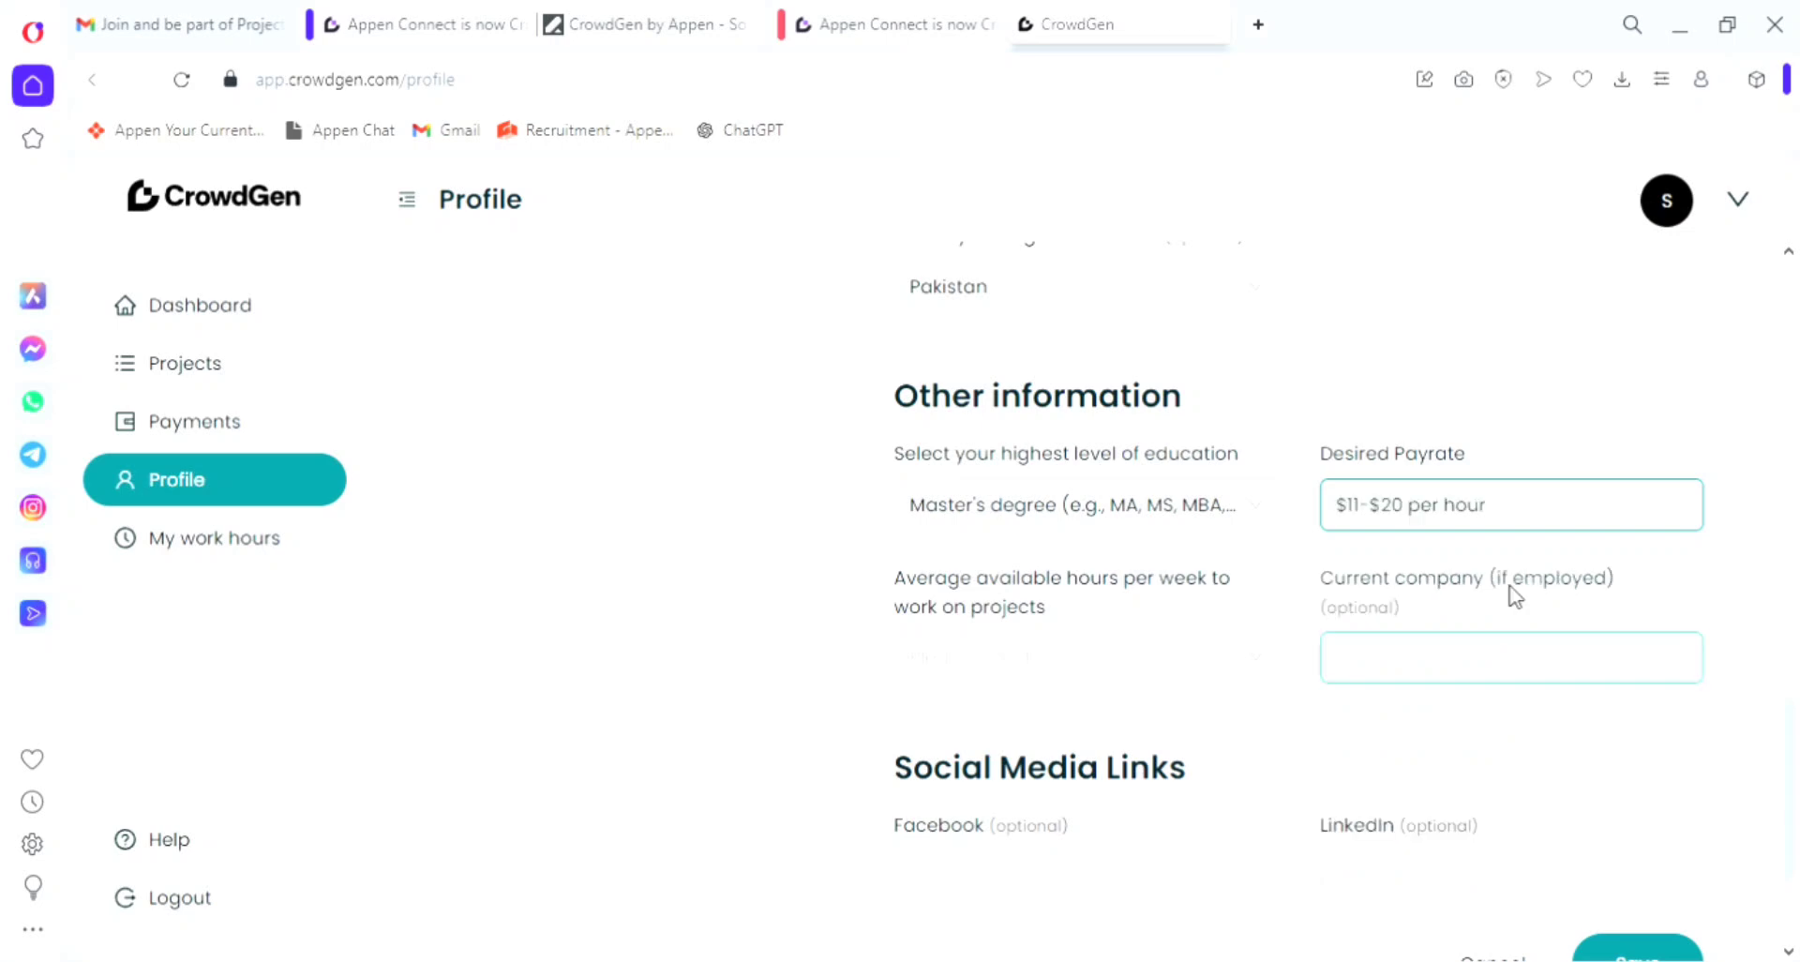
left_click(1099, 692)
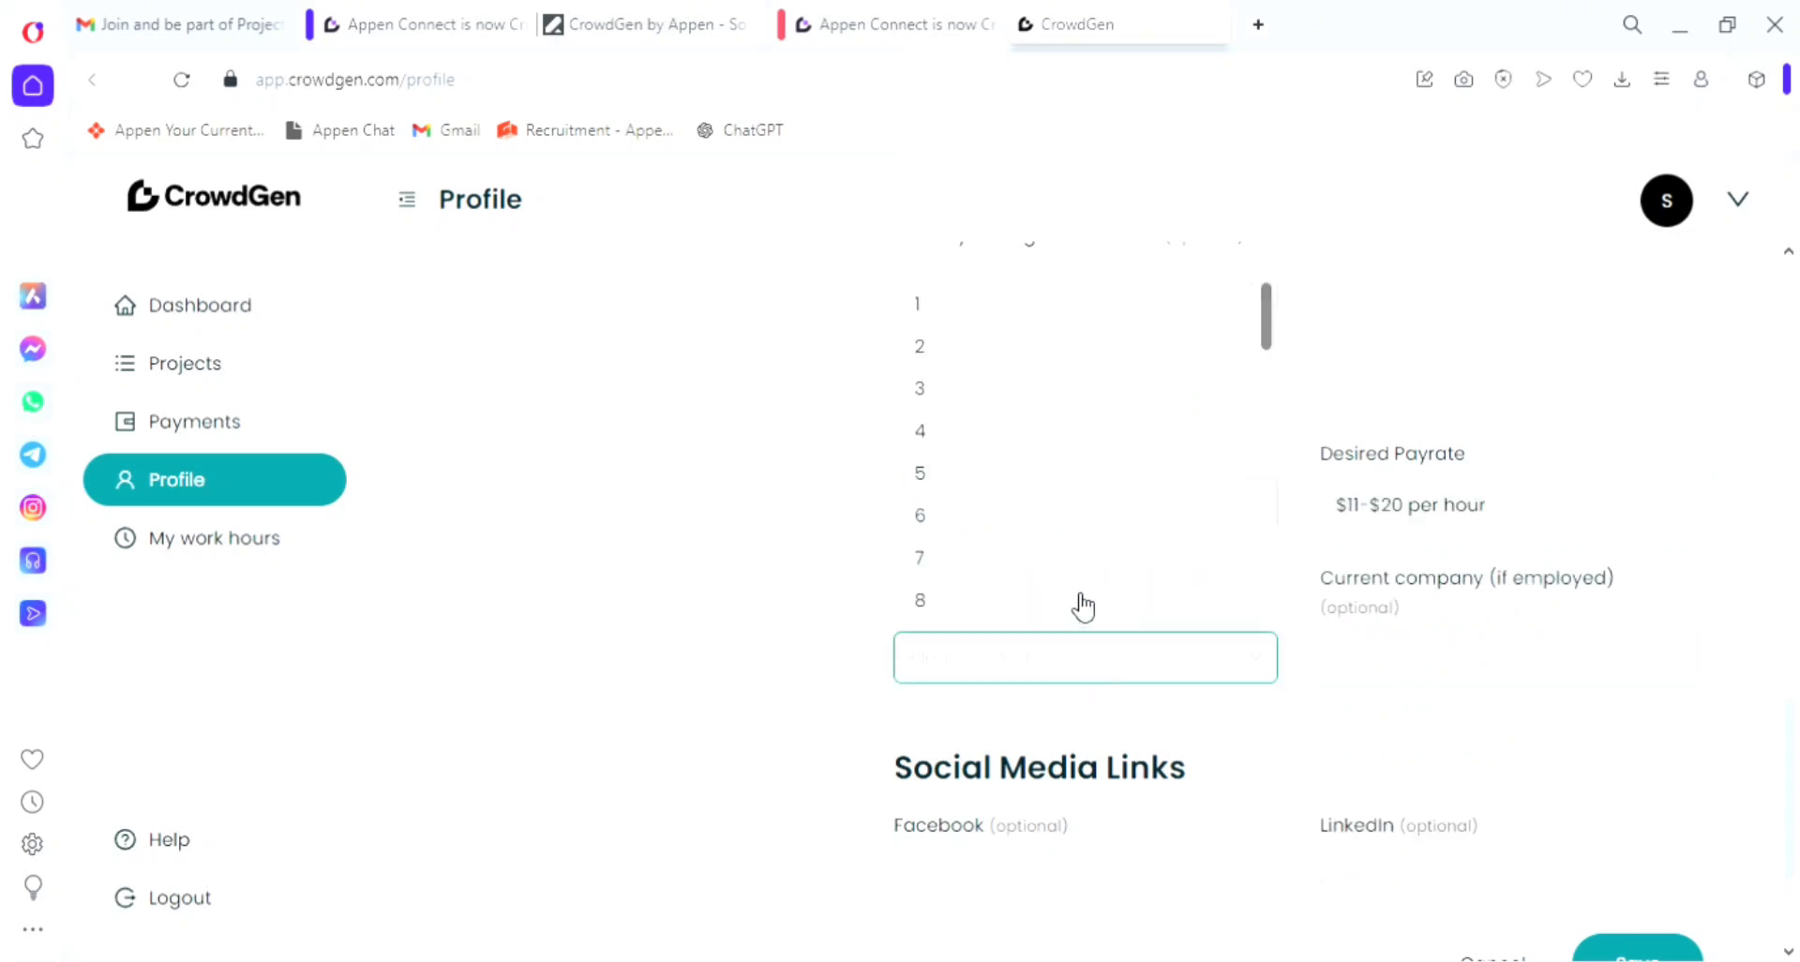
left_click_drag(1277, 330, 1235, 591)
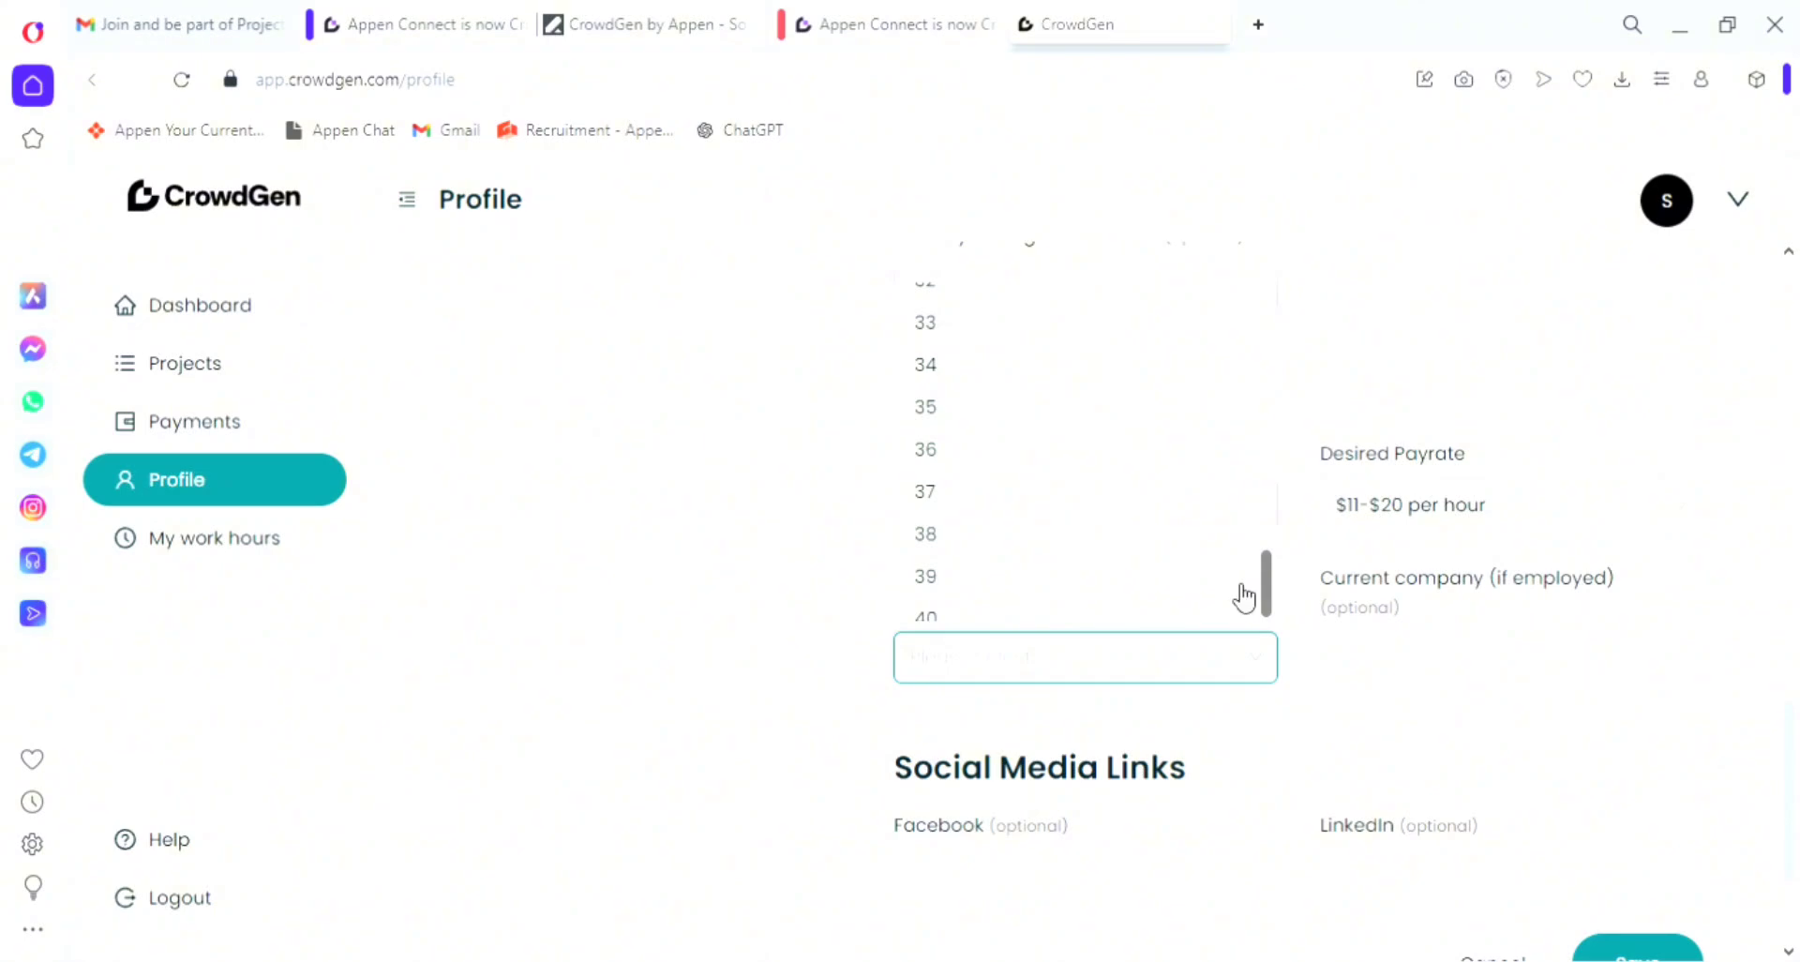
left_click(1123, 324)
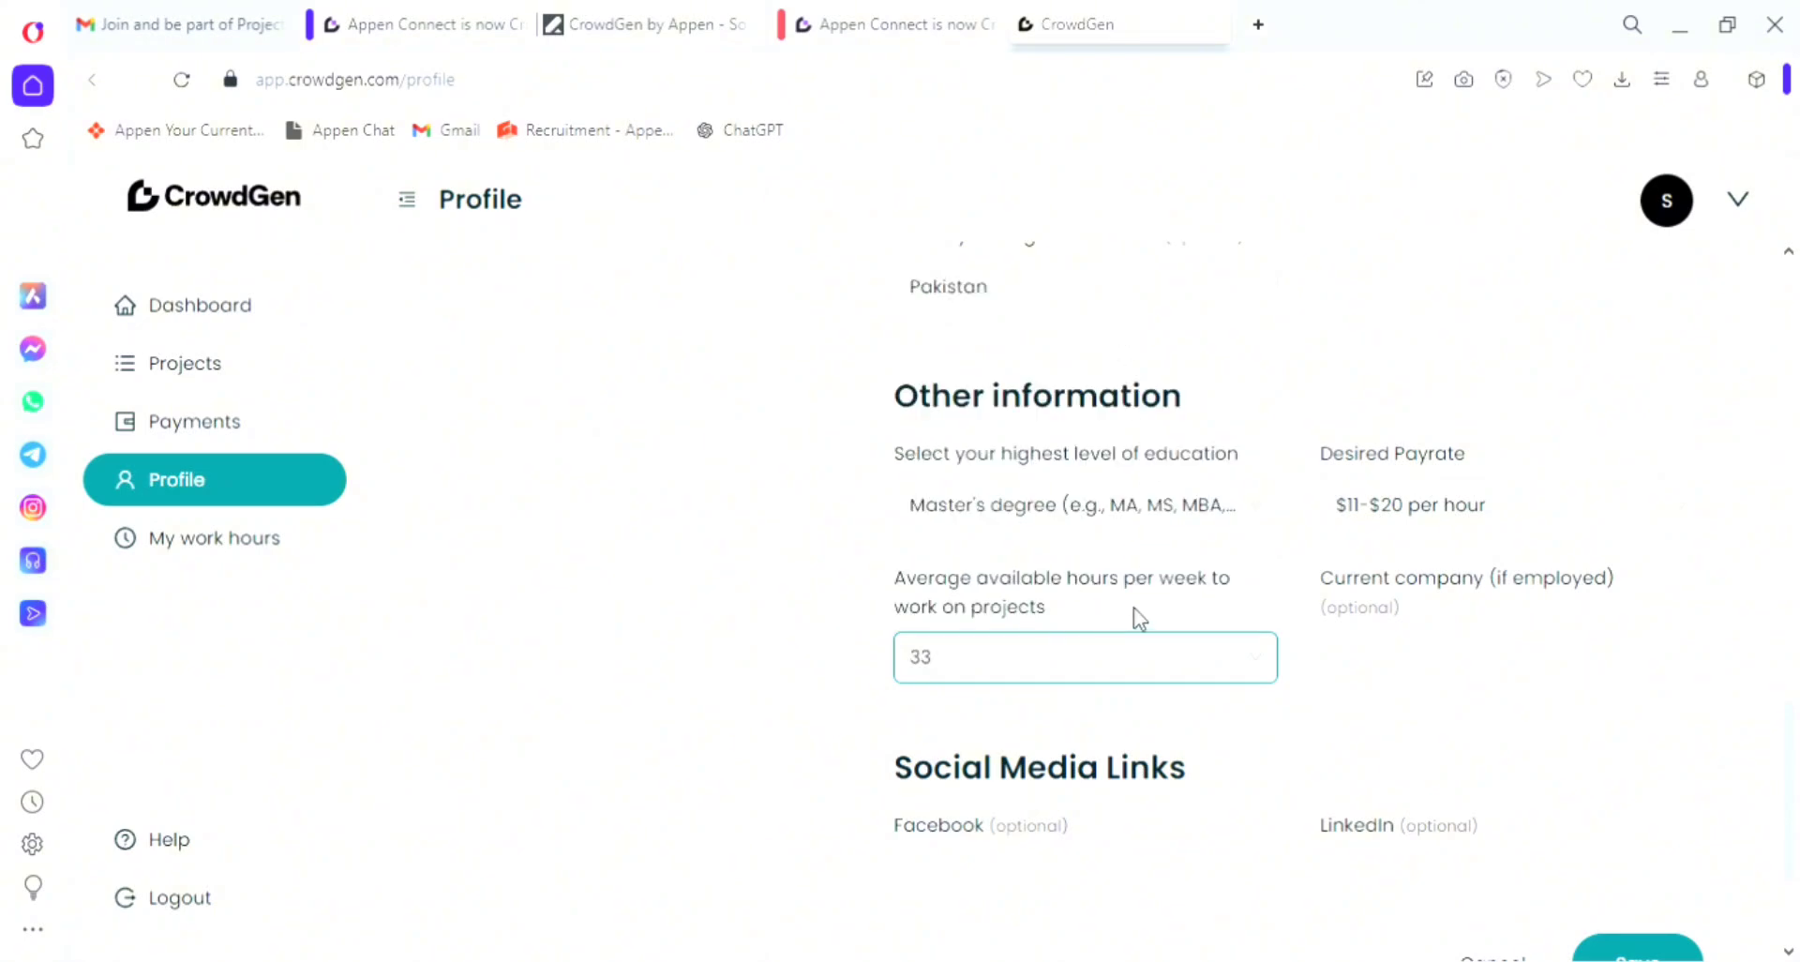
- Enter UPWORK,FIVER,FREELANCER as the current company and save the profile
left_click(1492, 673)
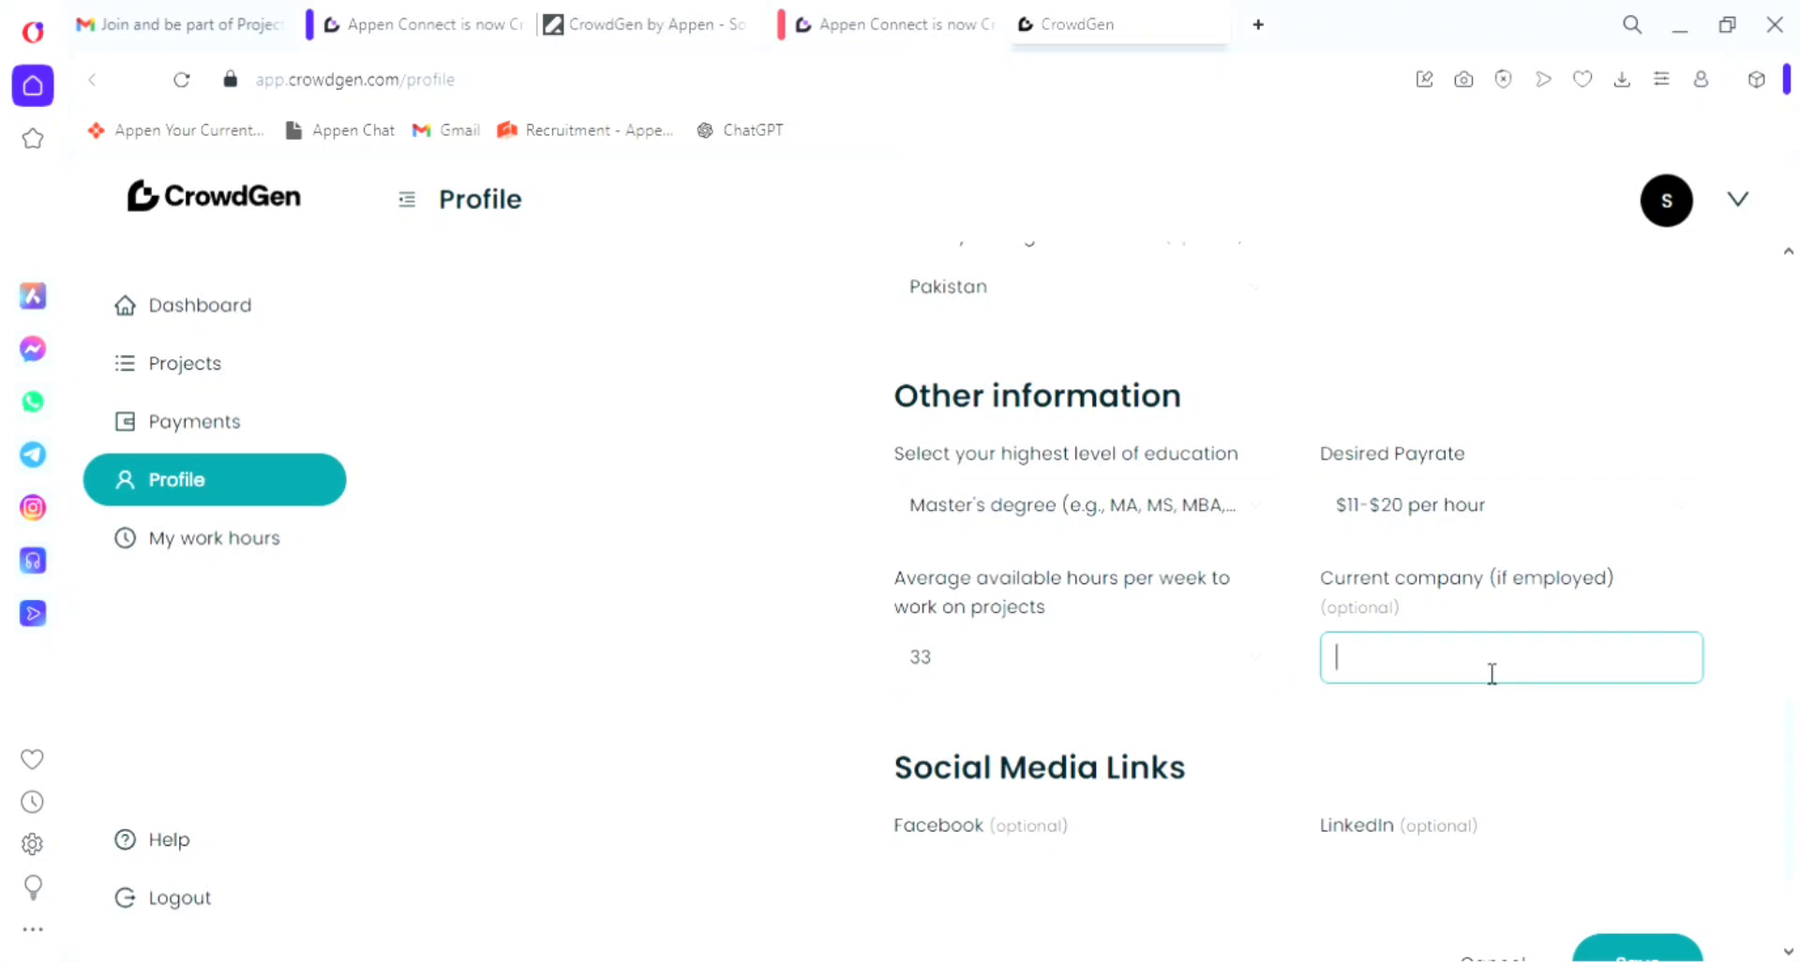
type("UPWORK,FIVER<,fr")
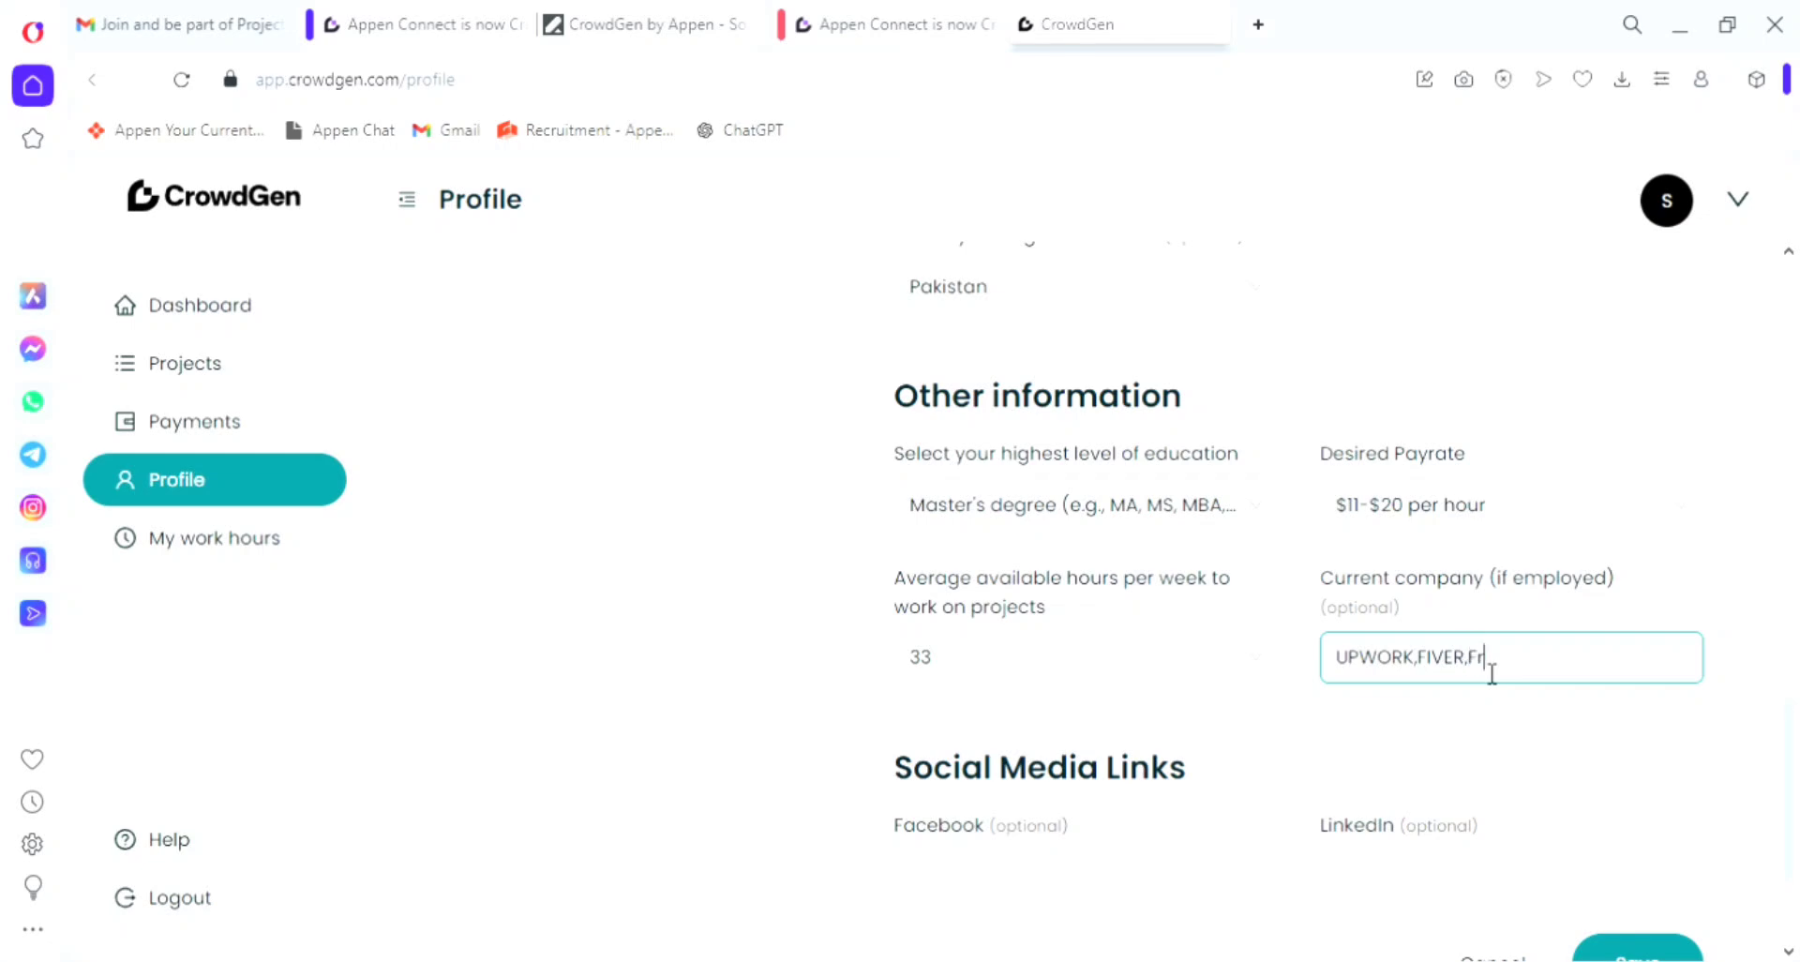
type("ee")
key("BackSpace")
key("BackSpace")
type("REELANCER")
scroll(1793, 769, "down", 3)
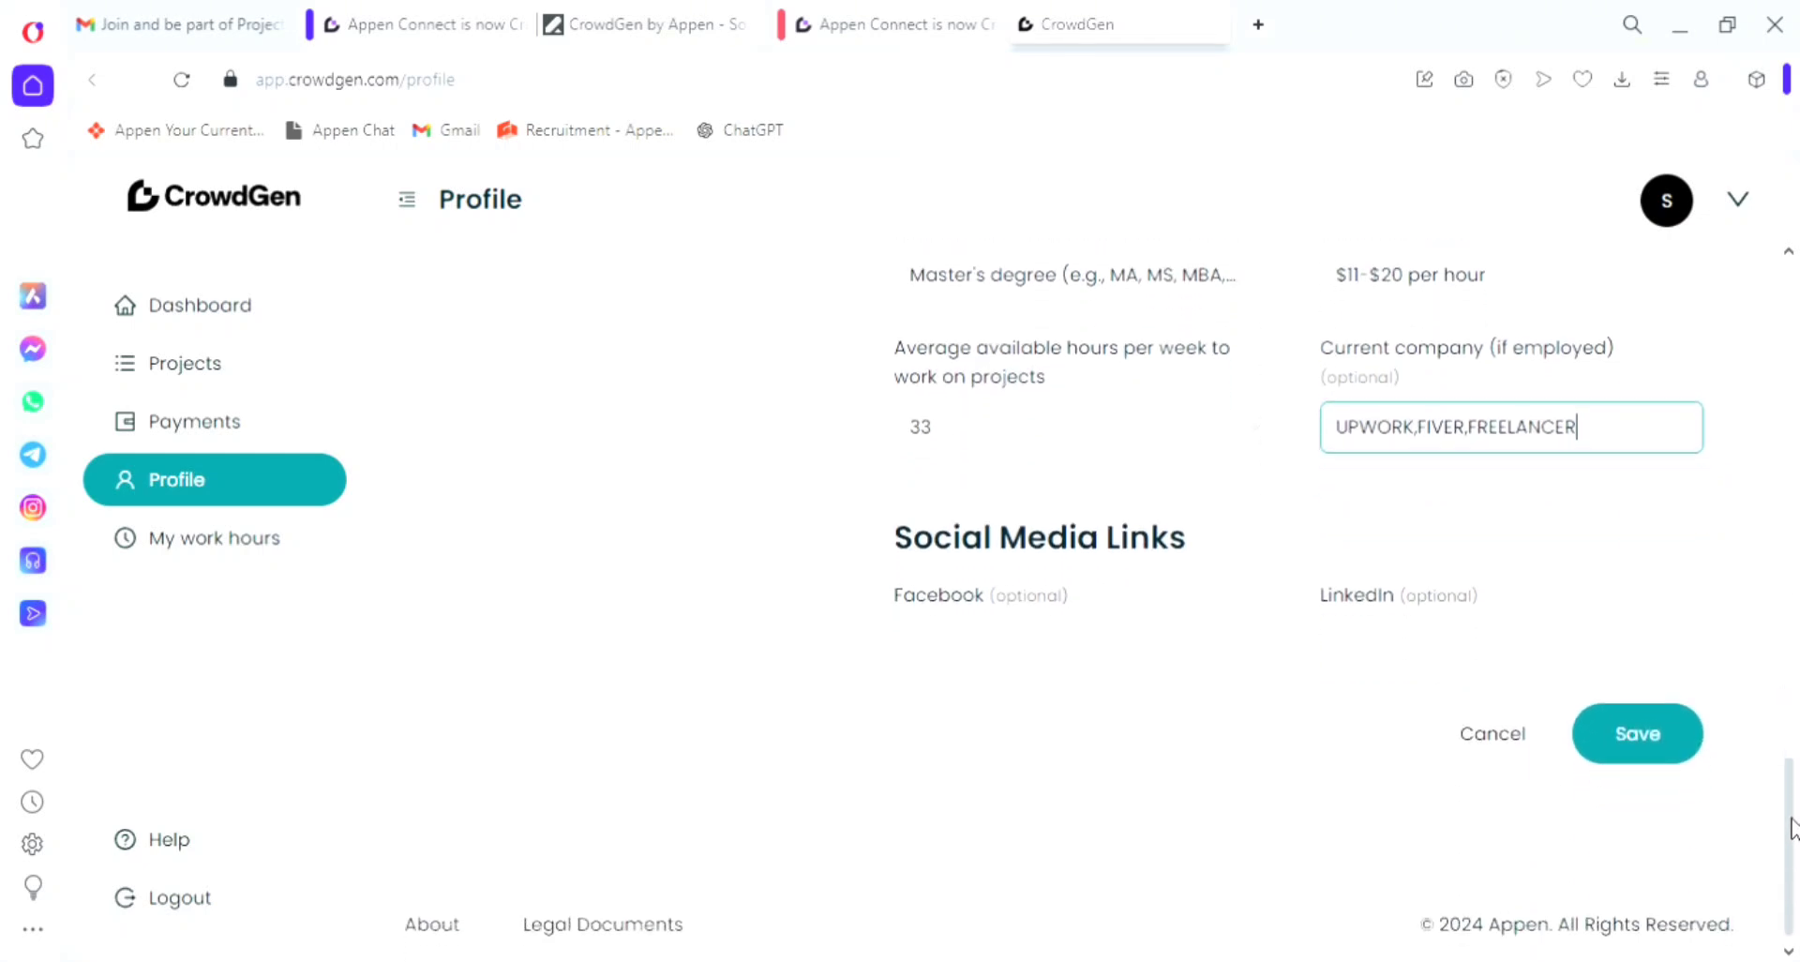
left_click(1685, 747)
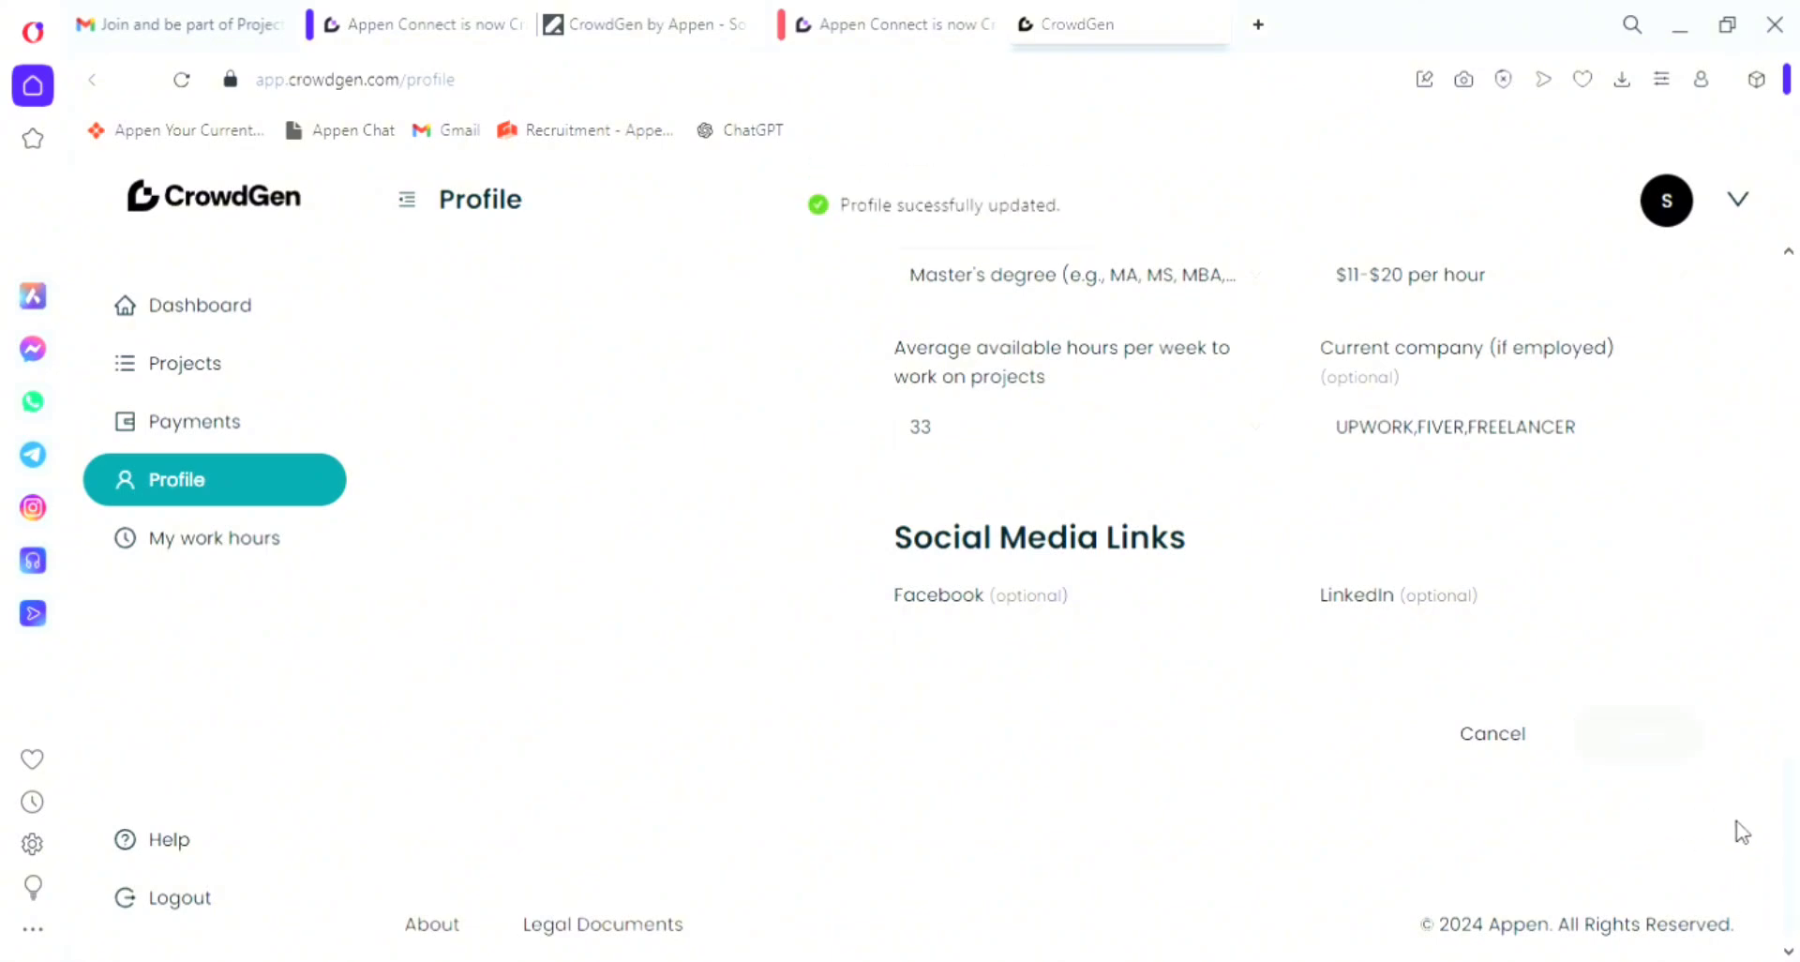
- Start a new skill entry and select the skills translation, Translation and transcription services
left_click_drag(1793, 855, 1728, 390)
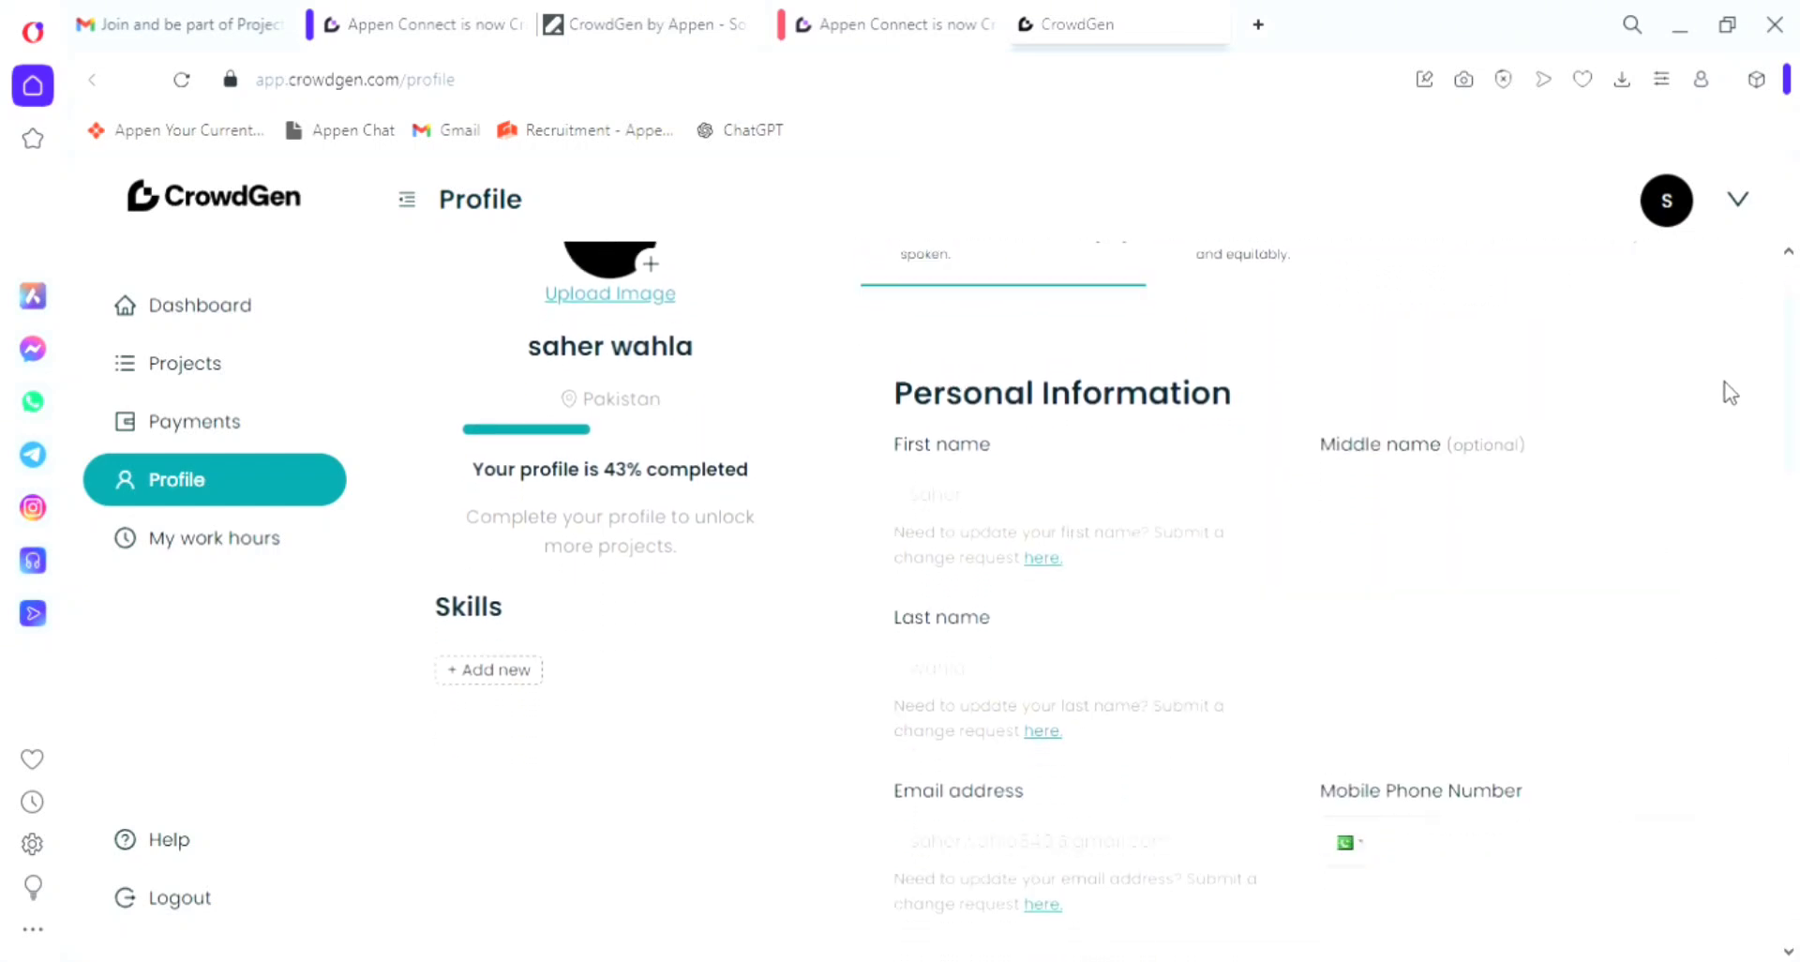
left_click(538, 679)
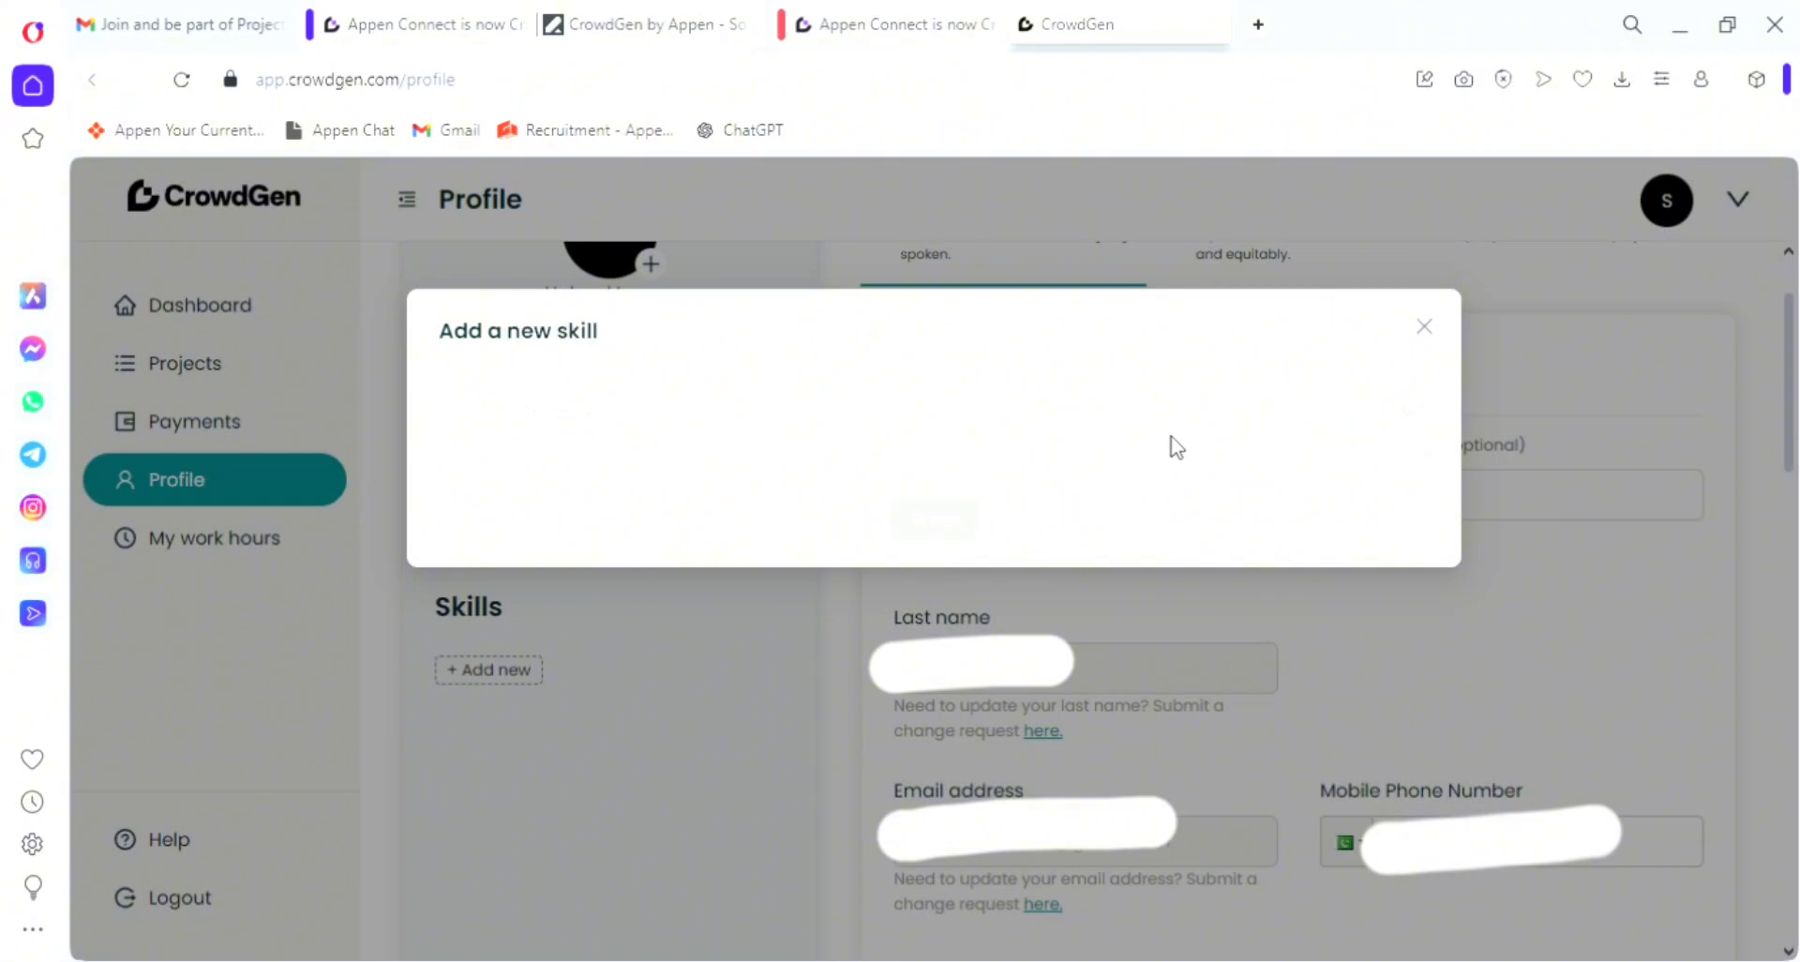
type("translat")
left_click(661, 676)
left_click(633, 719)
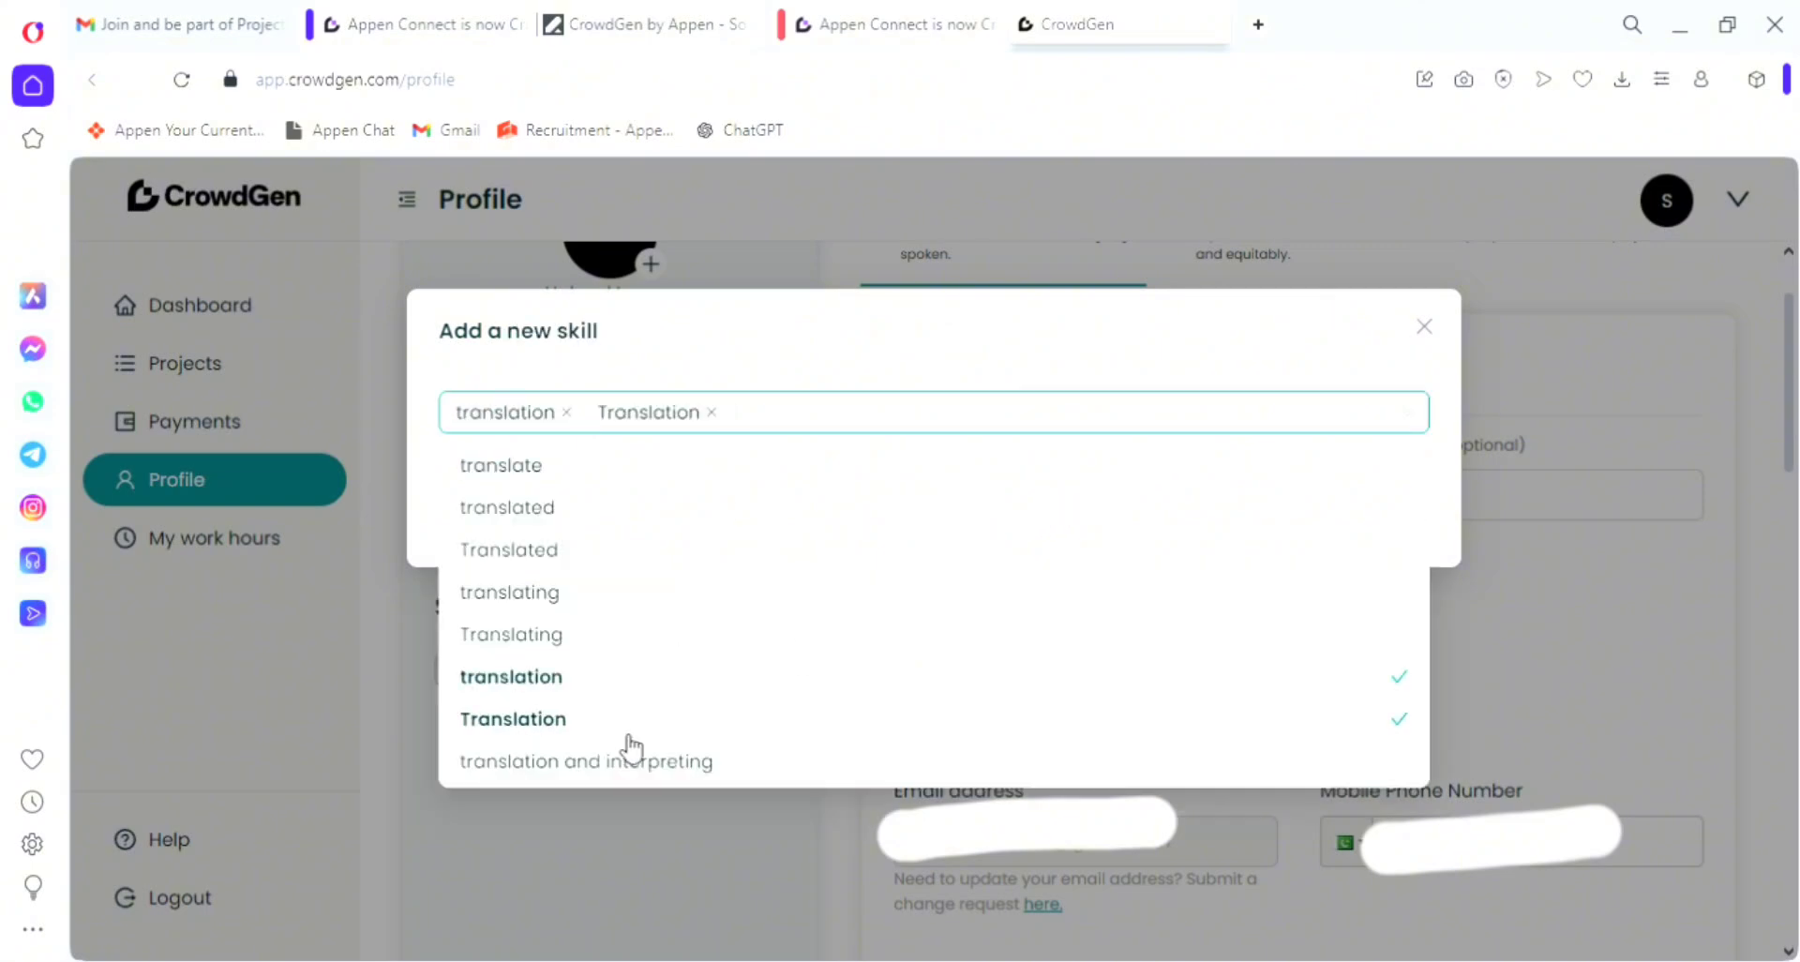
type("transcrip")
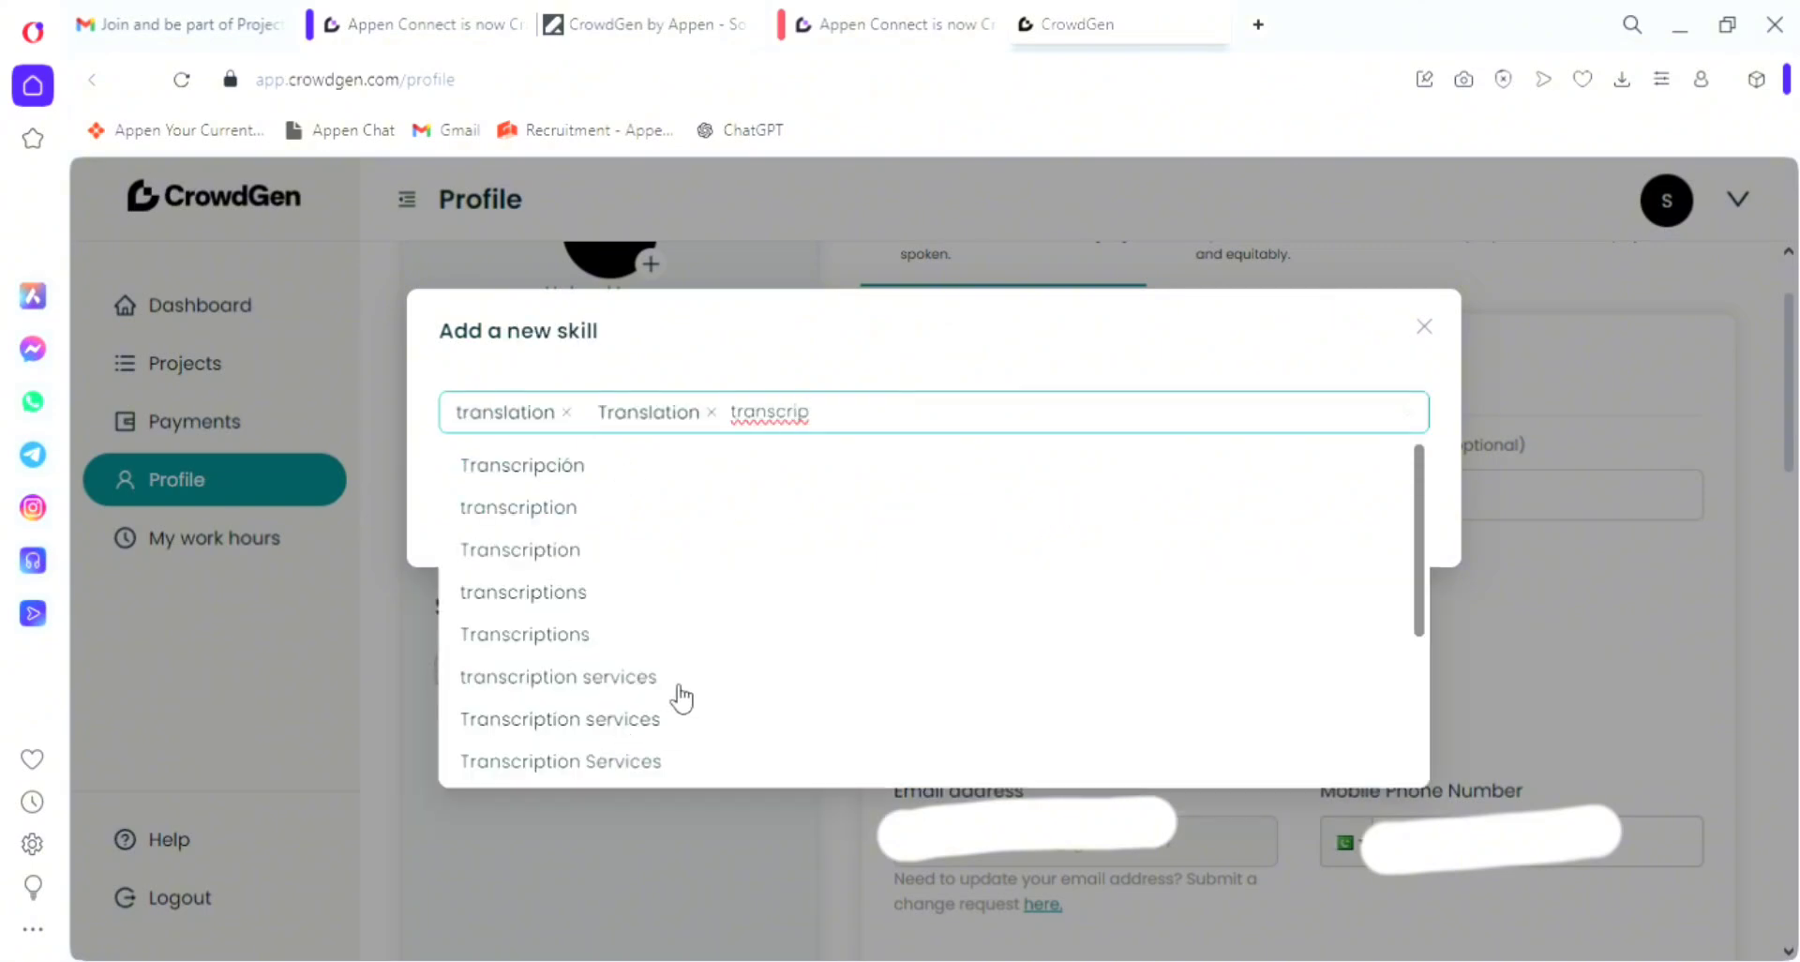
left_click(674, 711)
- Select Data accuracy and Data Access as further skills in the new skill entry
type("data")
left_click(832, 592)
type("data e")
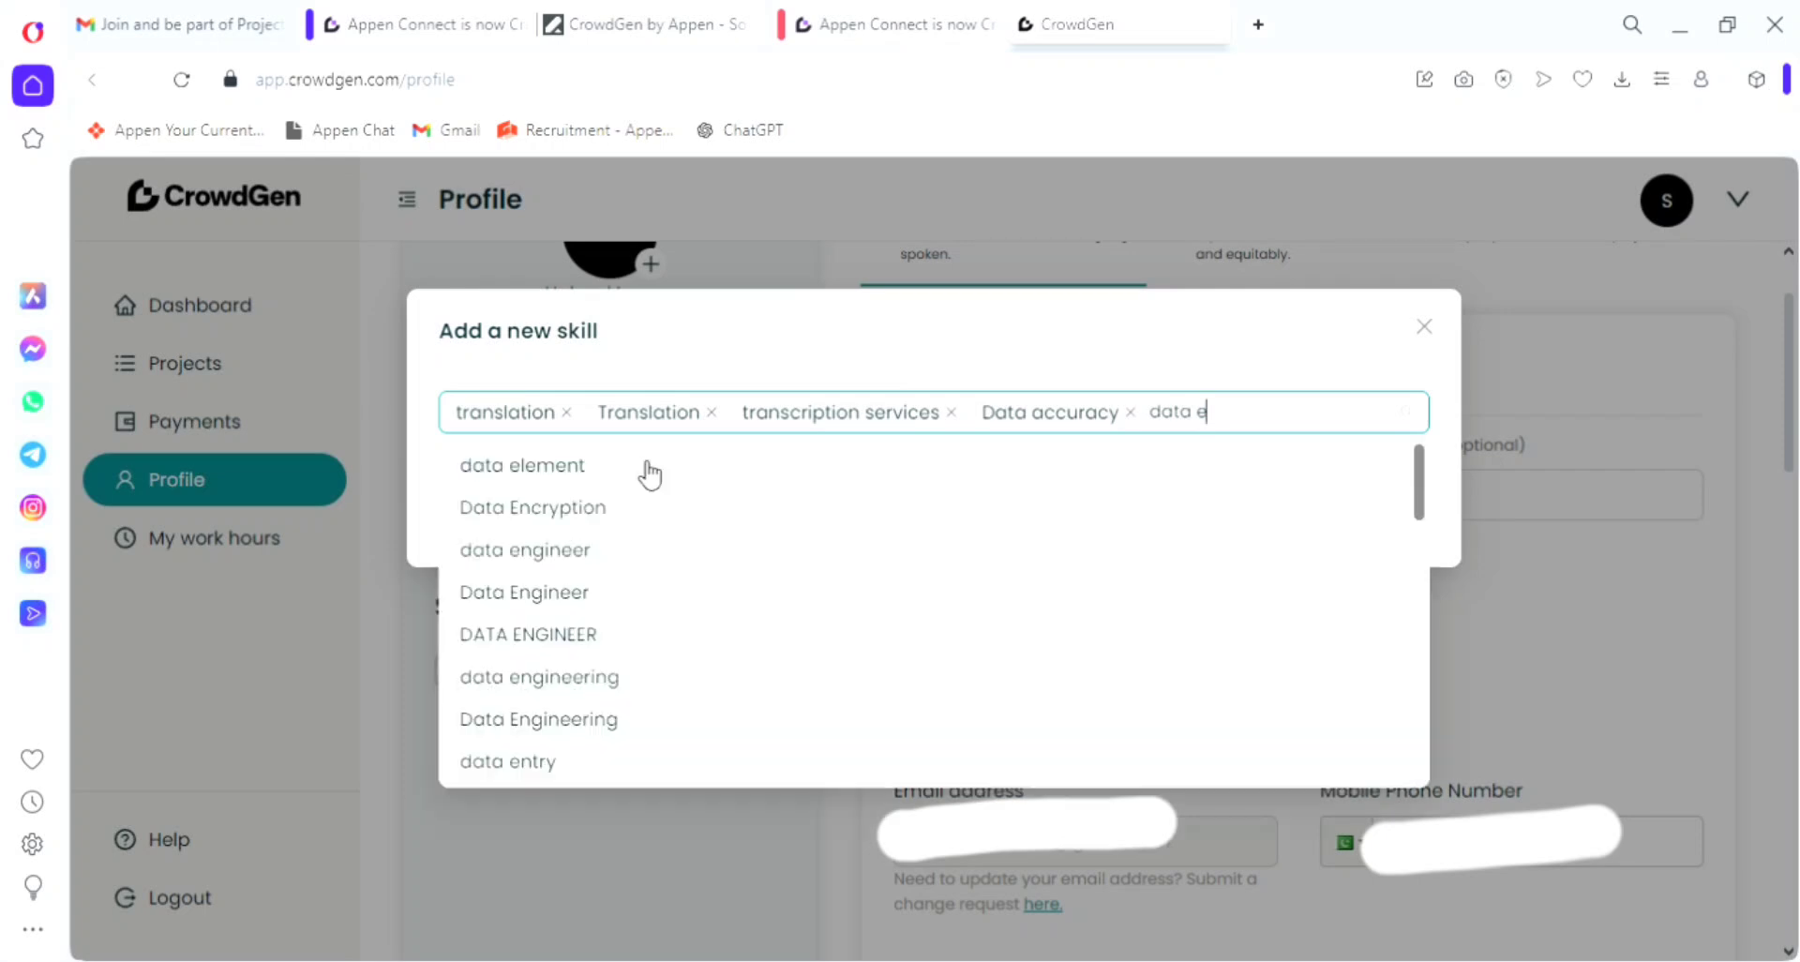
type("valu")
key("BackSpace")
key("BackSpace")
key("BackSpace")
key("BackSpace")
key("BackSpace")
key("BackSpace")
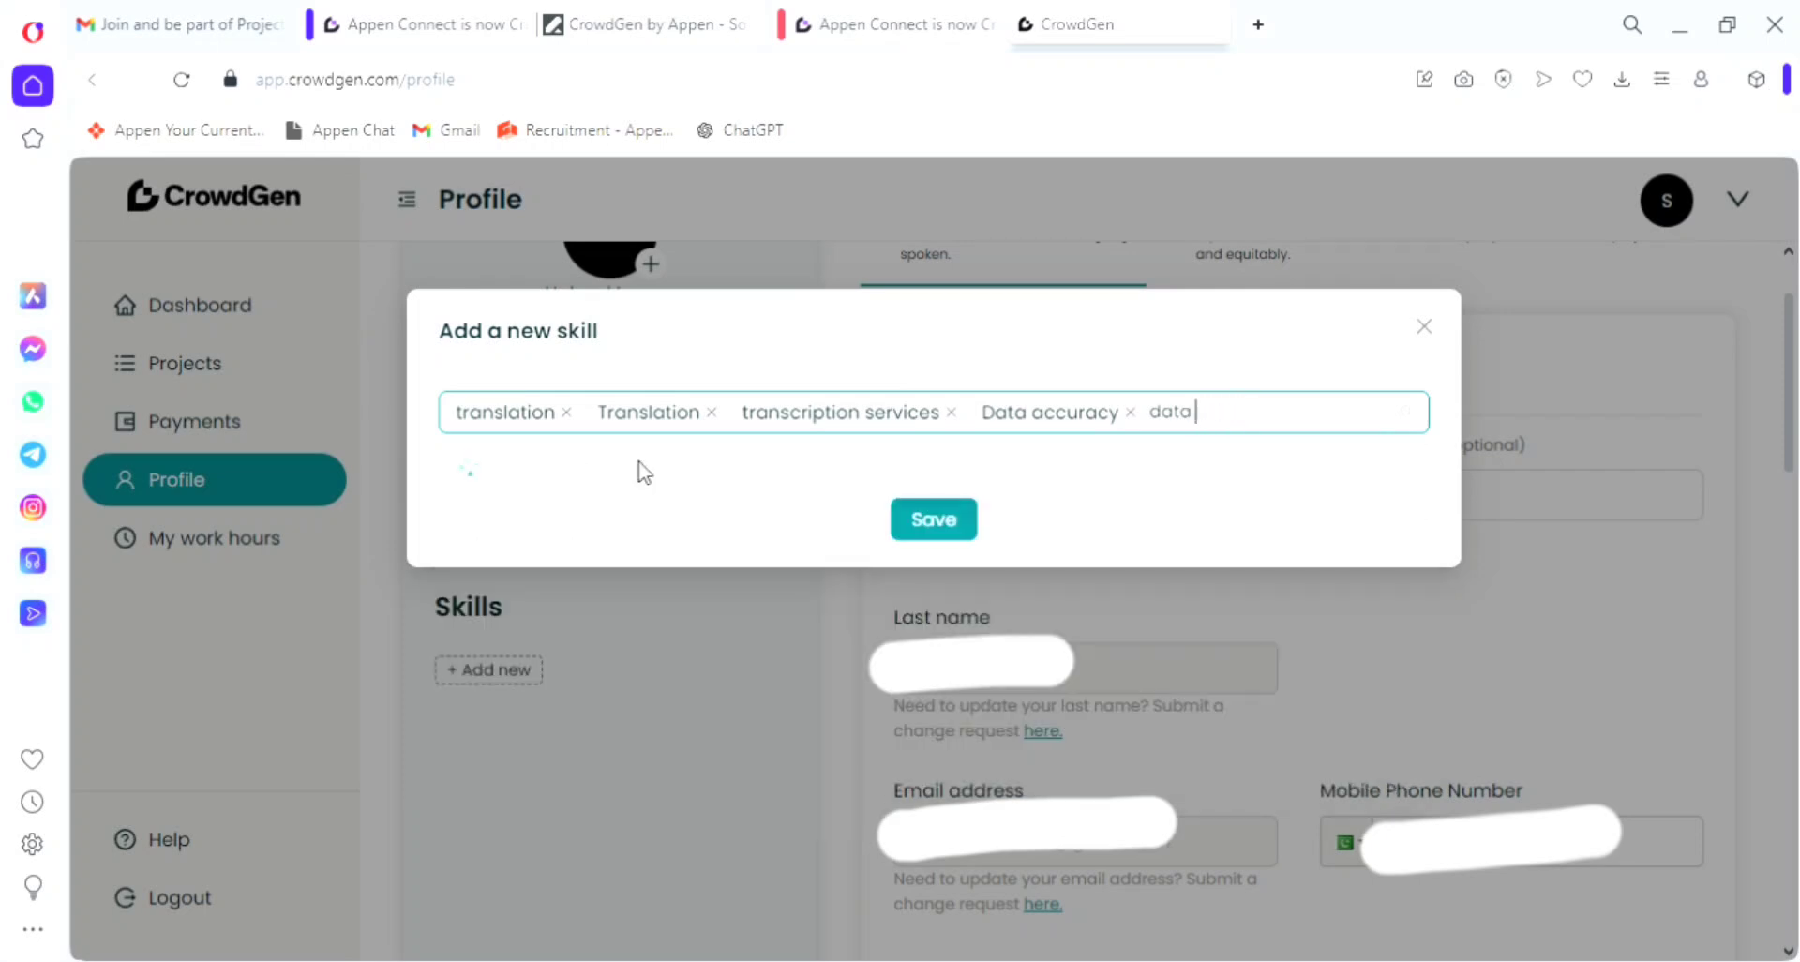
left_click(594, 508)
- Include Content Creation among the selected skills
type("transcpt")
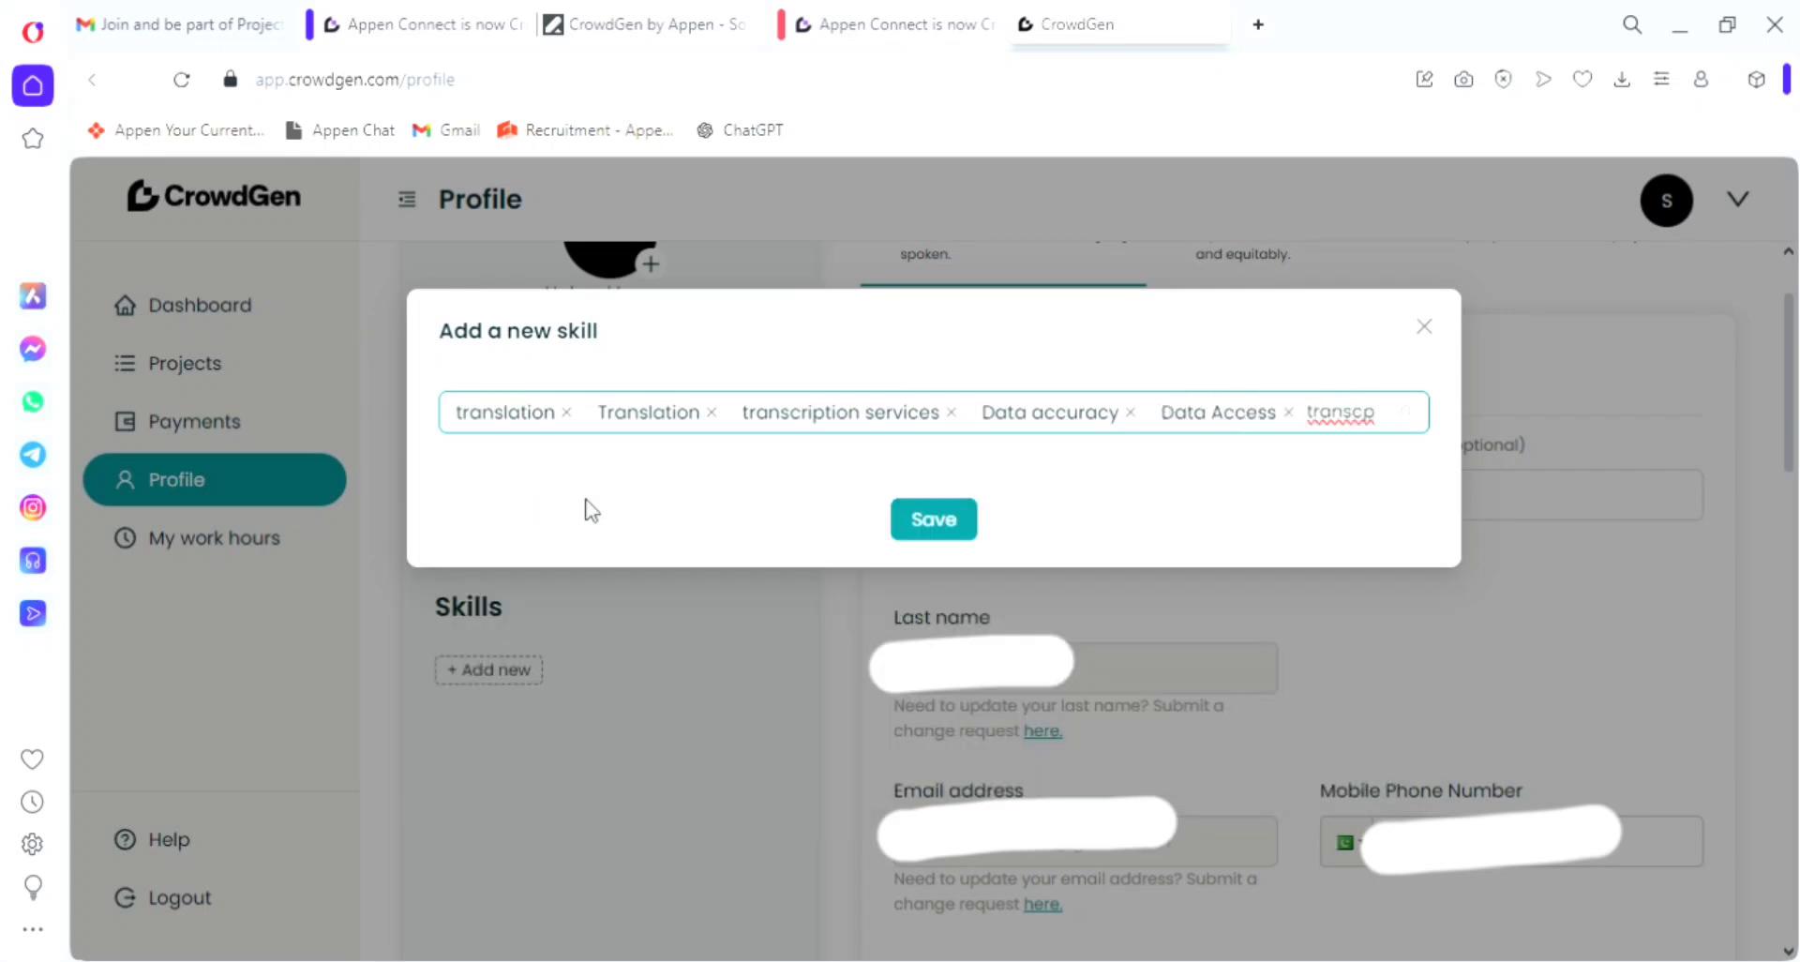
key("BackSpace")
key("BackSpace")
key("BackSpace")
key("BackSpace")
key("BackSpace")
key("BackSpace")
key("BackSpace")
key("BackSpace")
type("content")
left_click(566, 676)
- Look up logo skills and select logo creation
type("design")
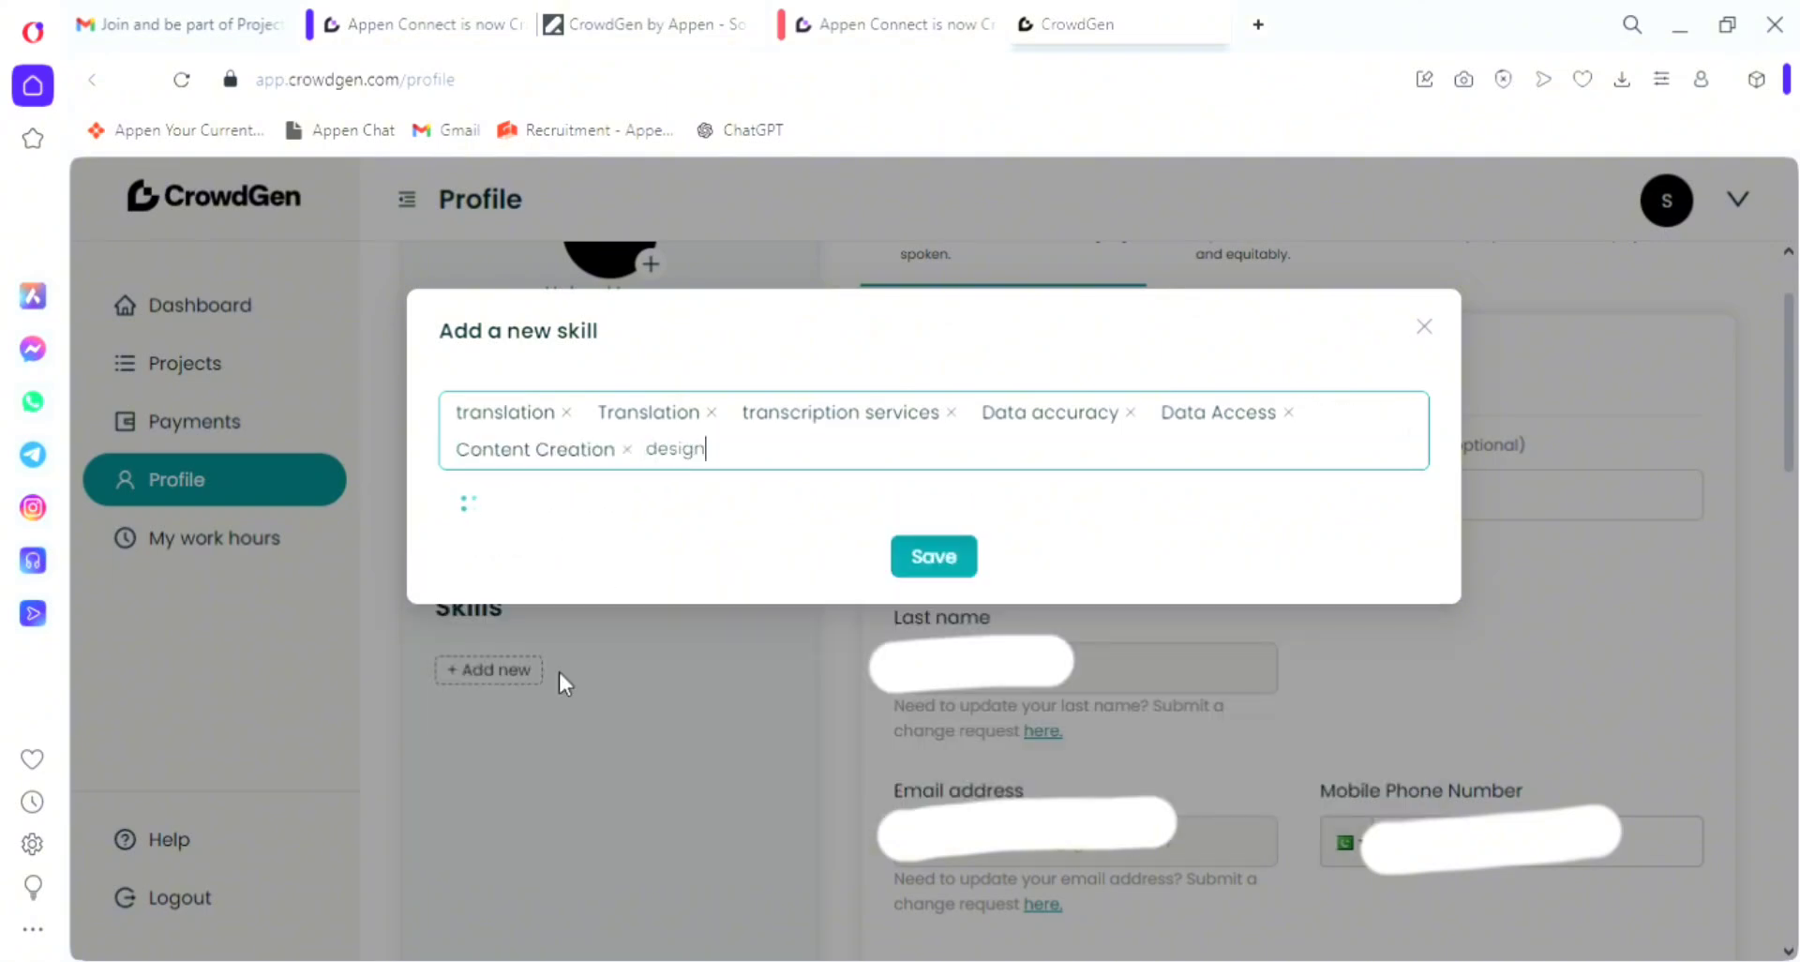
key("BackSpace")
key("BackSpace")
key("BackSpace")
key("BackSpace")
key("BackSpace")
key("BackSpace")
type("logo")
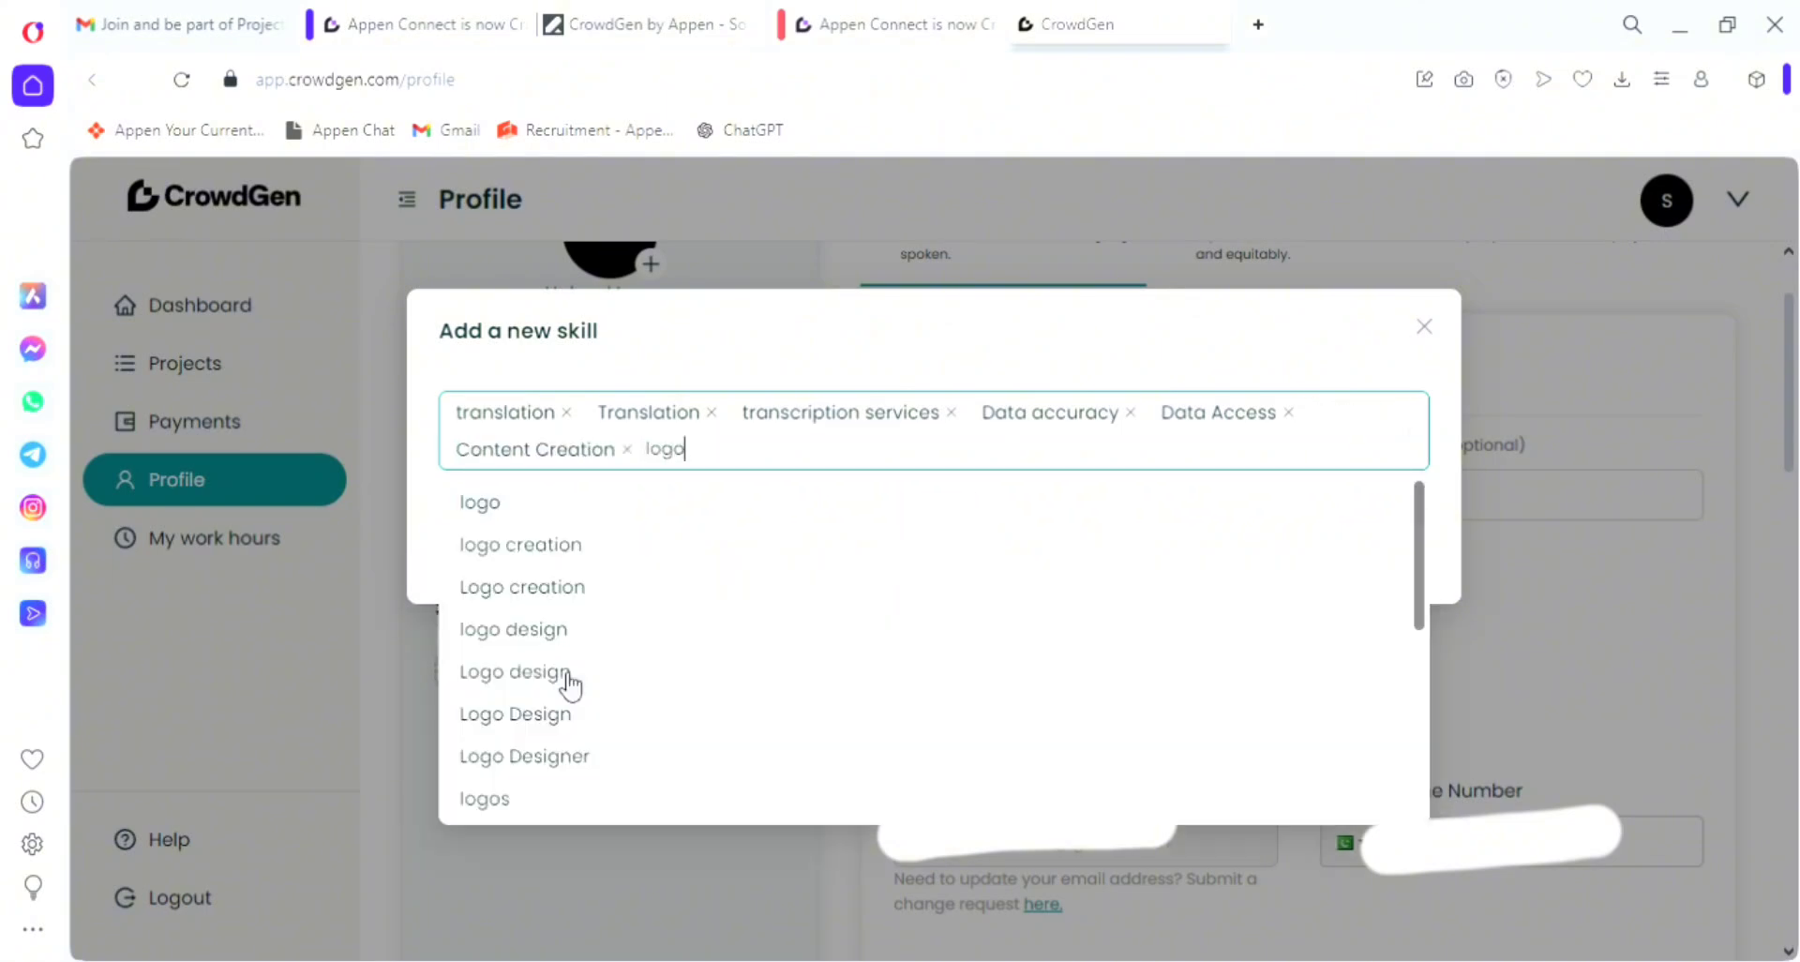
left_click(579, 549)
- Search the skills for Ai tra, clear the search text and close the new skill entry
type("Ai tra")
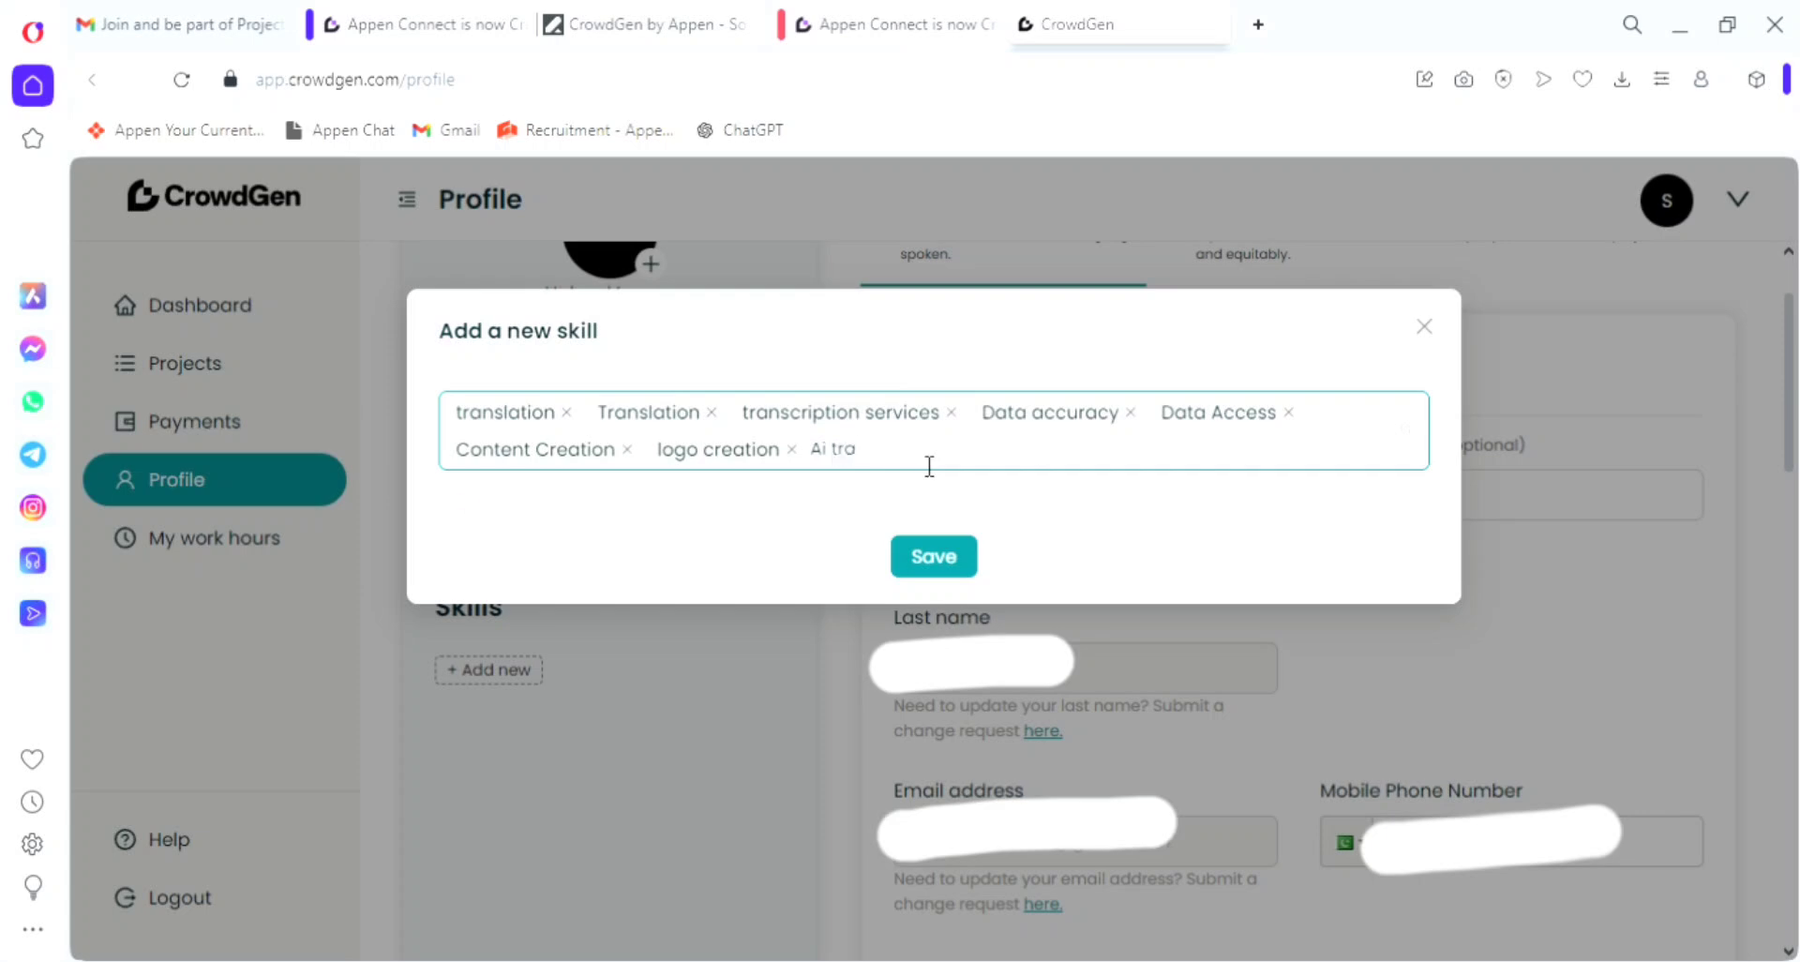
key("BackSpace")
key("BackSpace")
key("BackSpace")
key("BackSpace")
key("BackSpace")
key("BackSpace")
left_click(1471, 295)
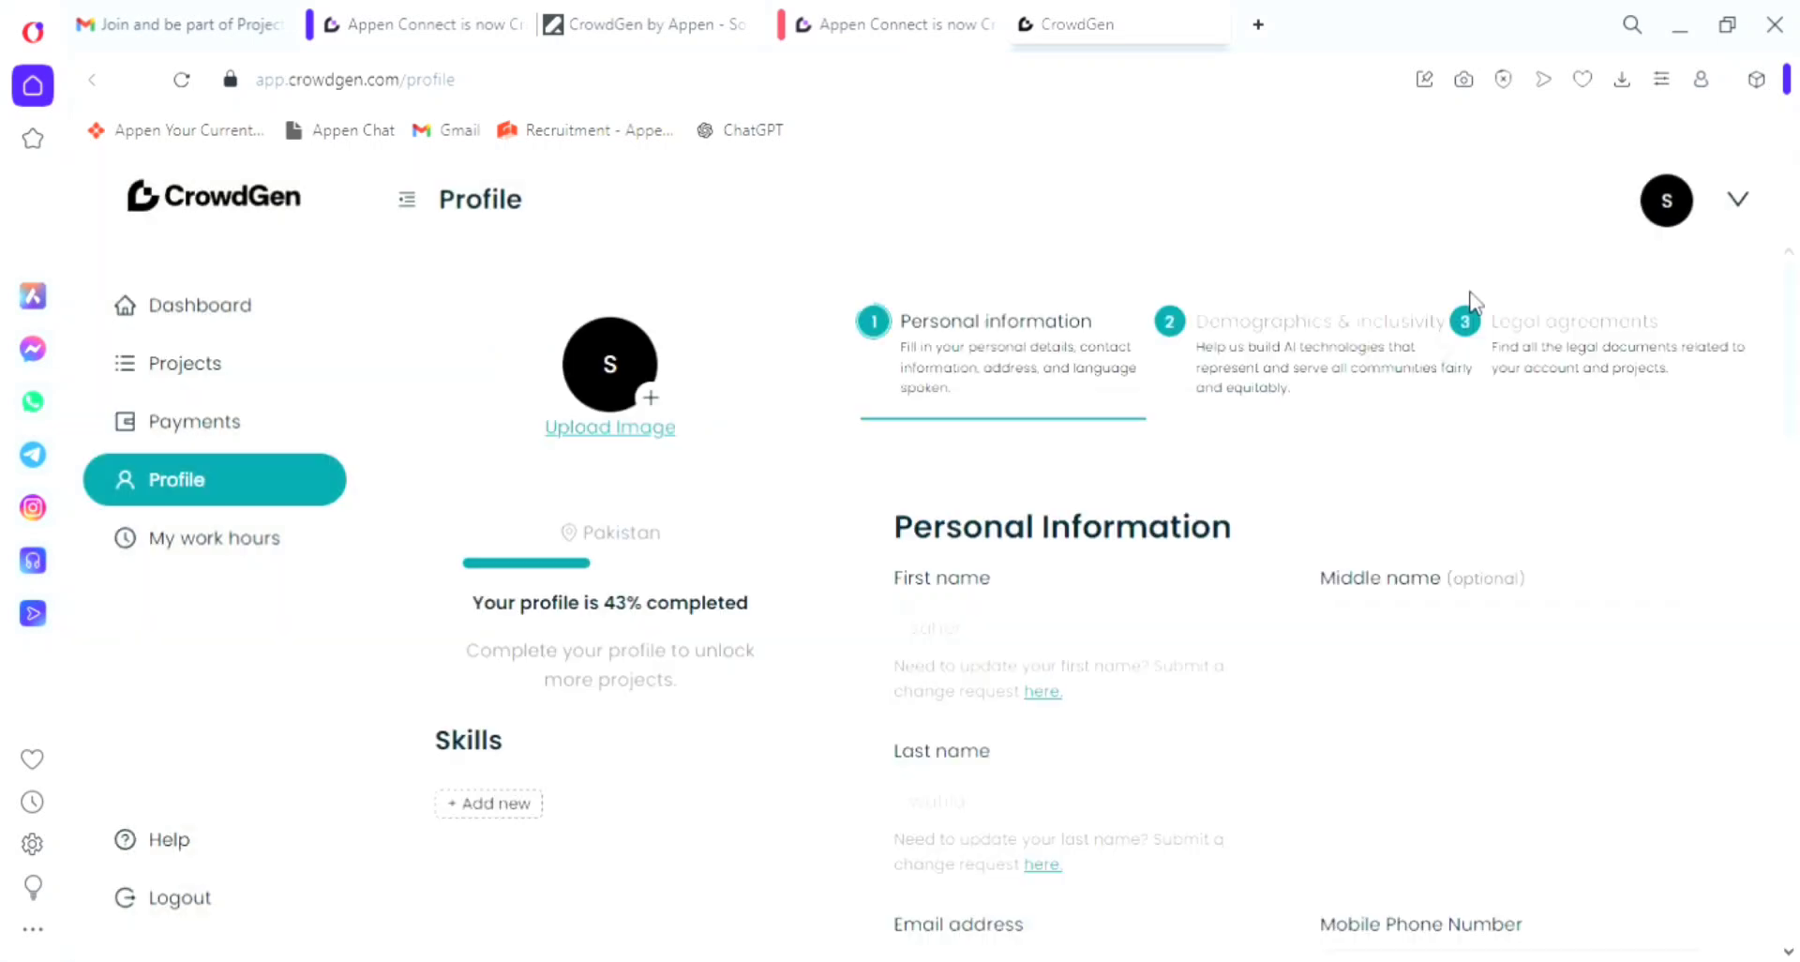
- In the Demographics & inclusivity section, set the gender to Female and the age group to 18-30
left_click(1249, 345)
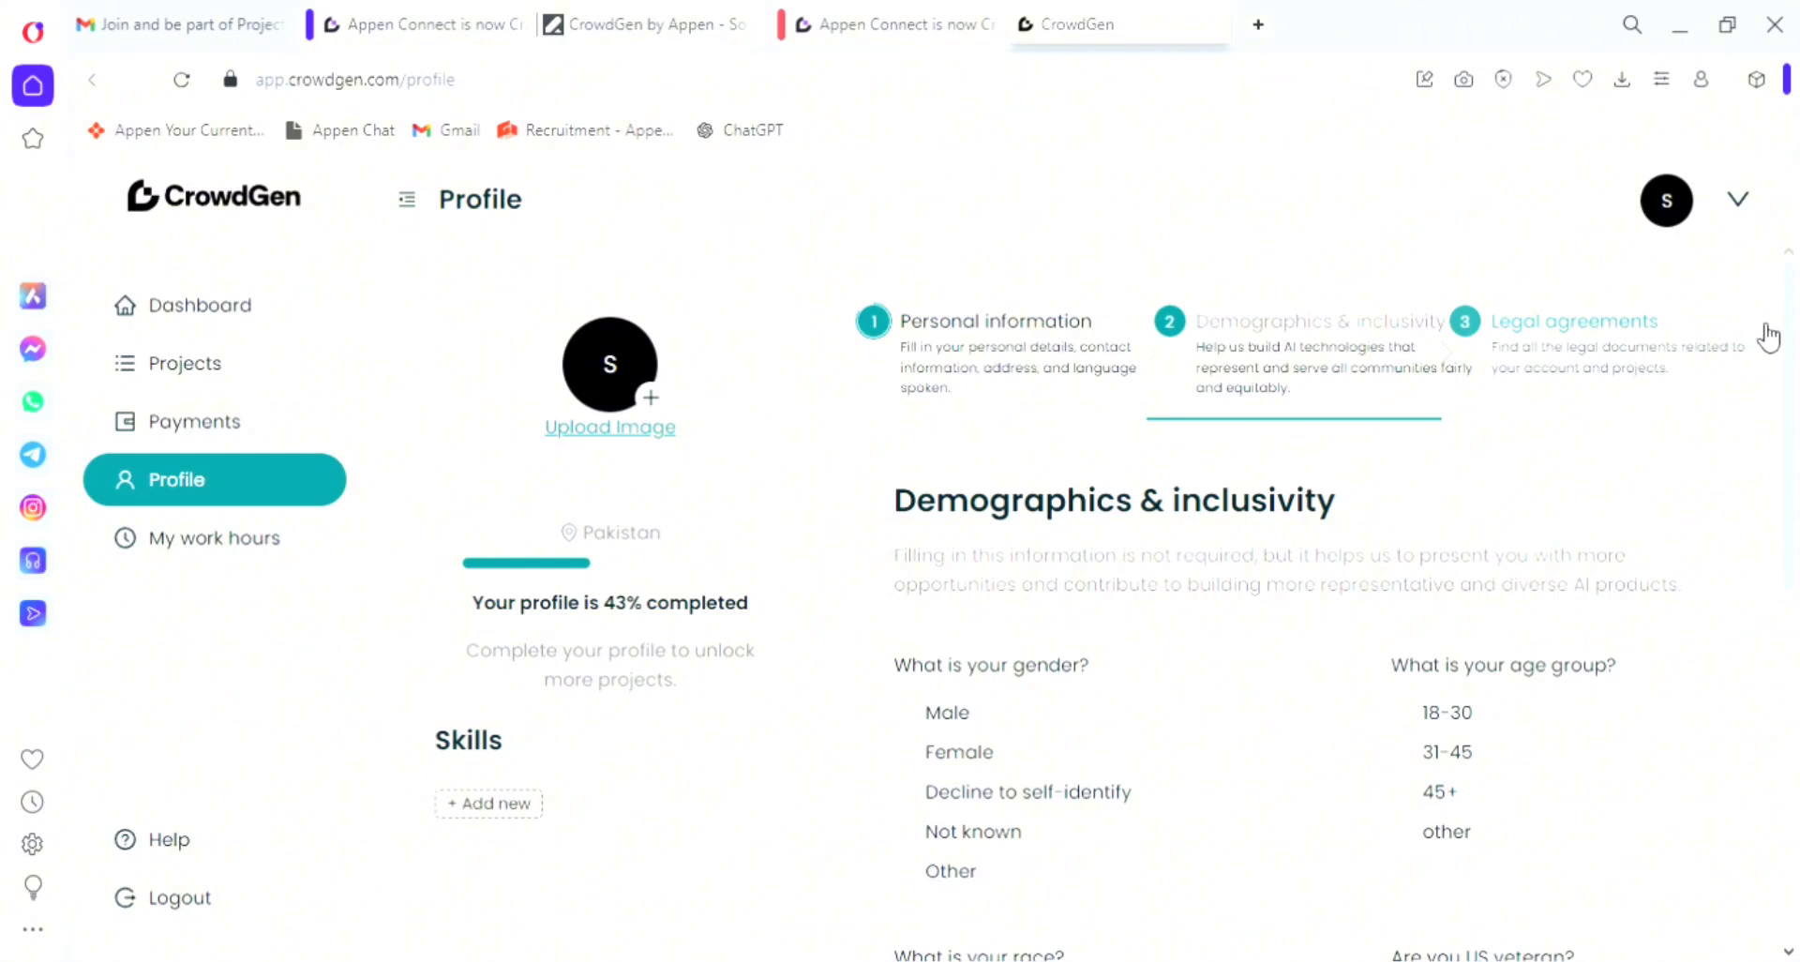
scroll(1792, 323, "down", 3)
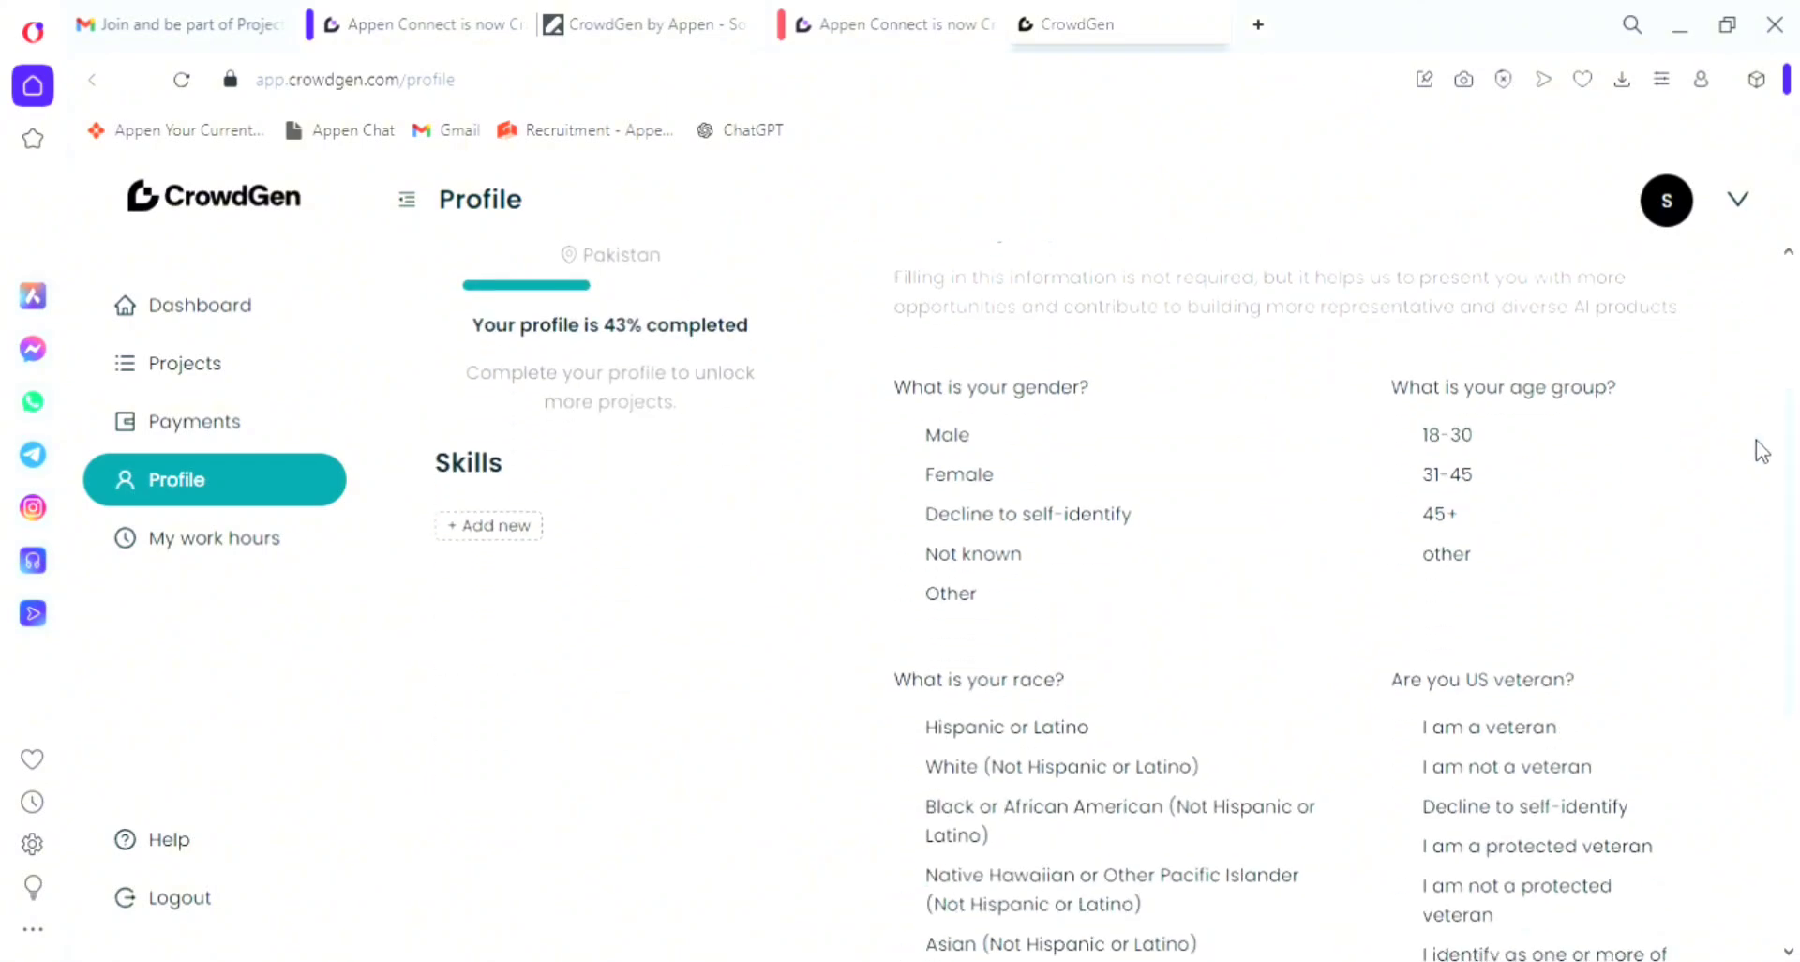
left_click(905, 475)
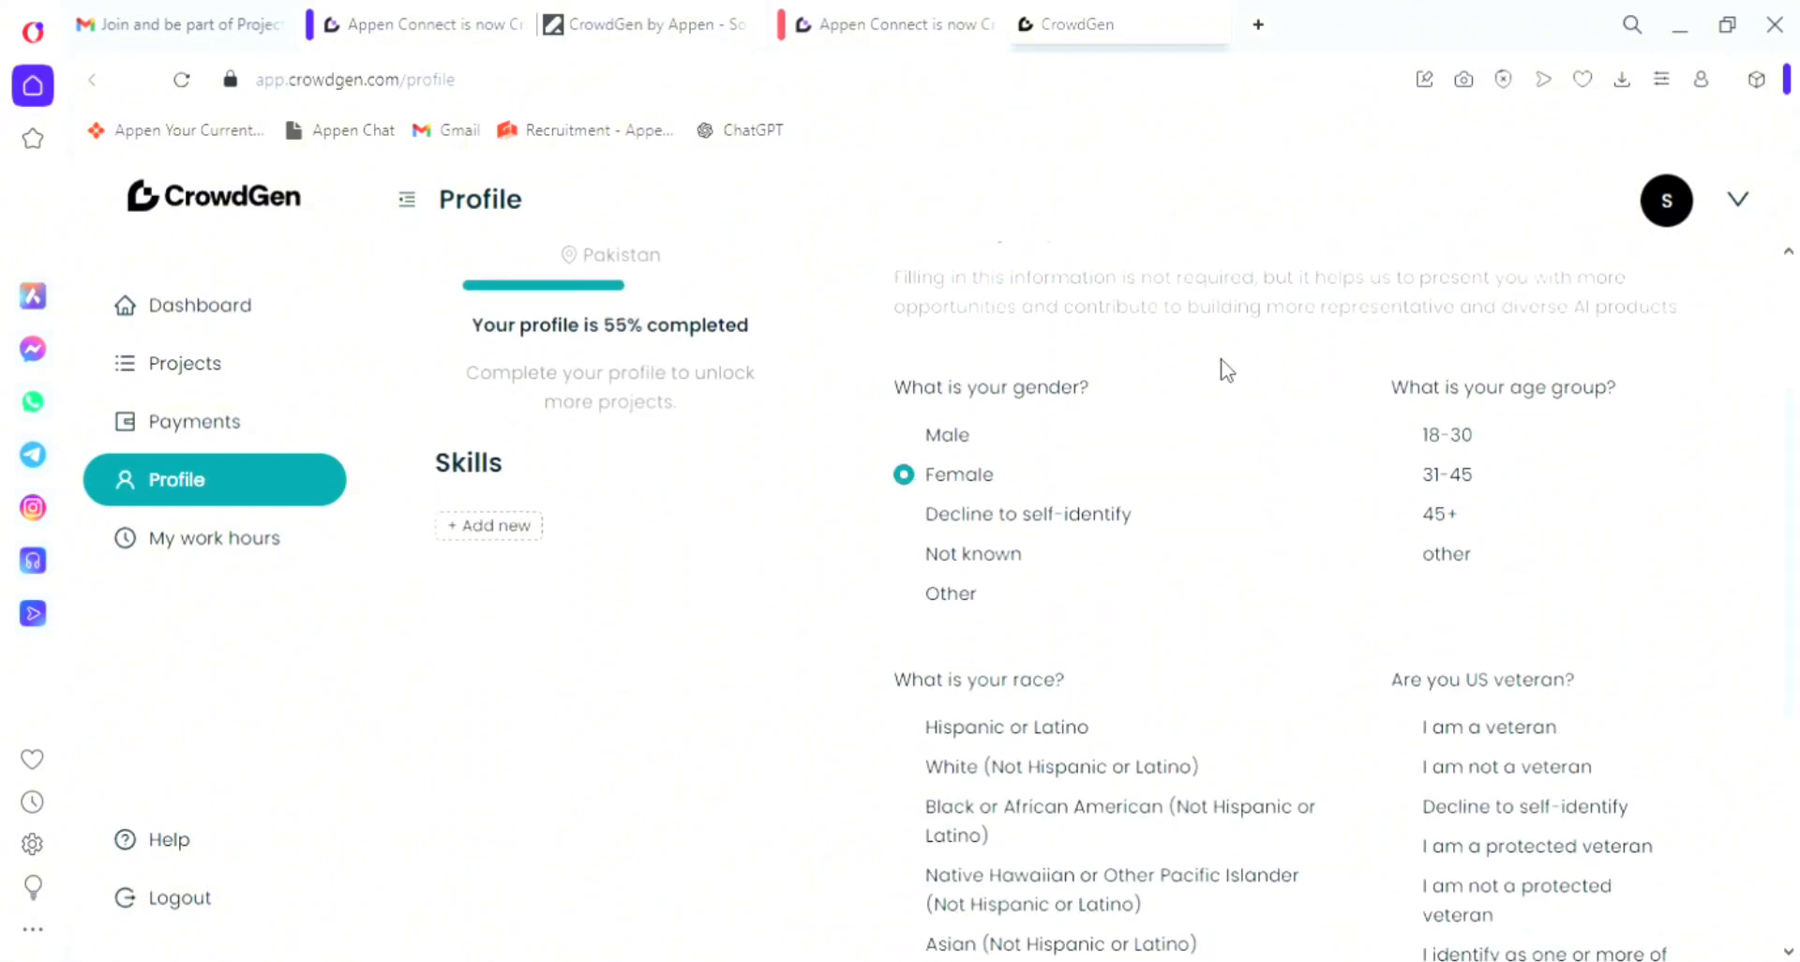
left_click(1419, 441)
scroll(1796, 792, "down", 5)
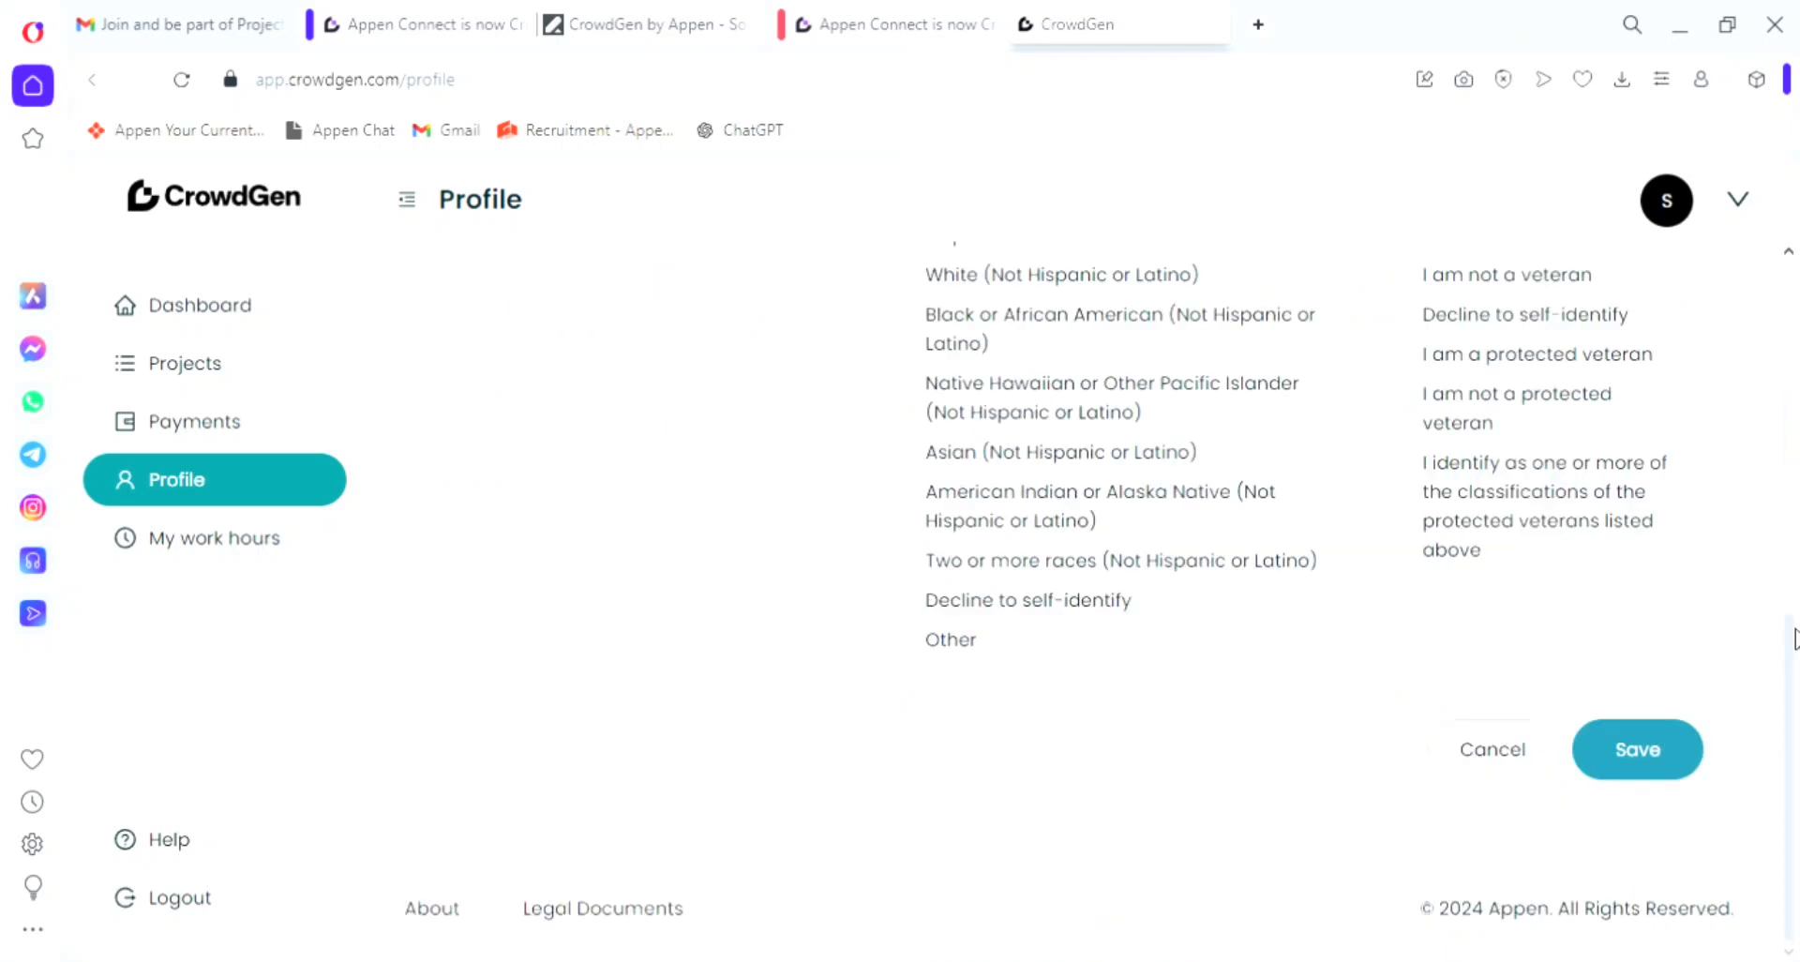
- Answer I am not a veteran, set the race to Asian (Not Hispanic or Latino), and save the demographics
scroll(1794, 637, "up", 1)
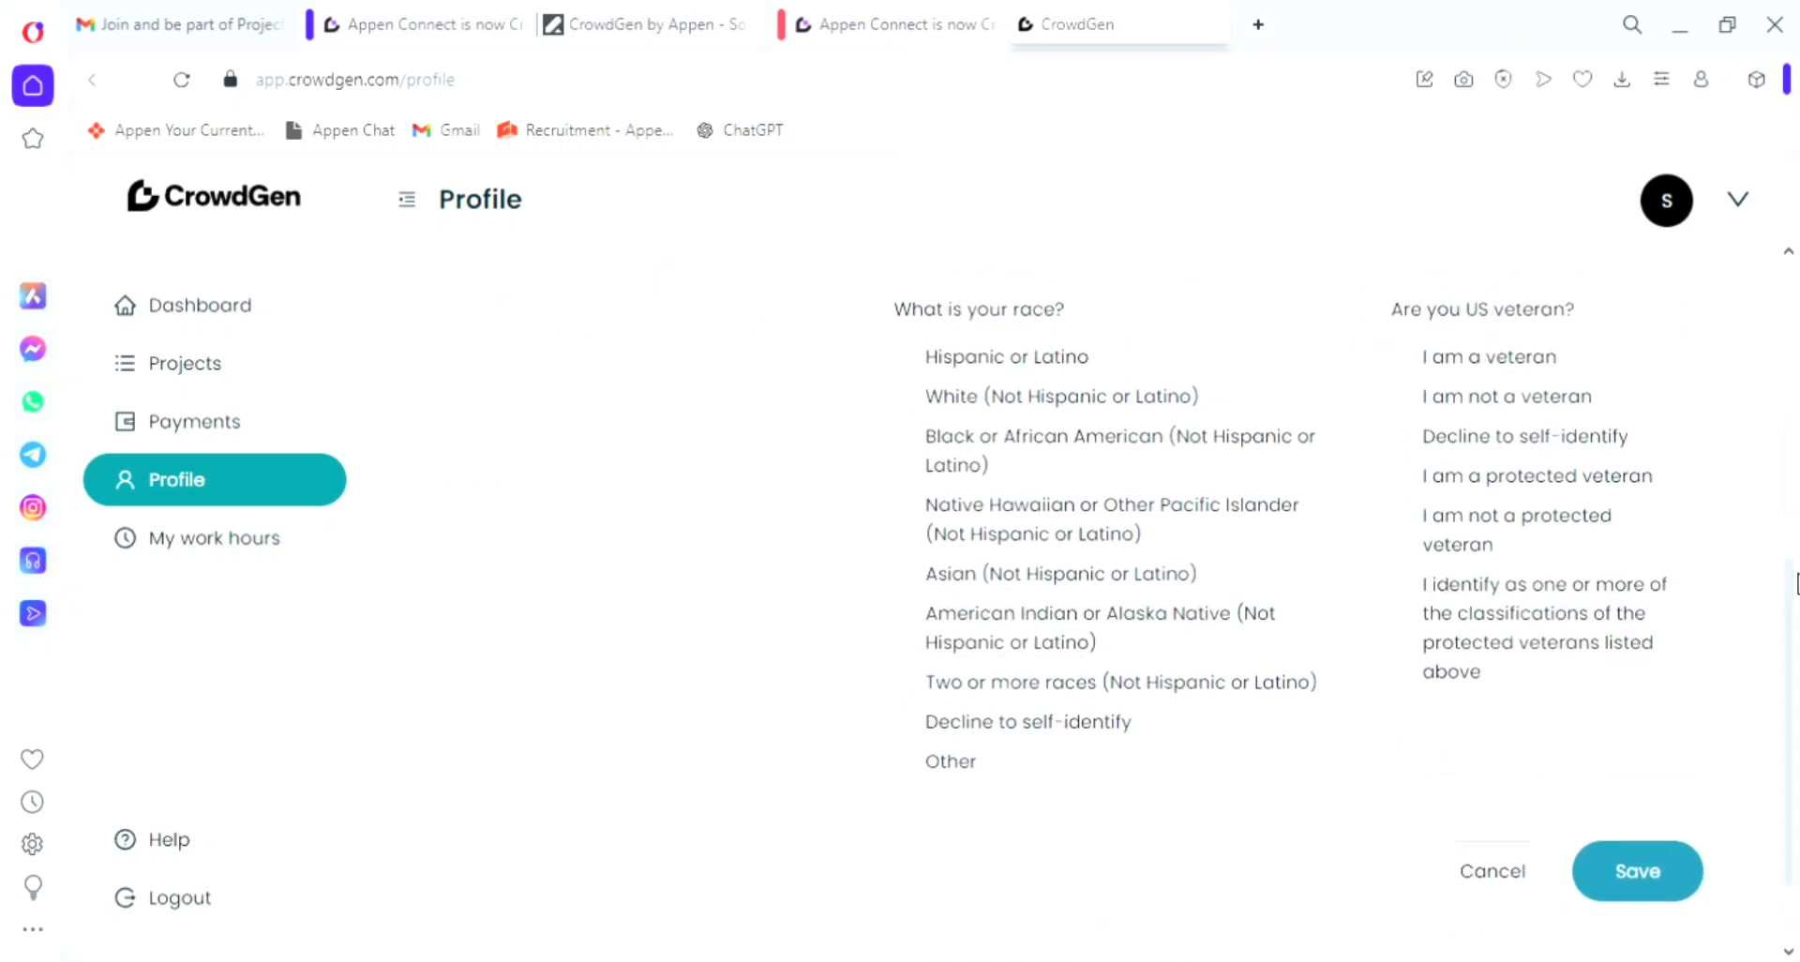
left_click(1401, 396)
left_click(907, 574)
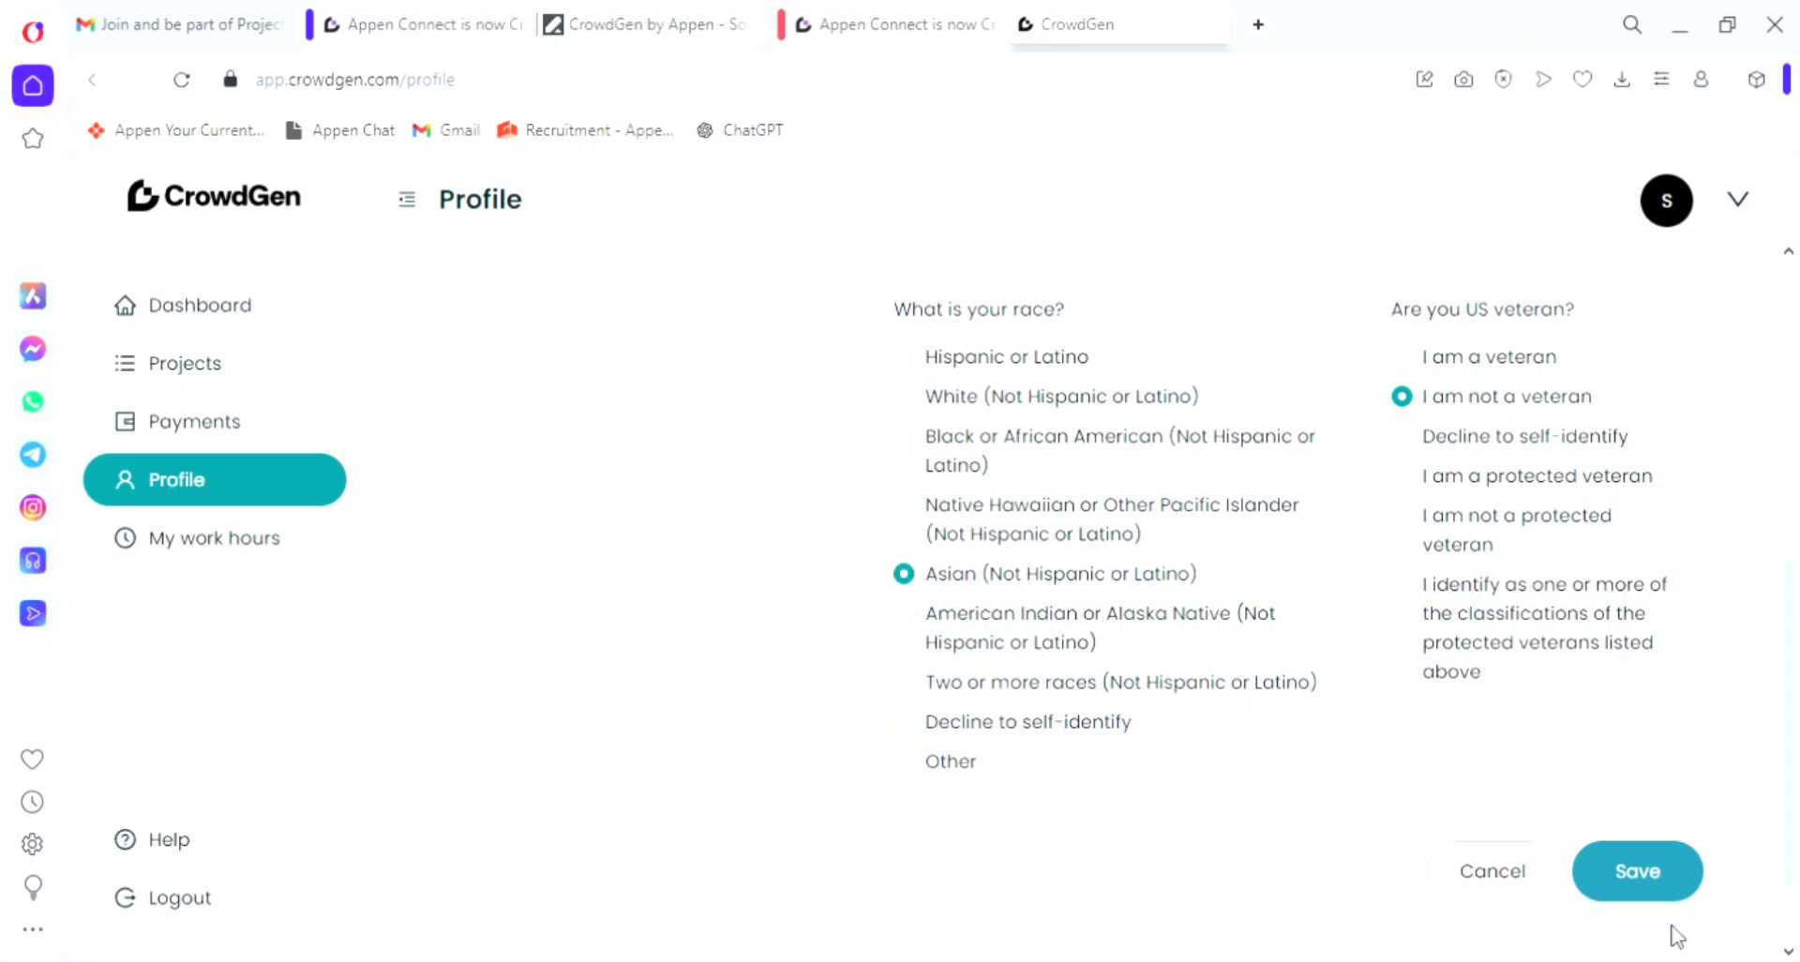
left_click(1656, 889)
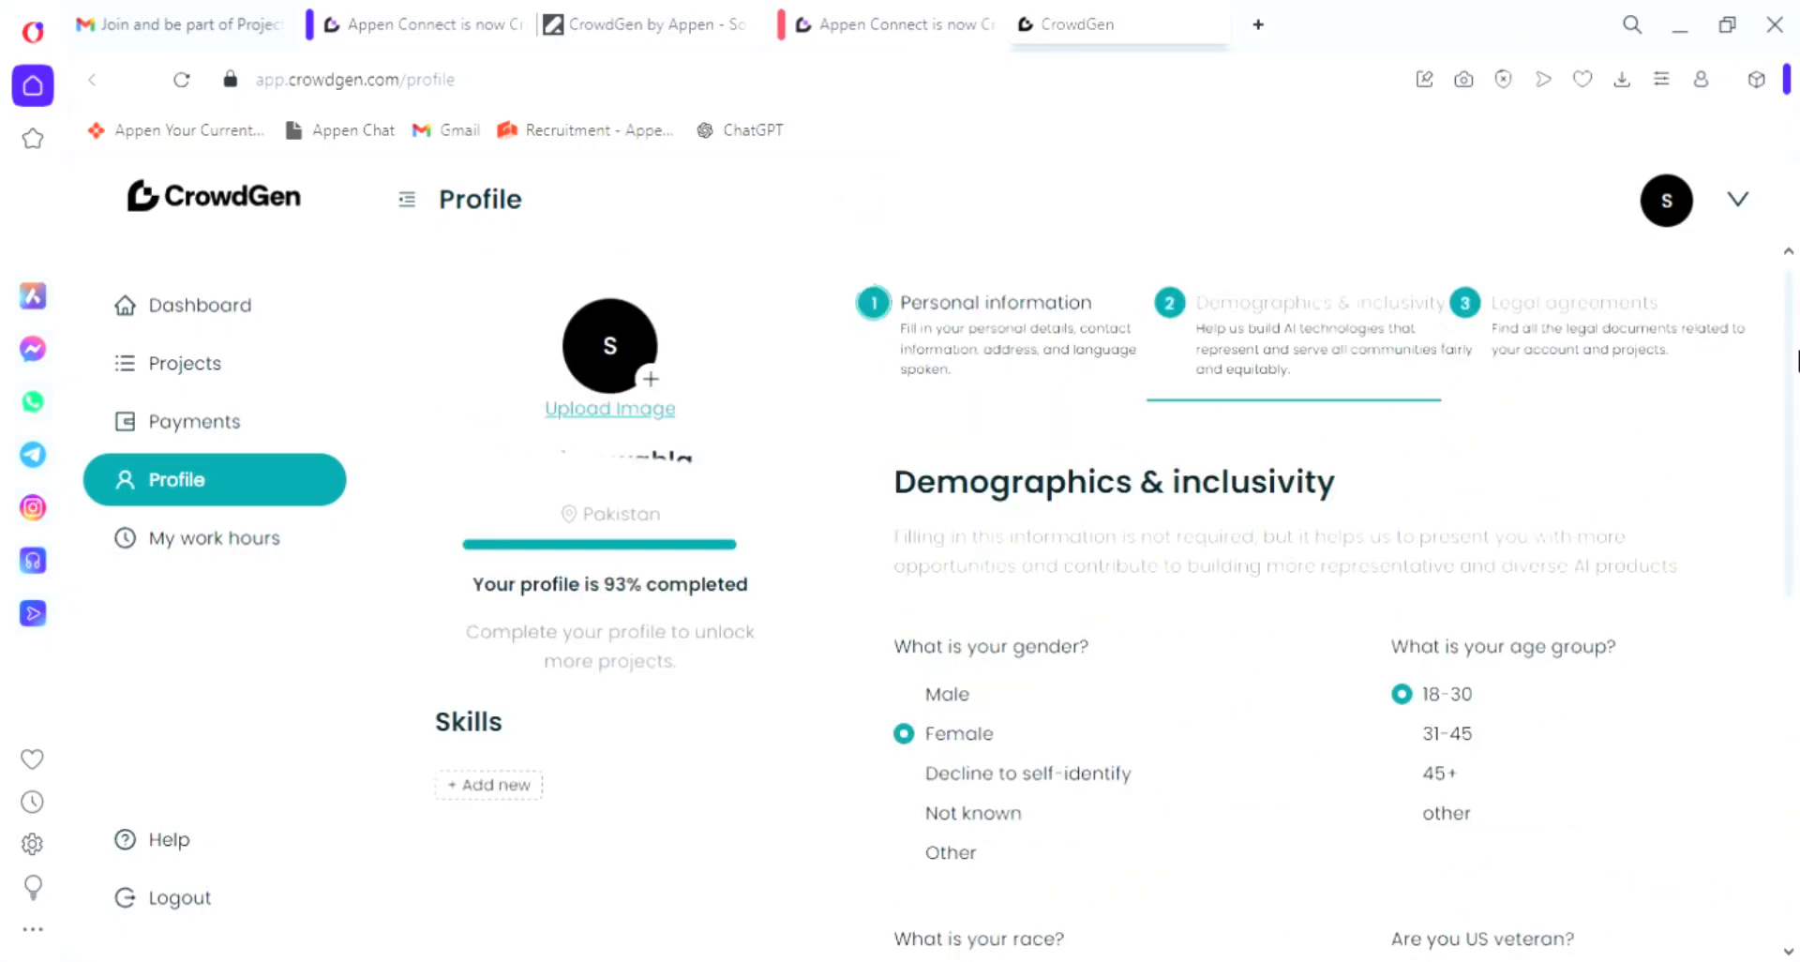
- Review the Master Service Agreement in the profile's legal agreements through to its end
left_click(1564, 328)
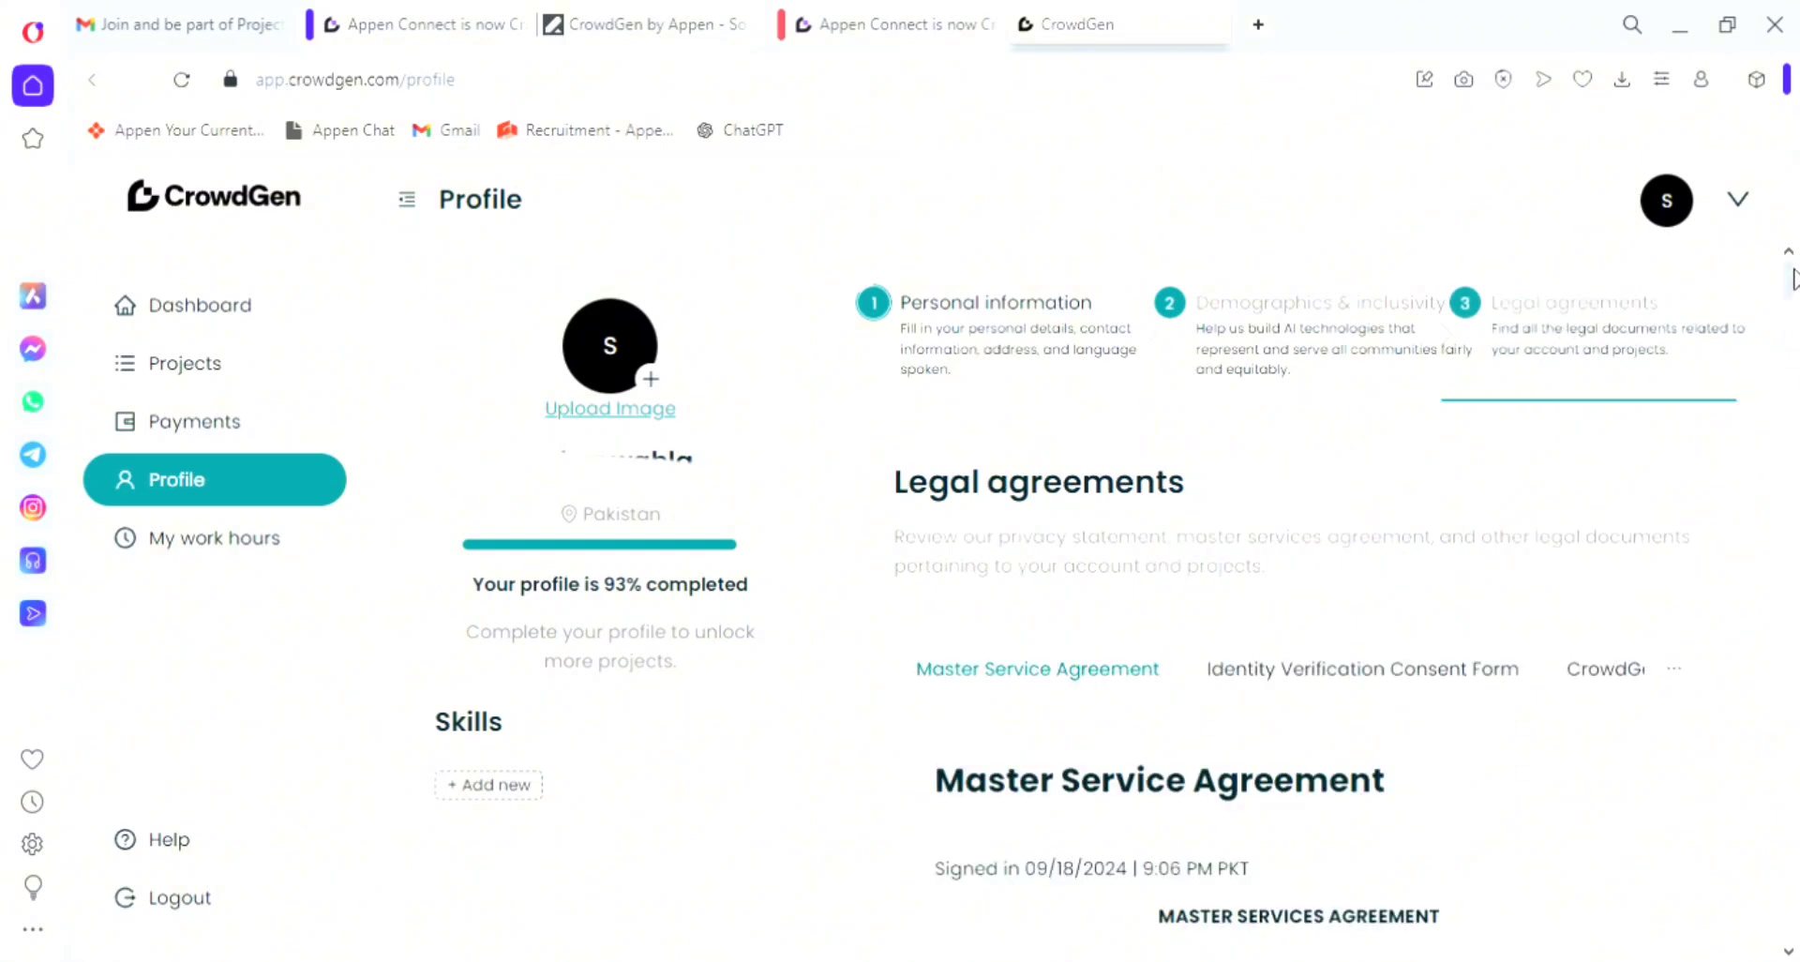
left_click_drag(1793, 281, 1792, 924)
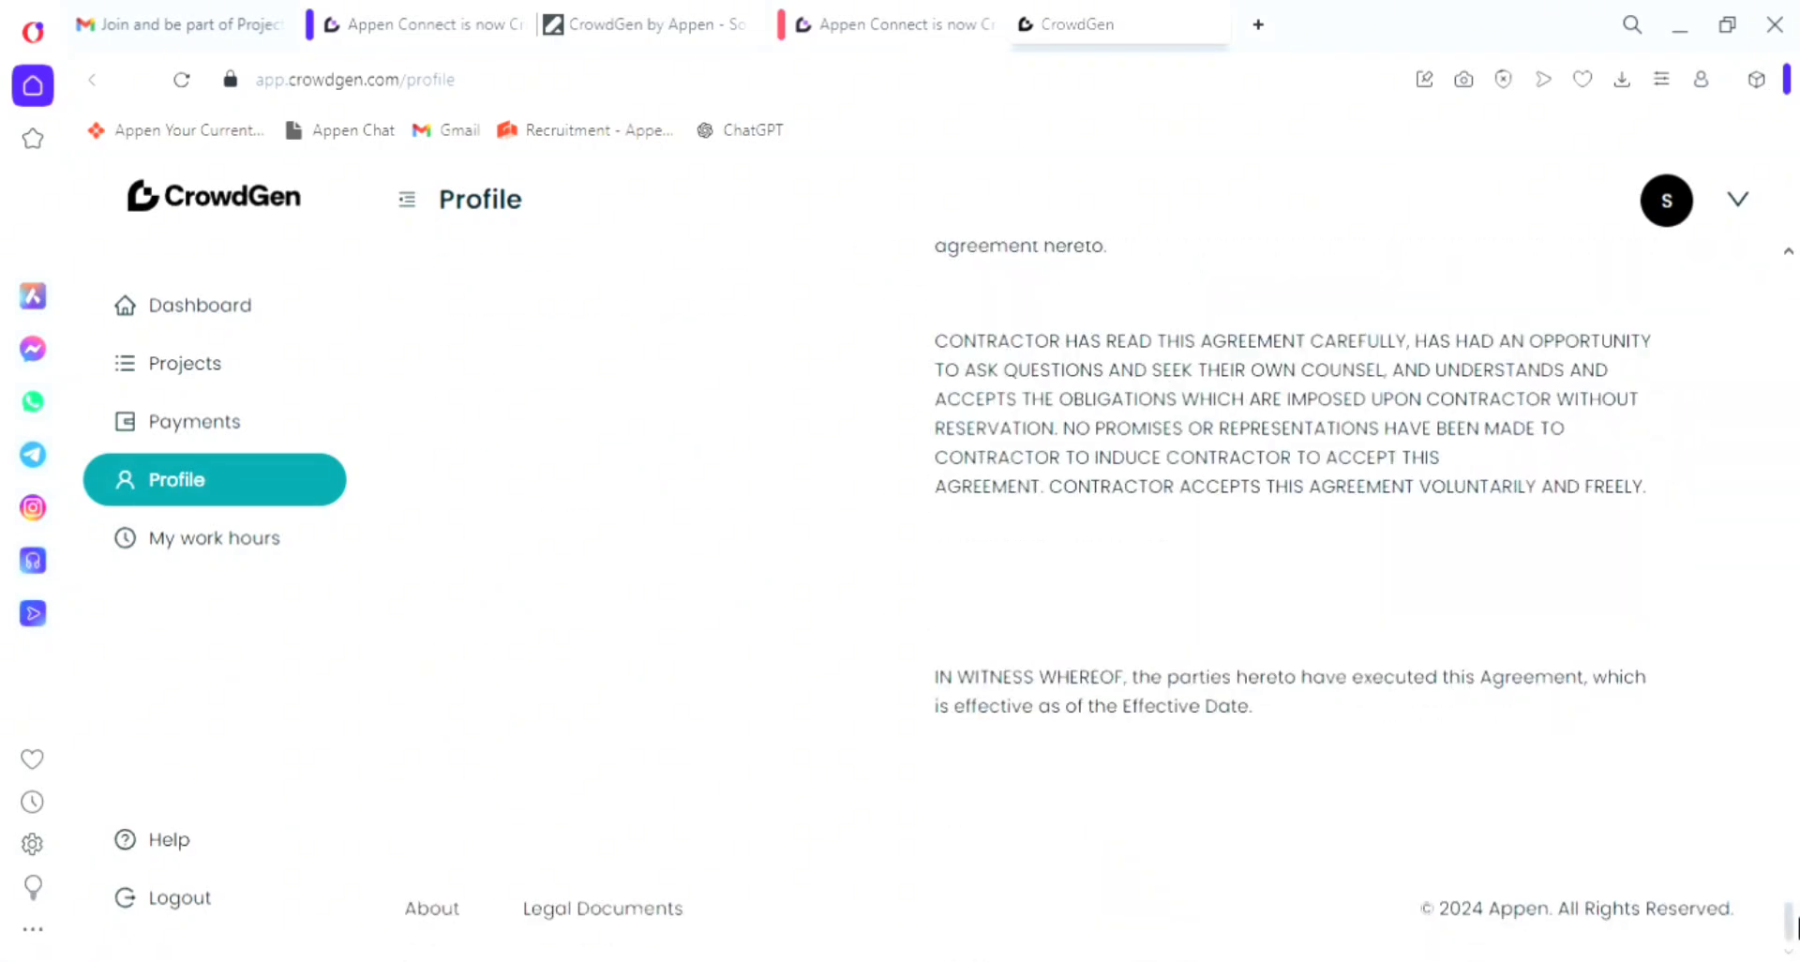
scroll(1740, 679, "up", 20)
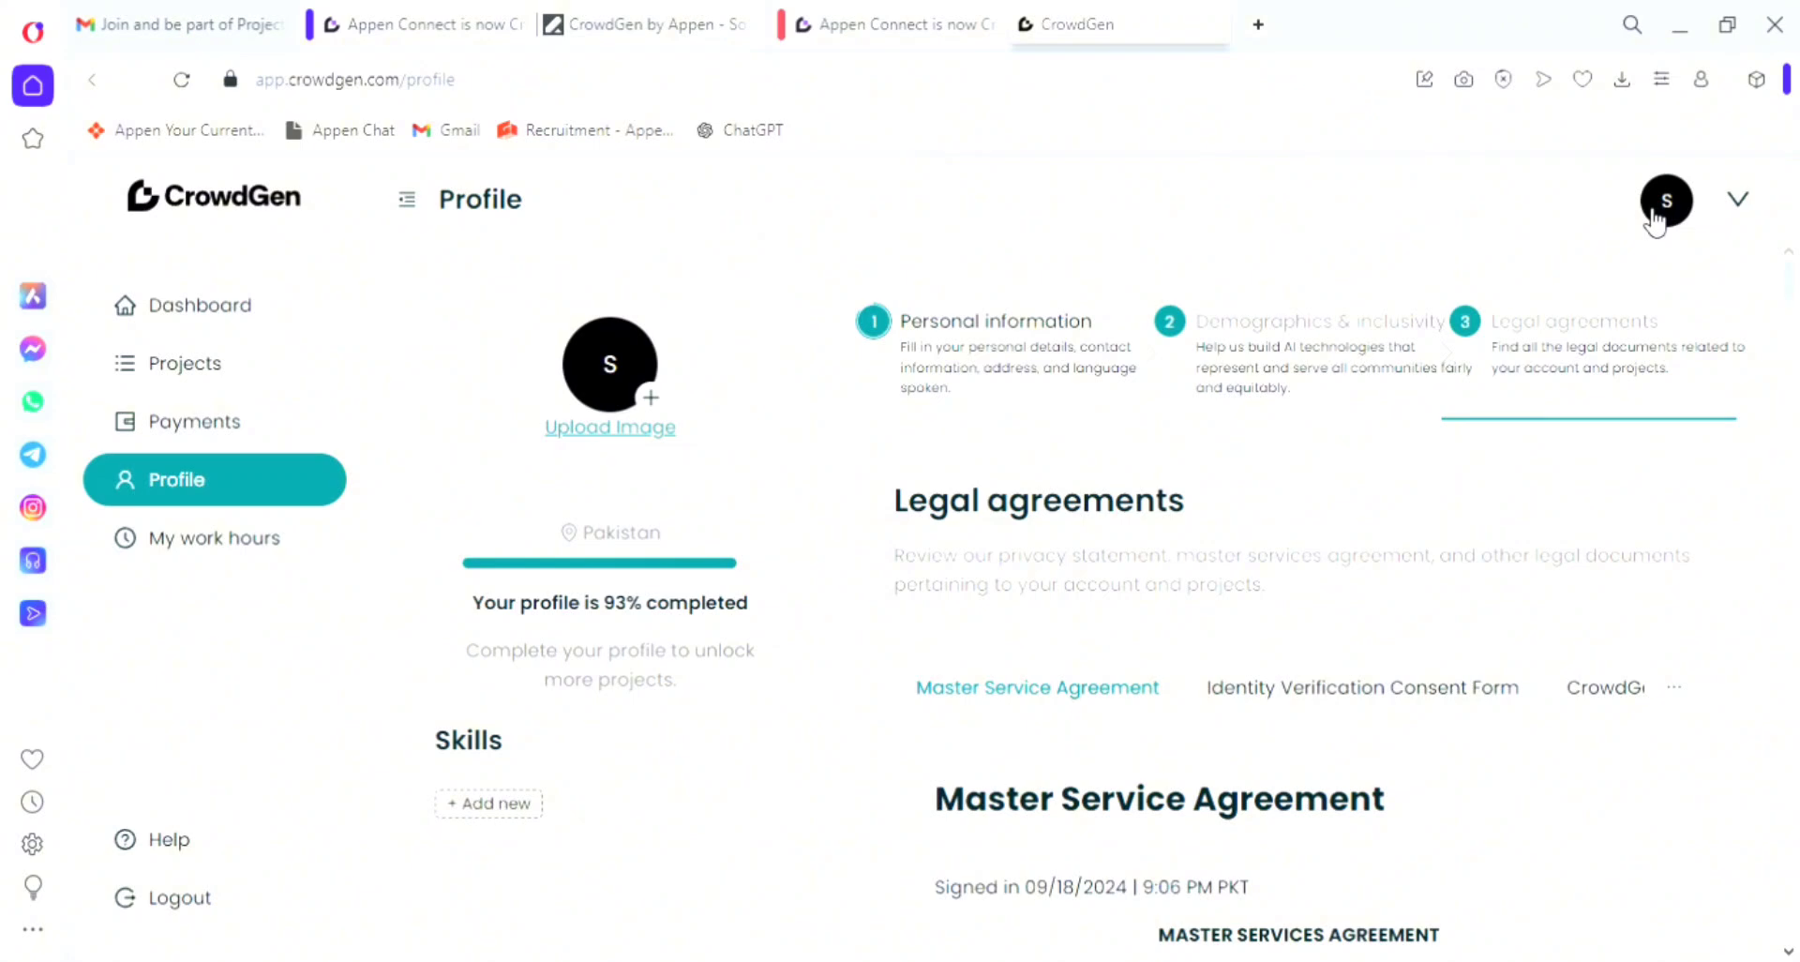
- Open a new skill entry on the profile and search for translati
left_click(489, 803)
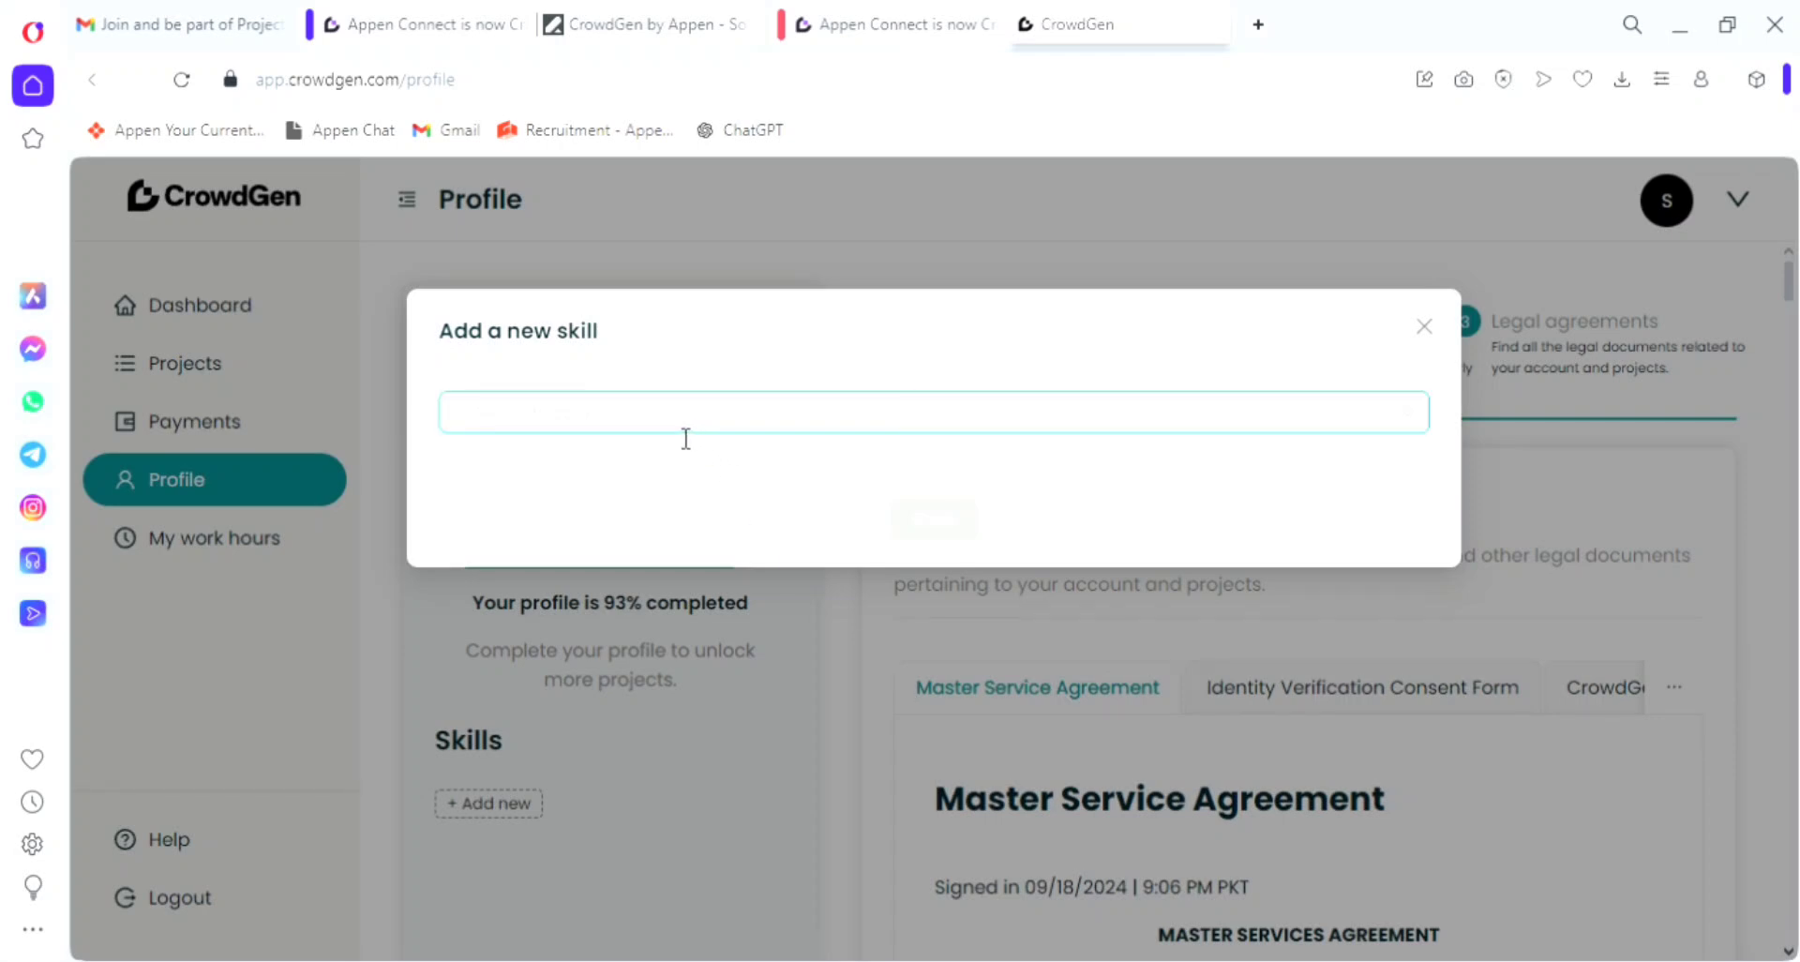
left_click(685, 438)
type("trans")
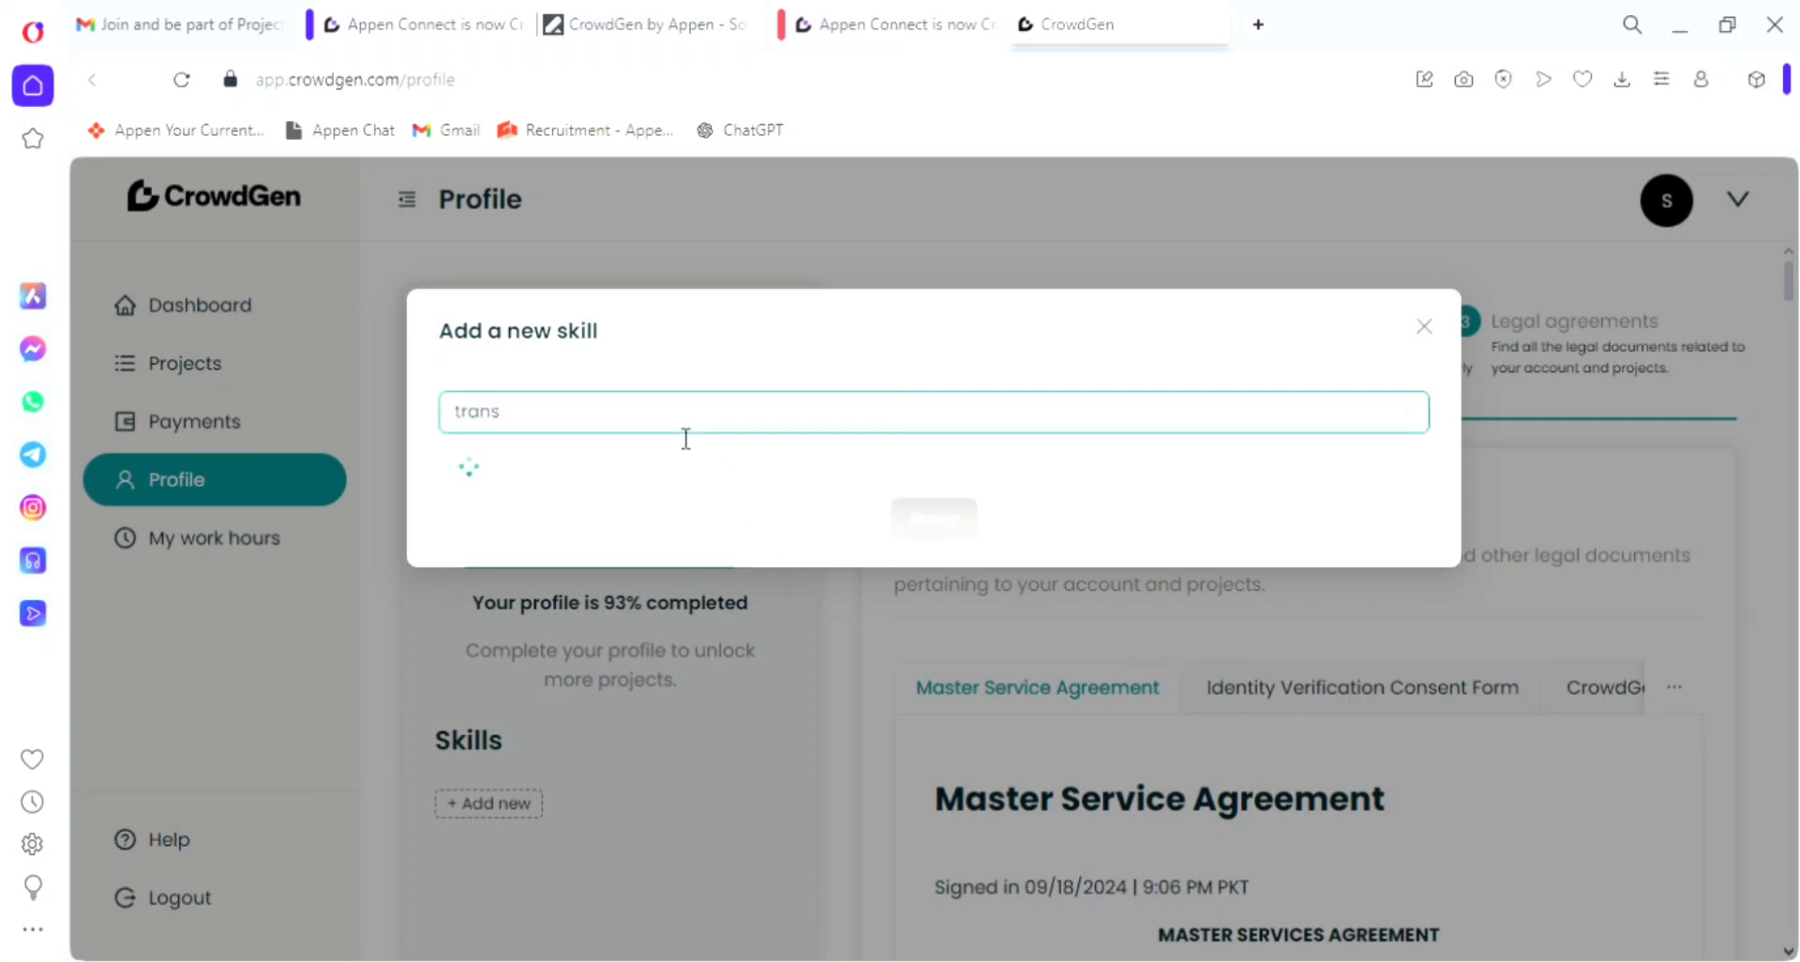
type("lati")
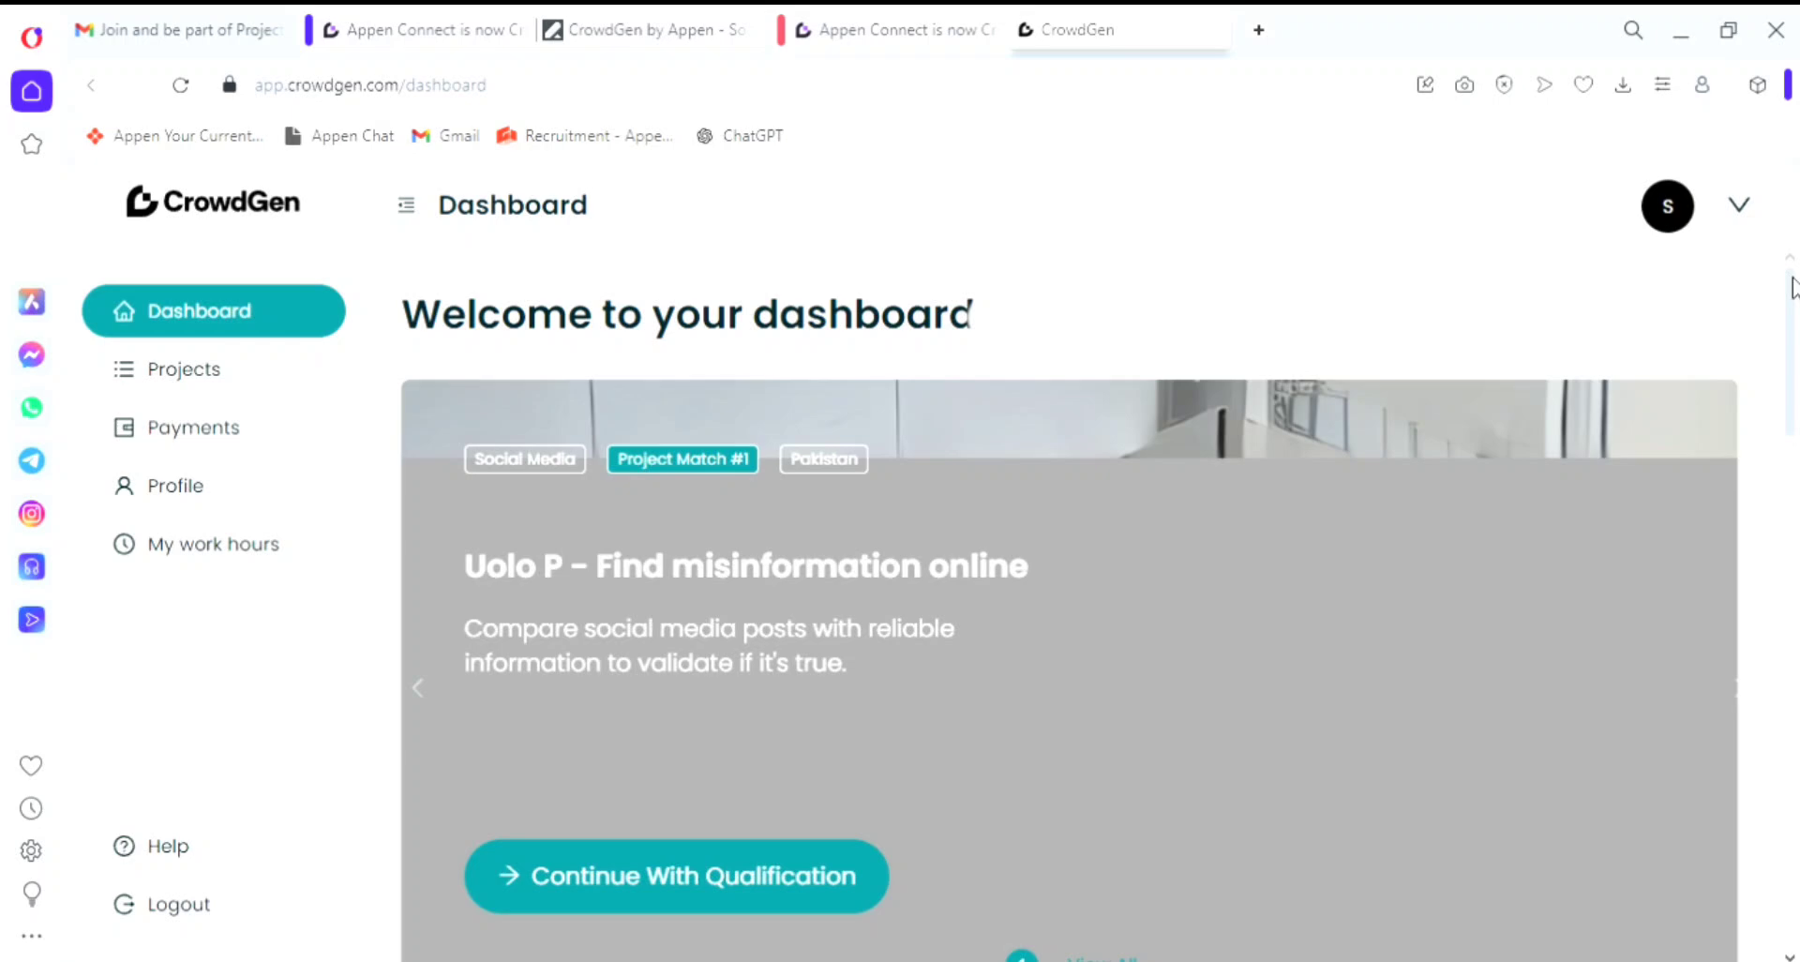
- Open the availability and work hours update page from the dashboard's card
left_click_drag(1793, 286, 1793, 416)
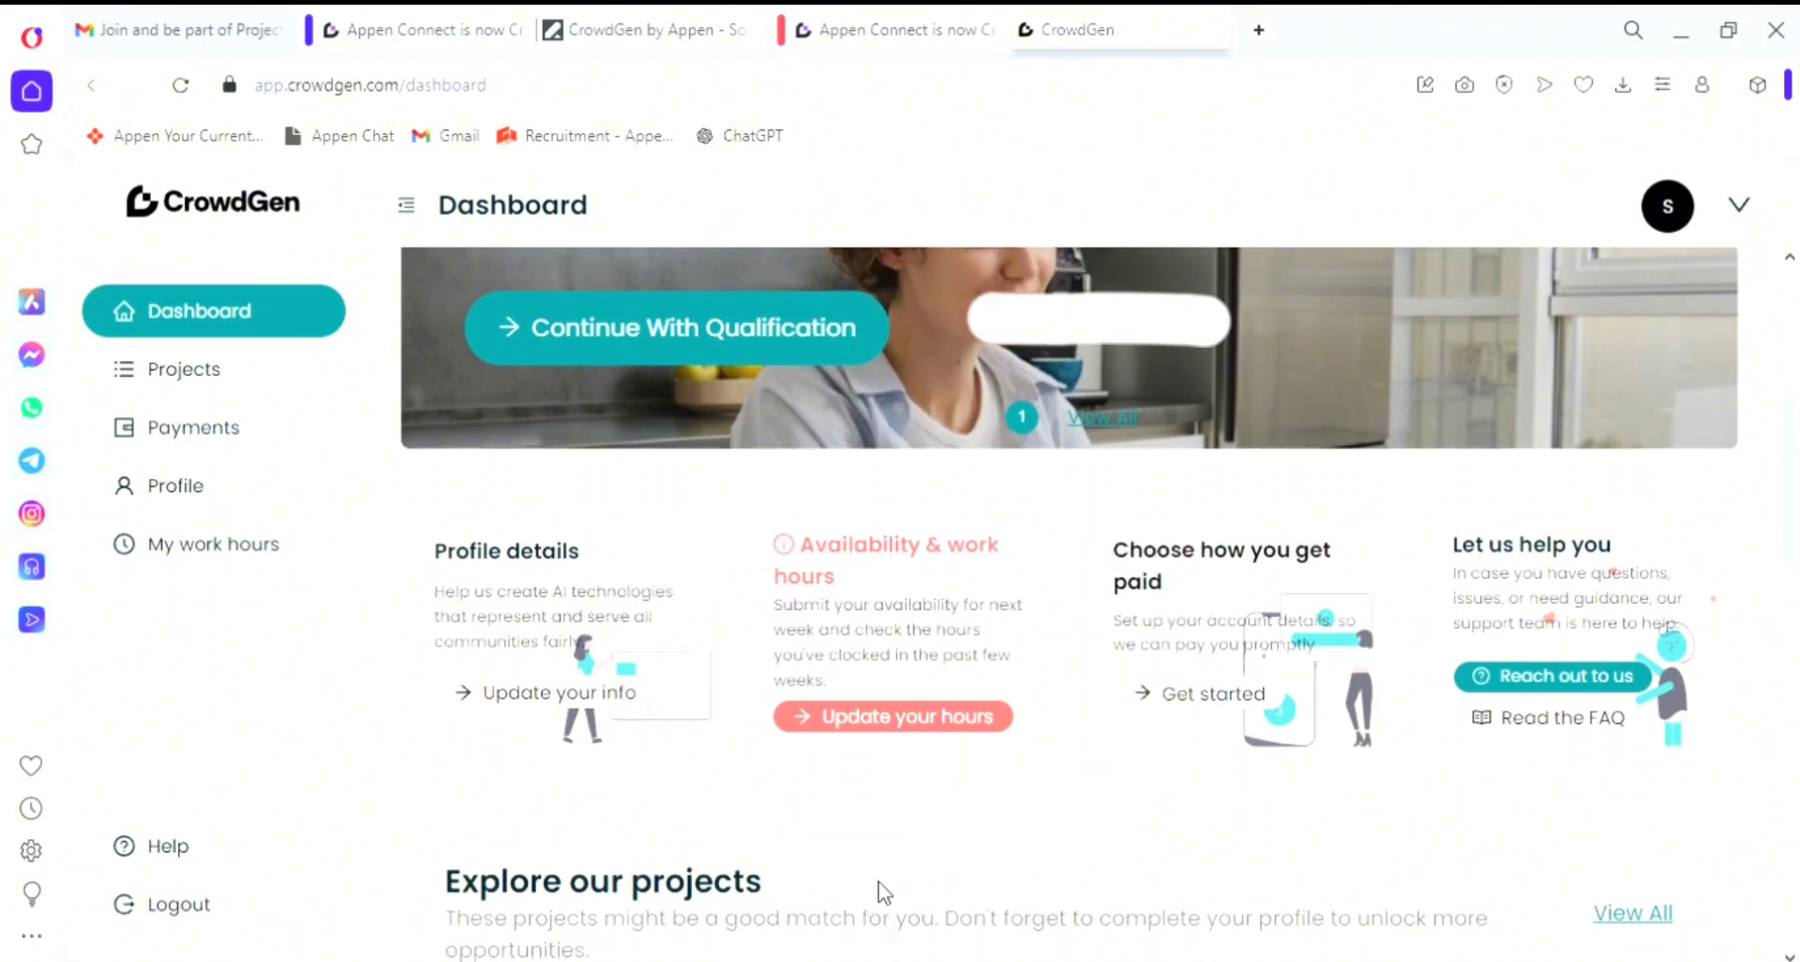
left_click(918, 736)
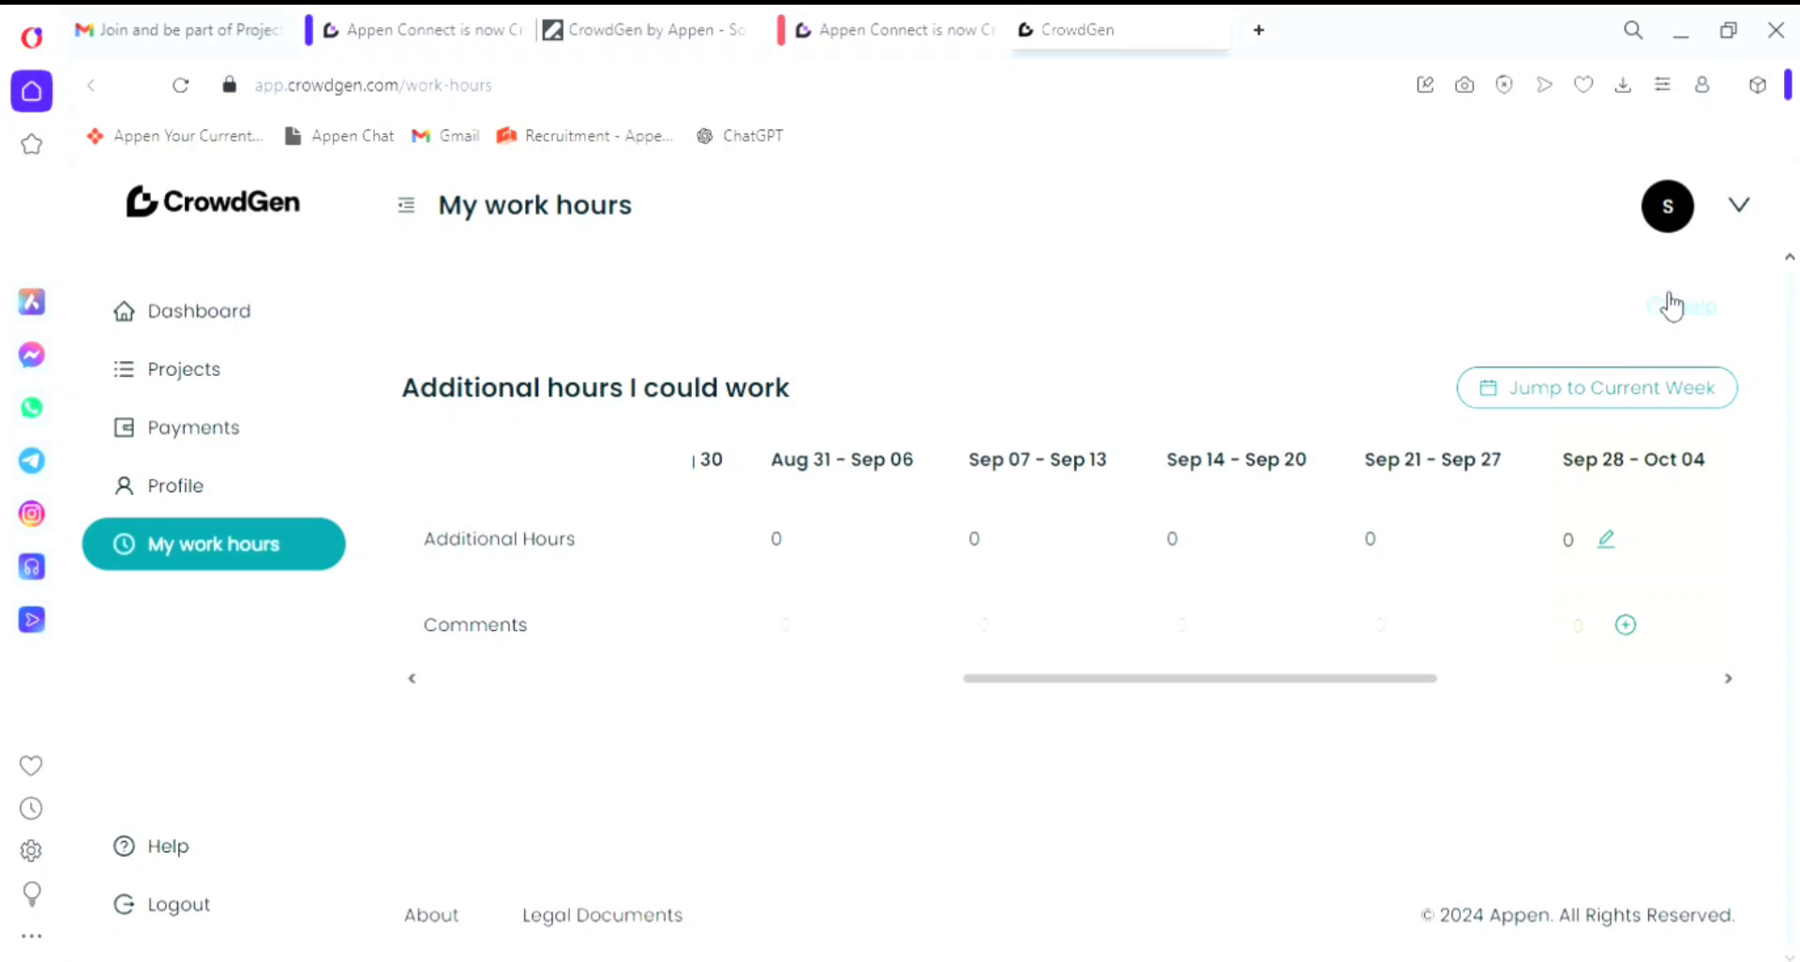
- View the profile settings and read the account deletion information in the account settings
left_click(1742, 208)
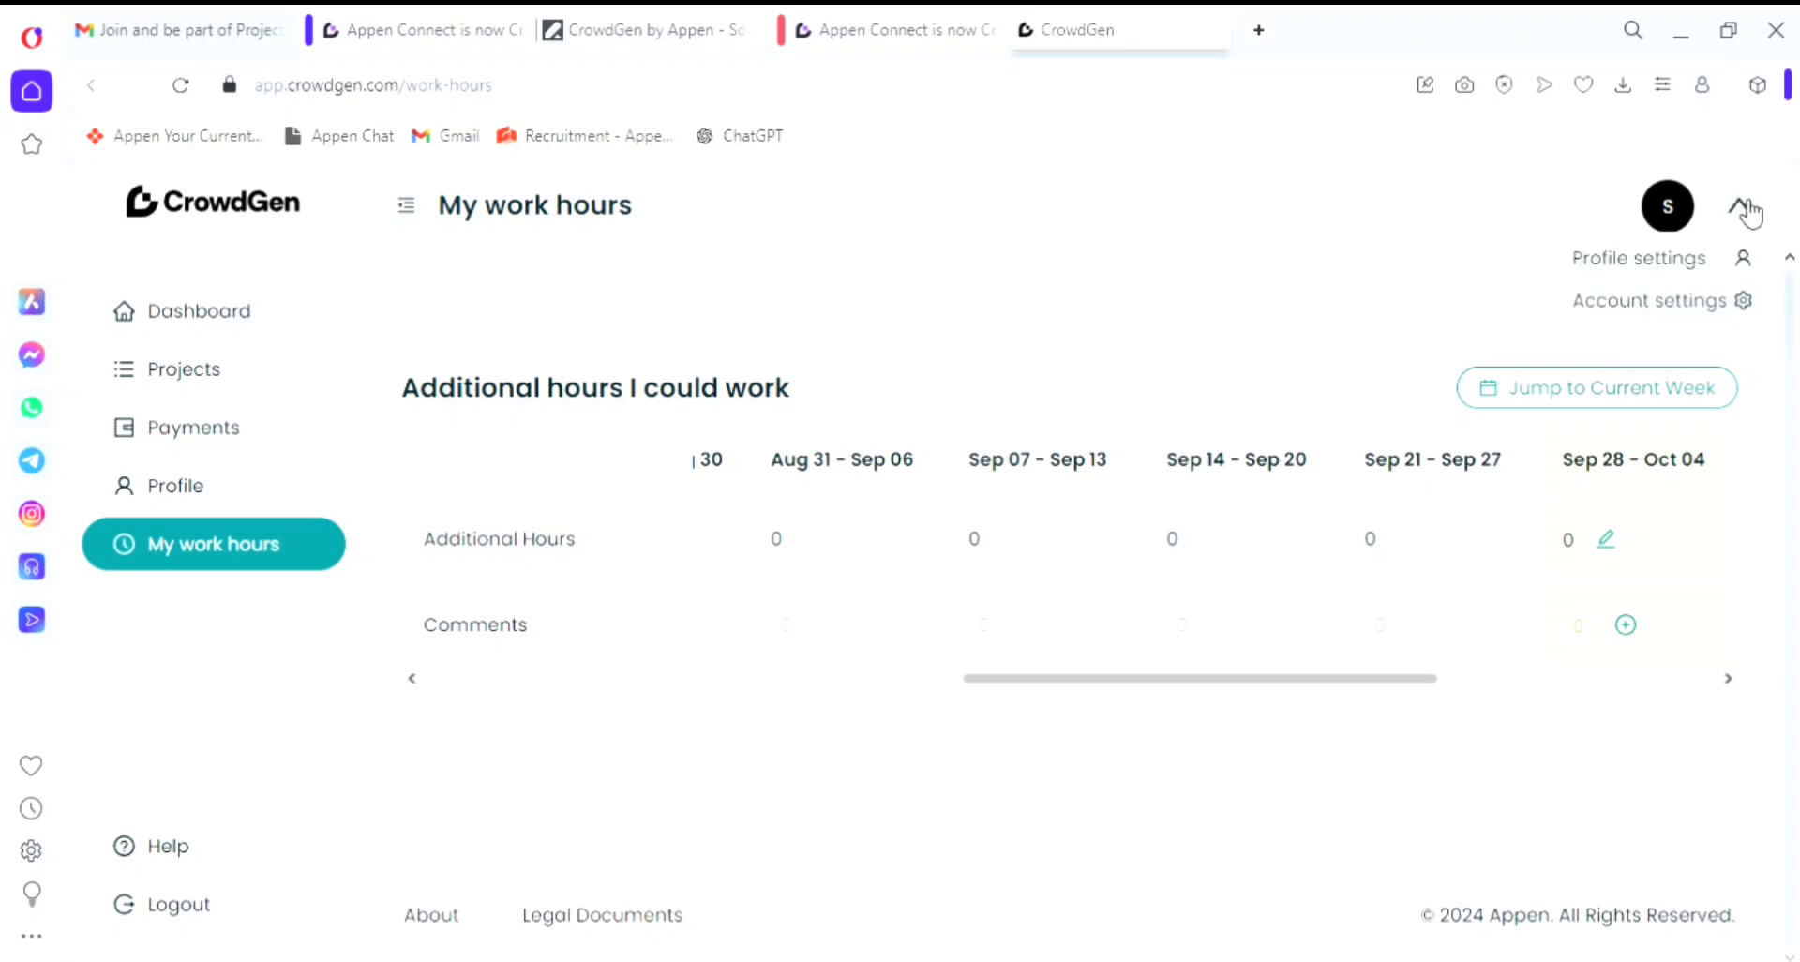
left_click(1694, 269)
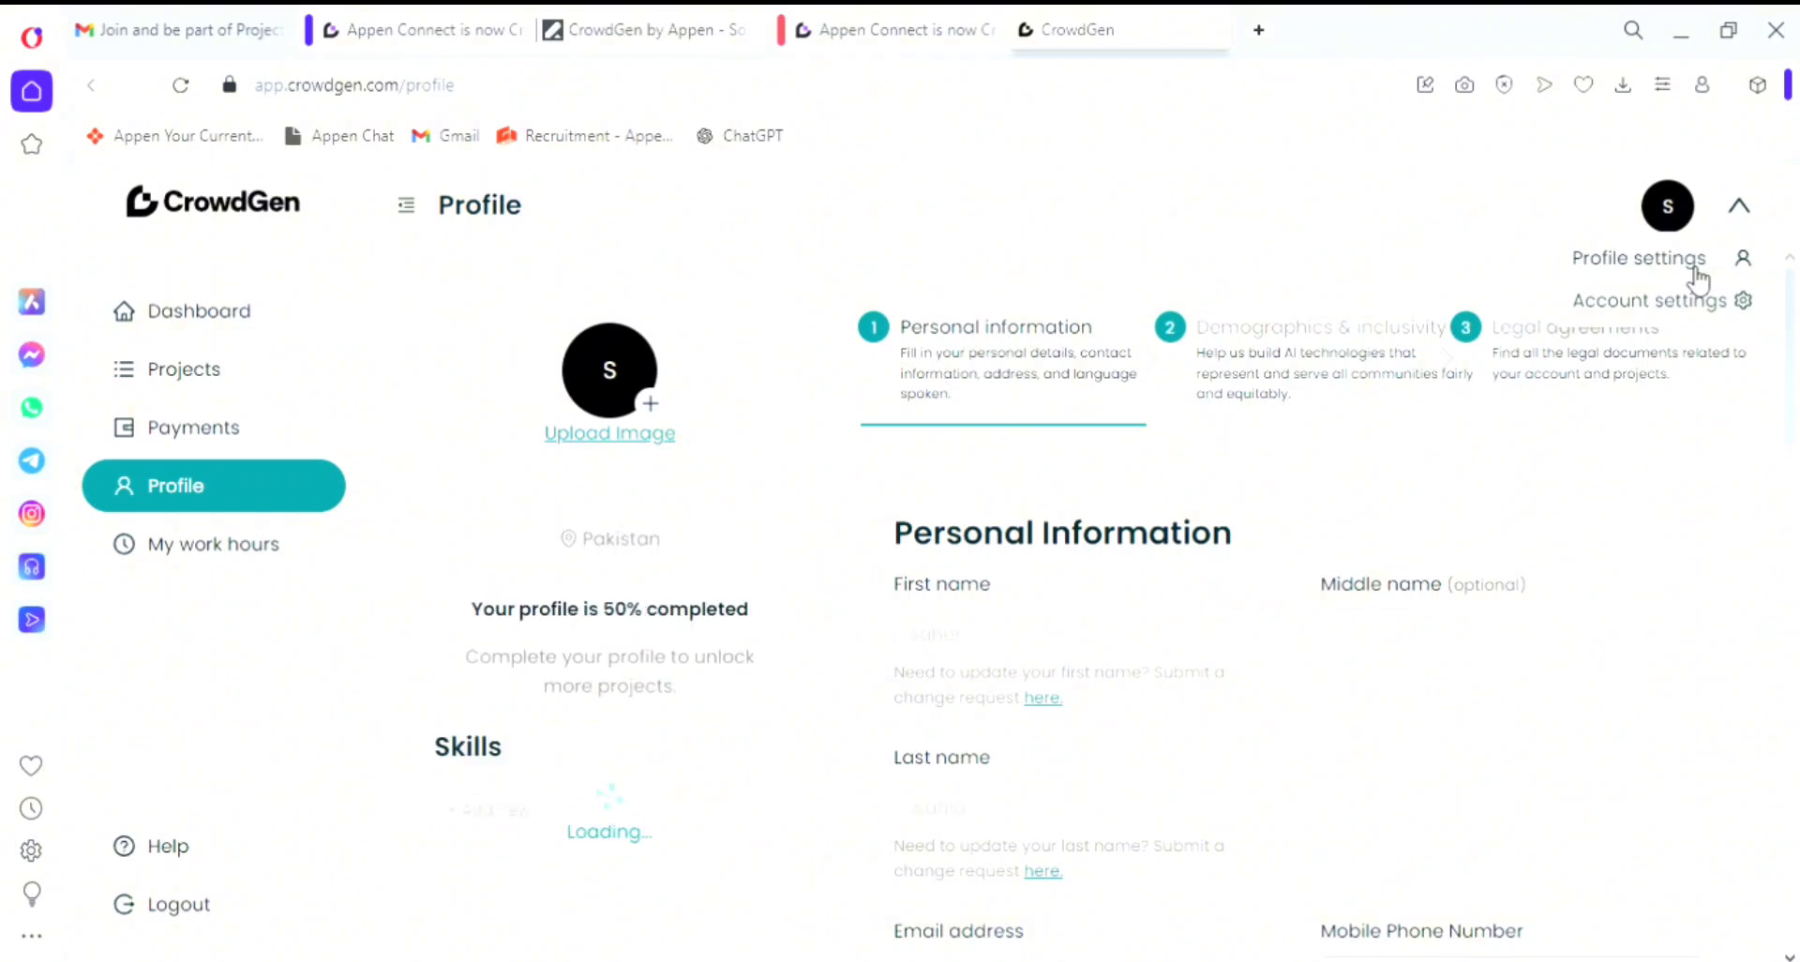
left_click(1677, 317)
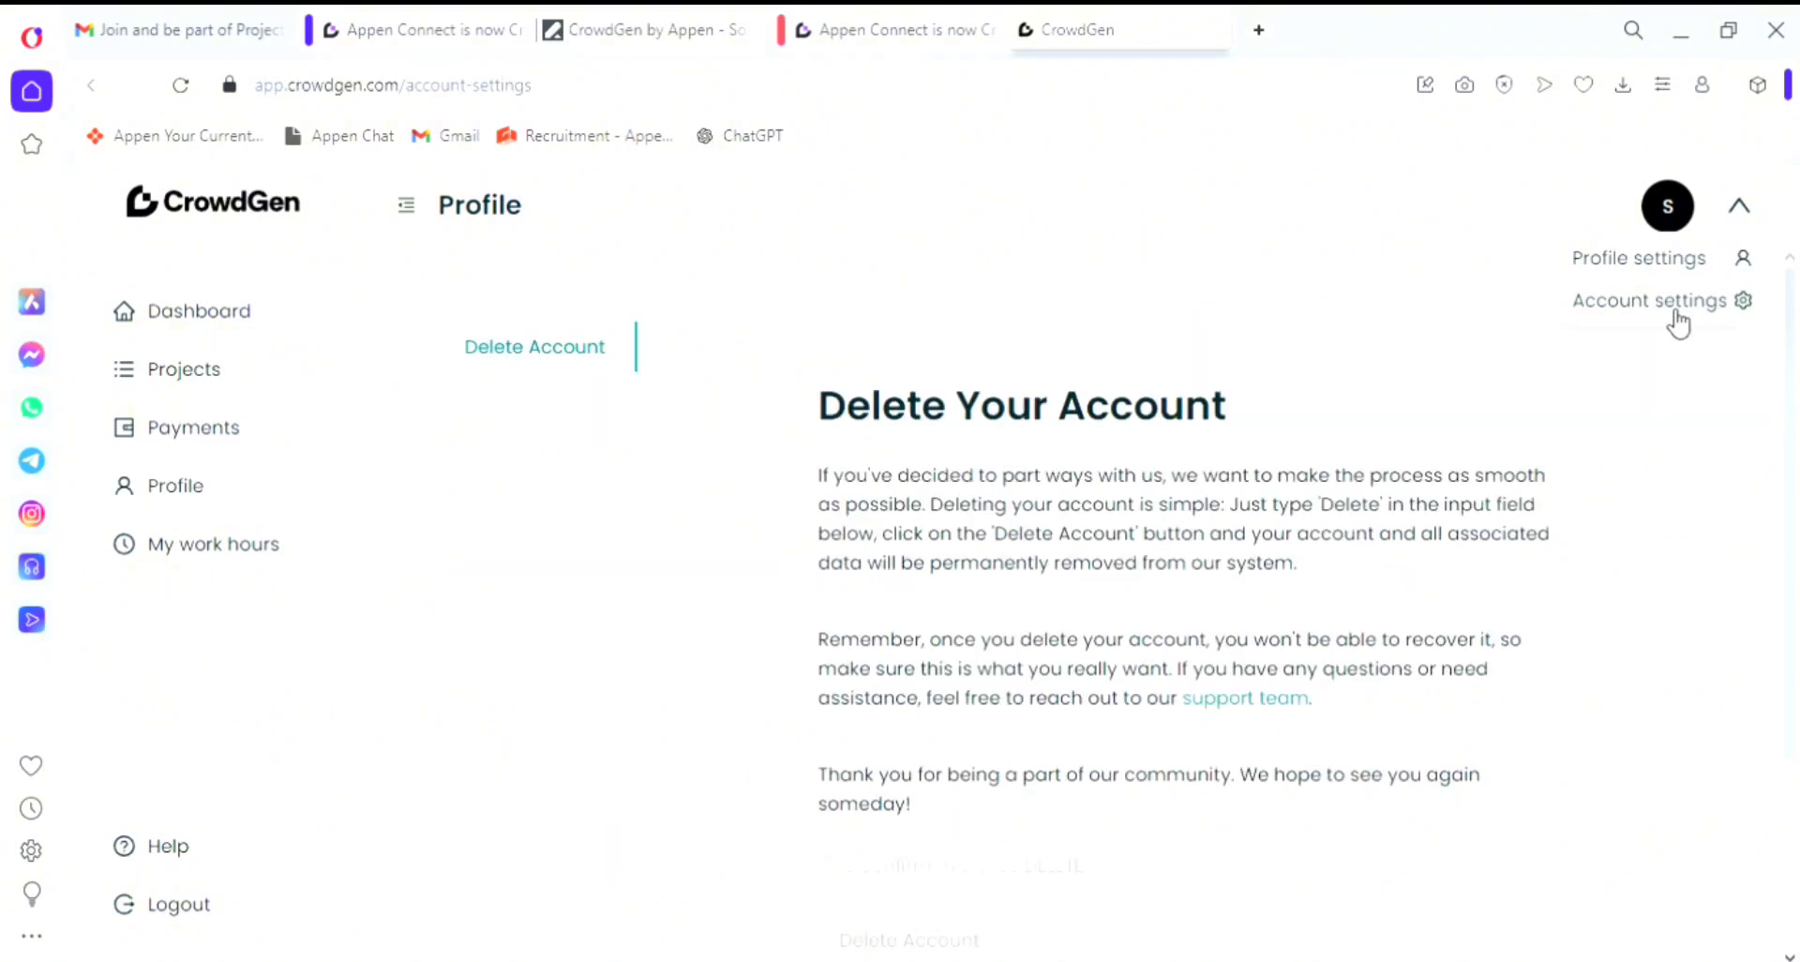
left_click(1650, 504)
scroll(1655, 503, "down", 3)
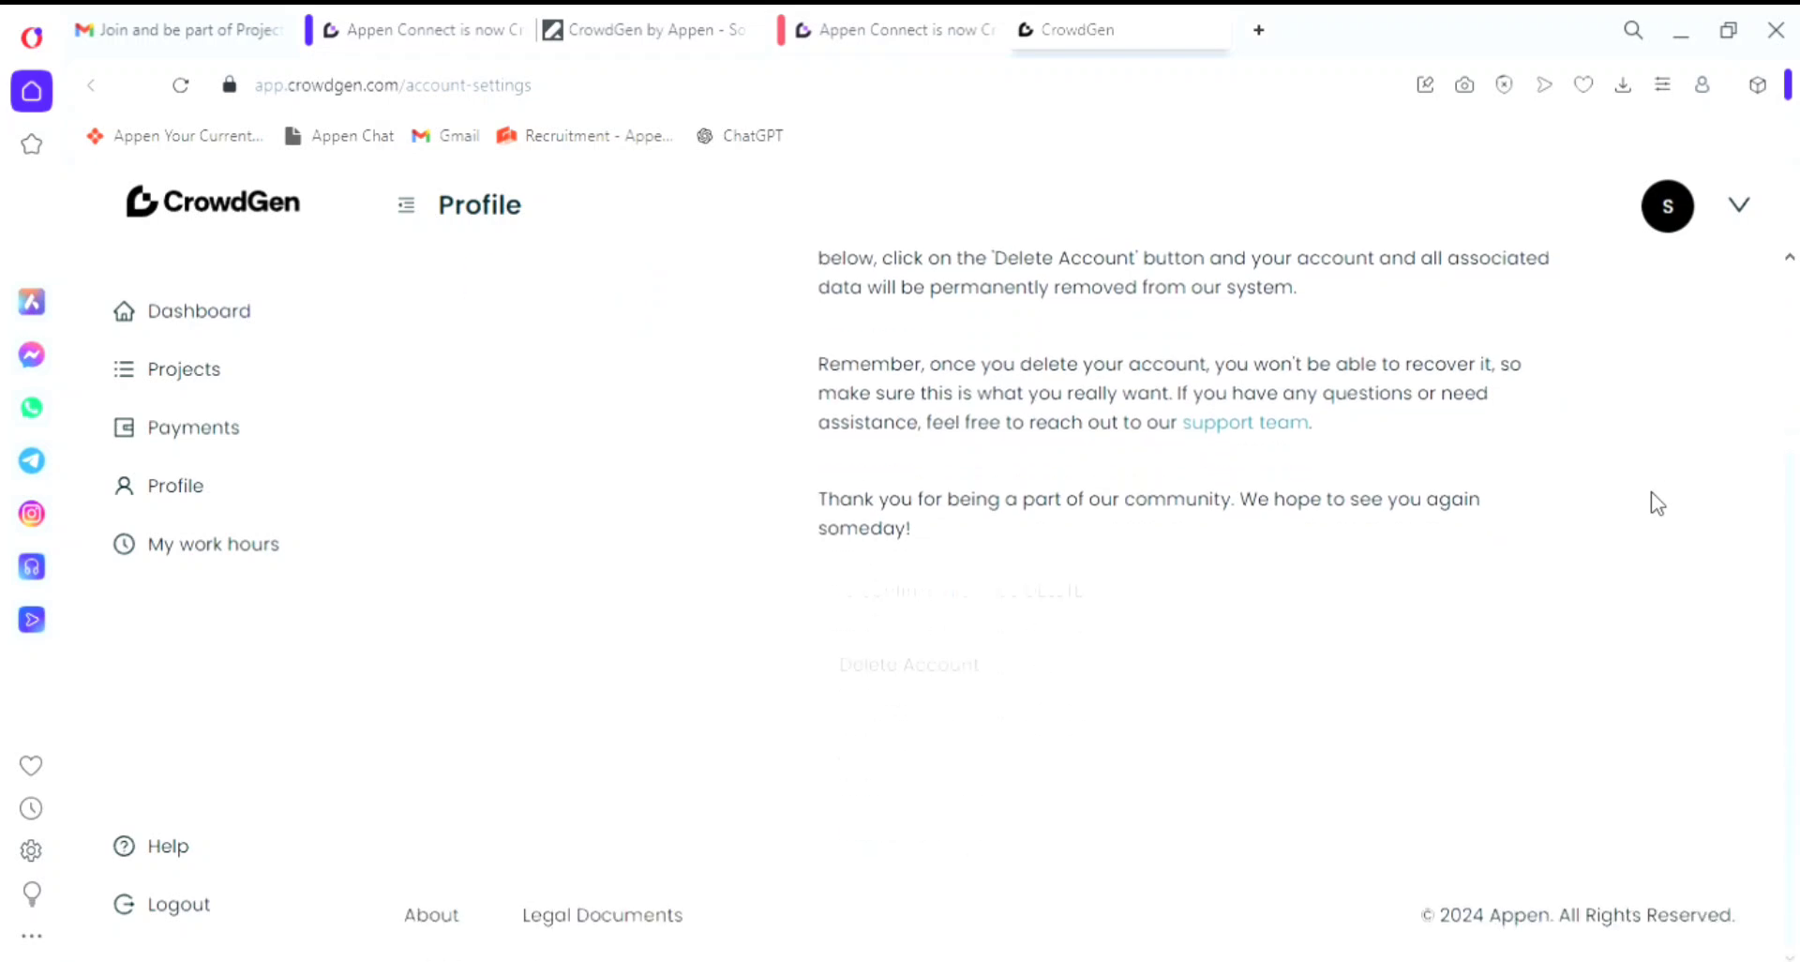
scroll(1655, 504, "up", 3)
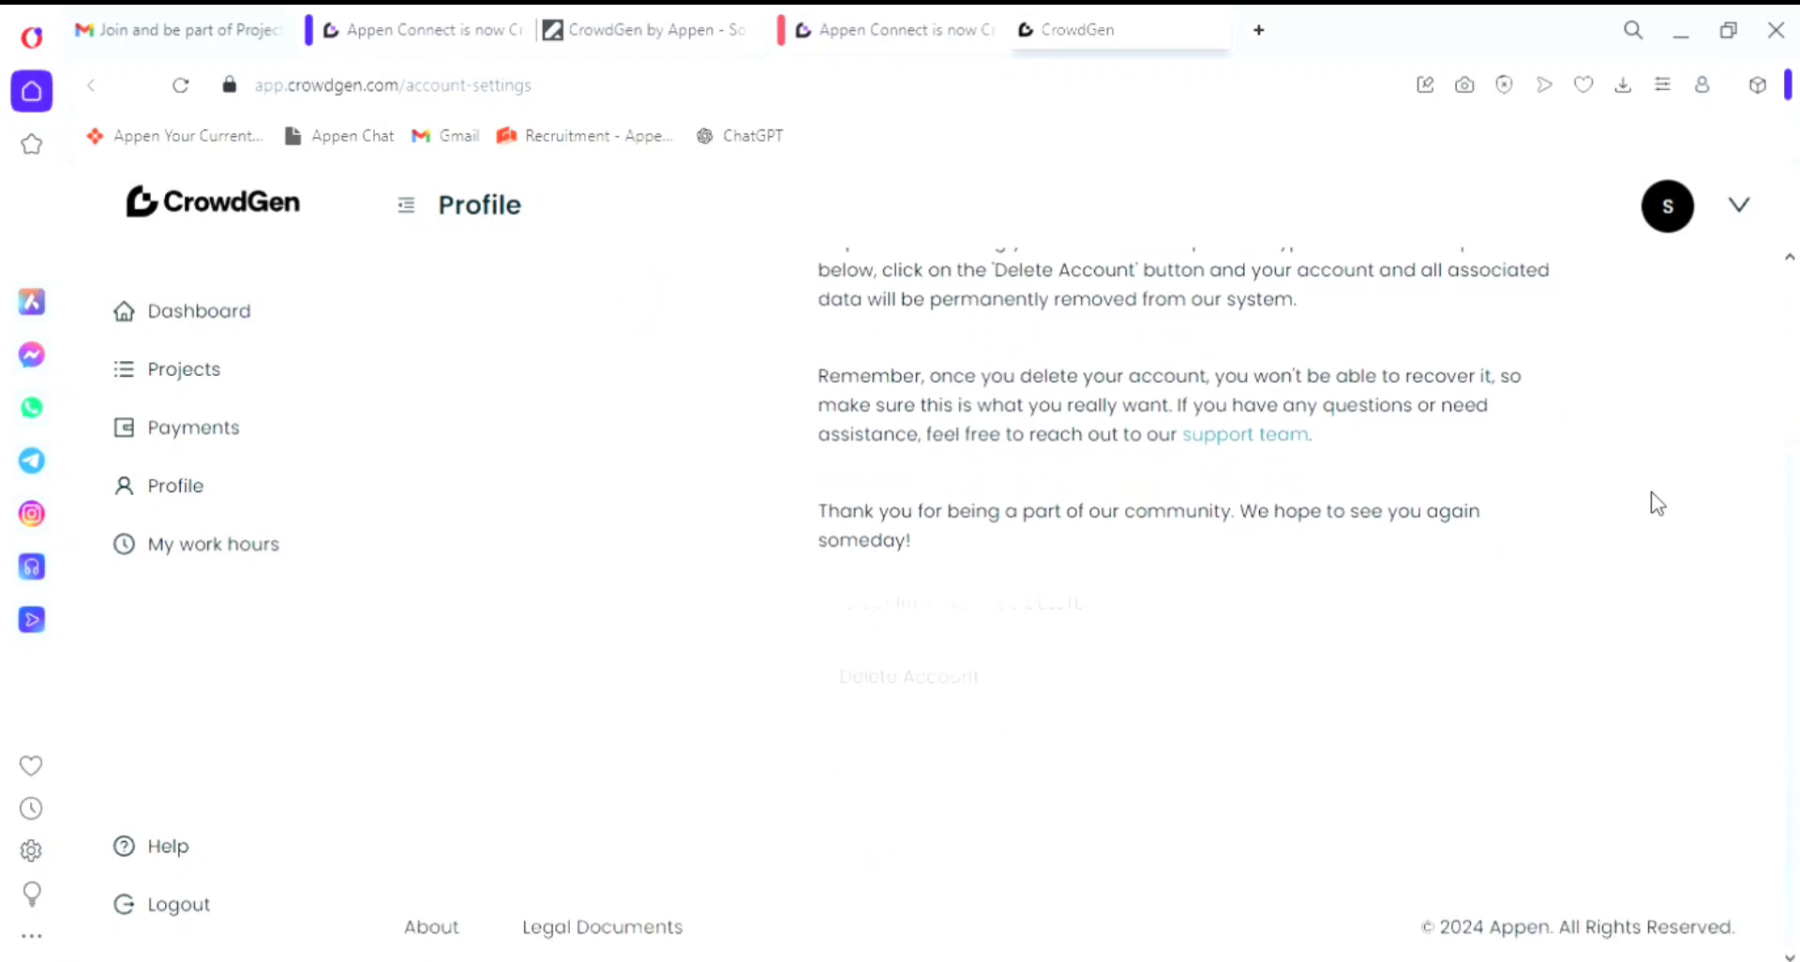
- Review the available projects and quick tasks, and show the projects in the qualification process
left_click(315, 390)
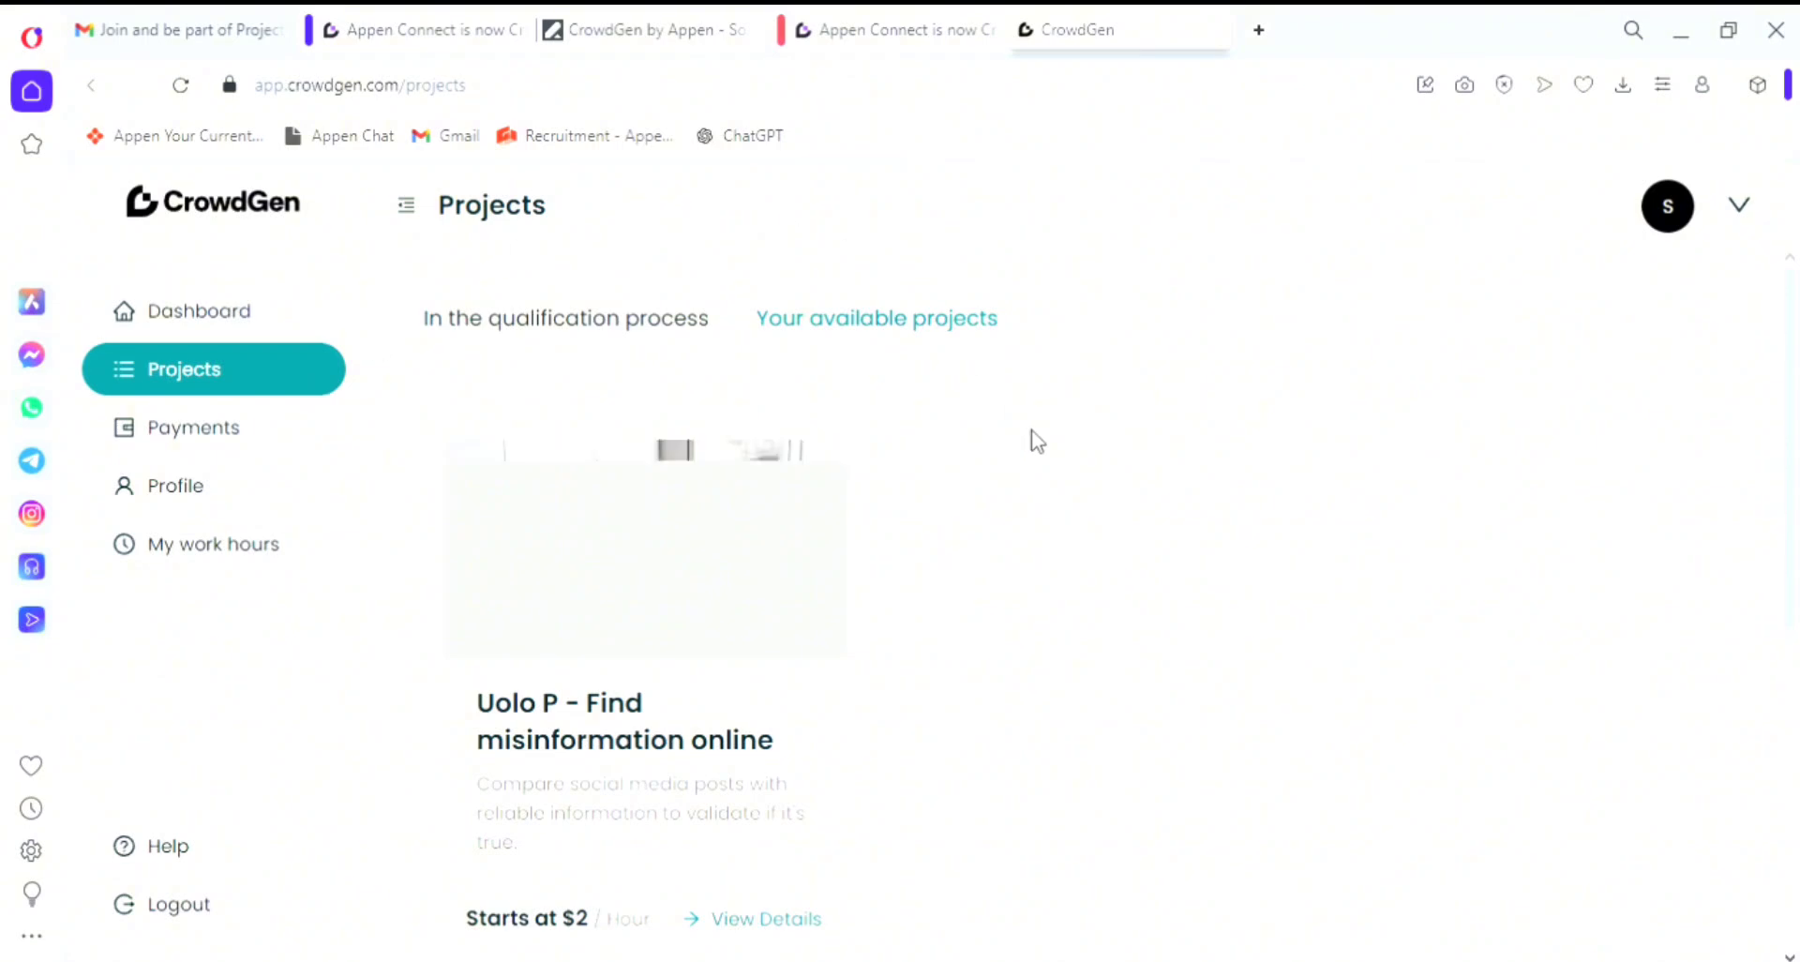
scroll(1085, 517, "down", 7)
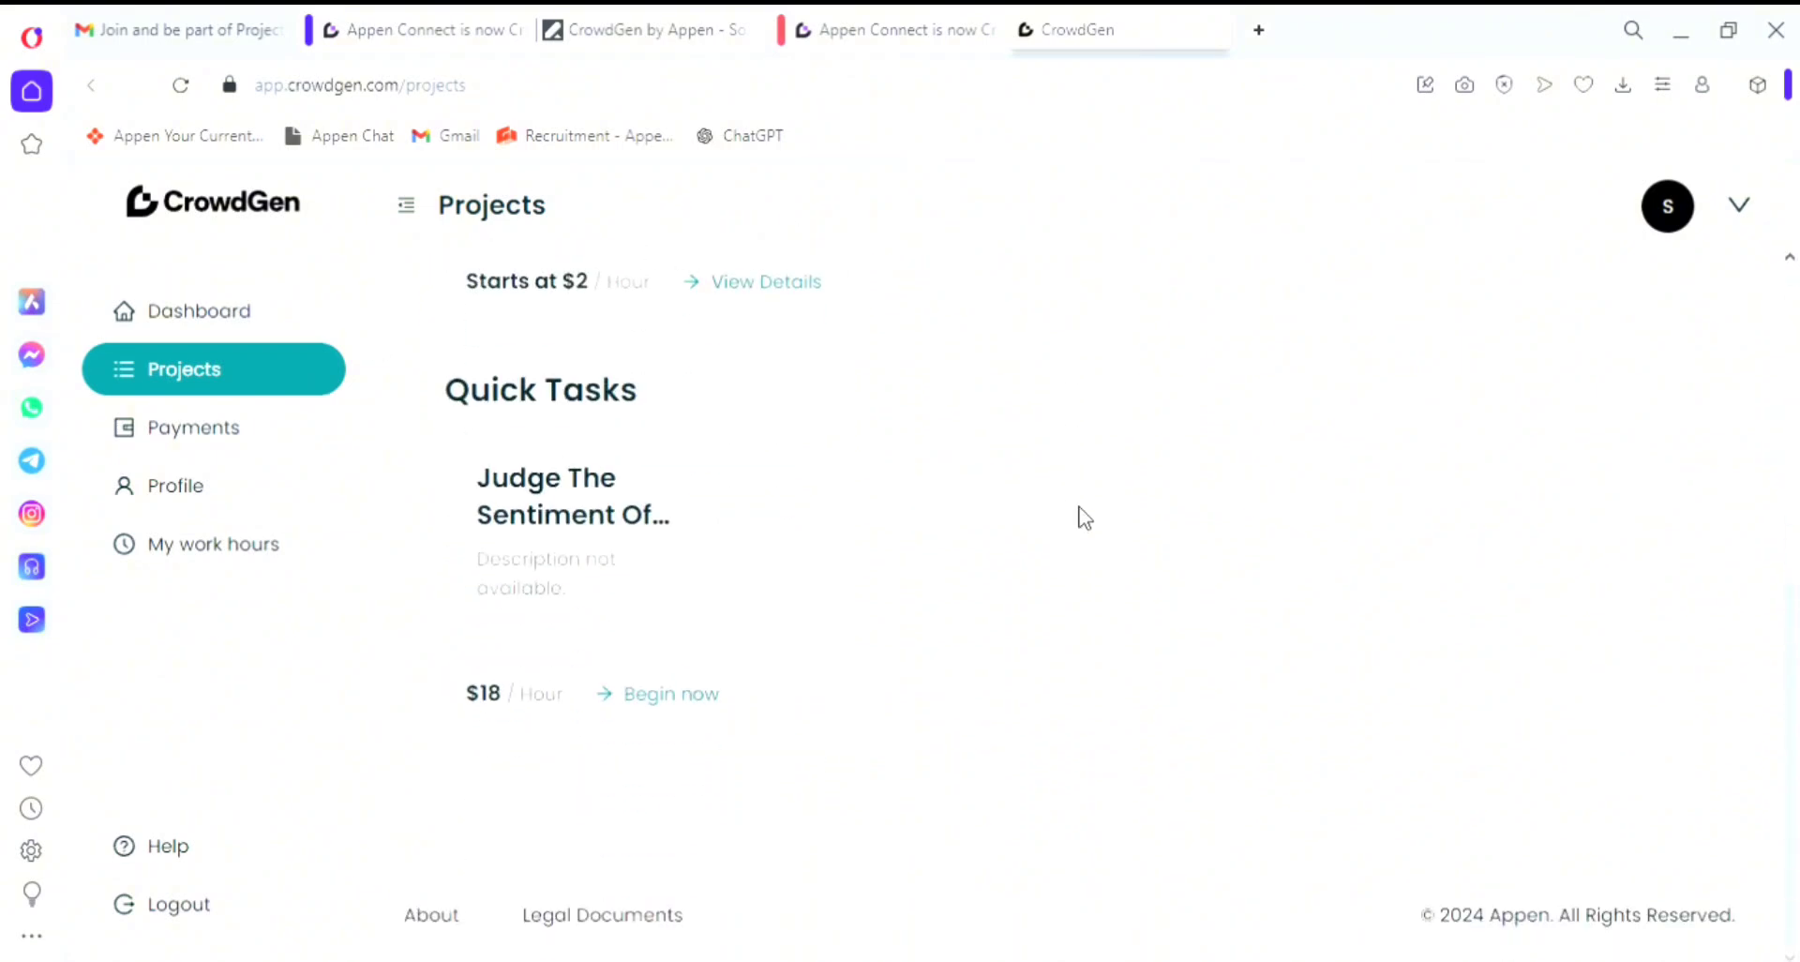
scroll(1085, 517, "up", 7)
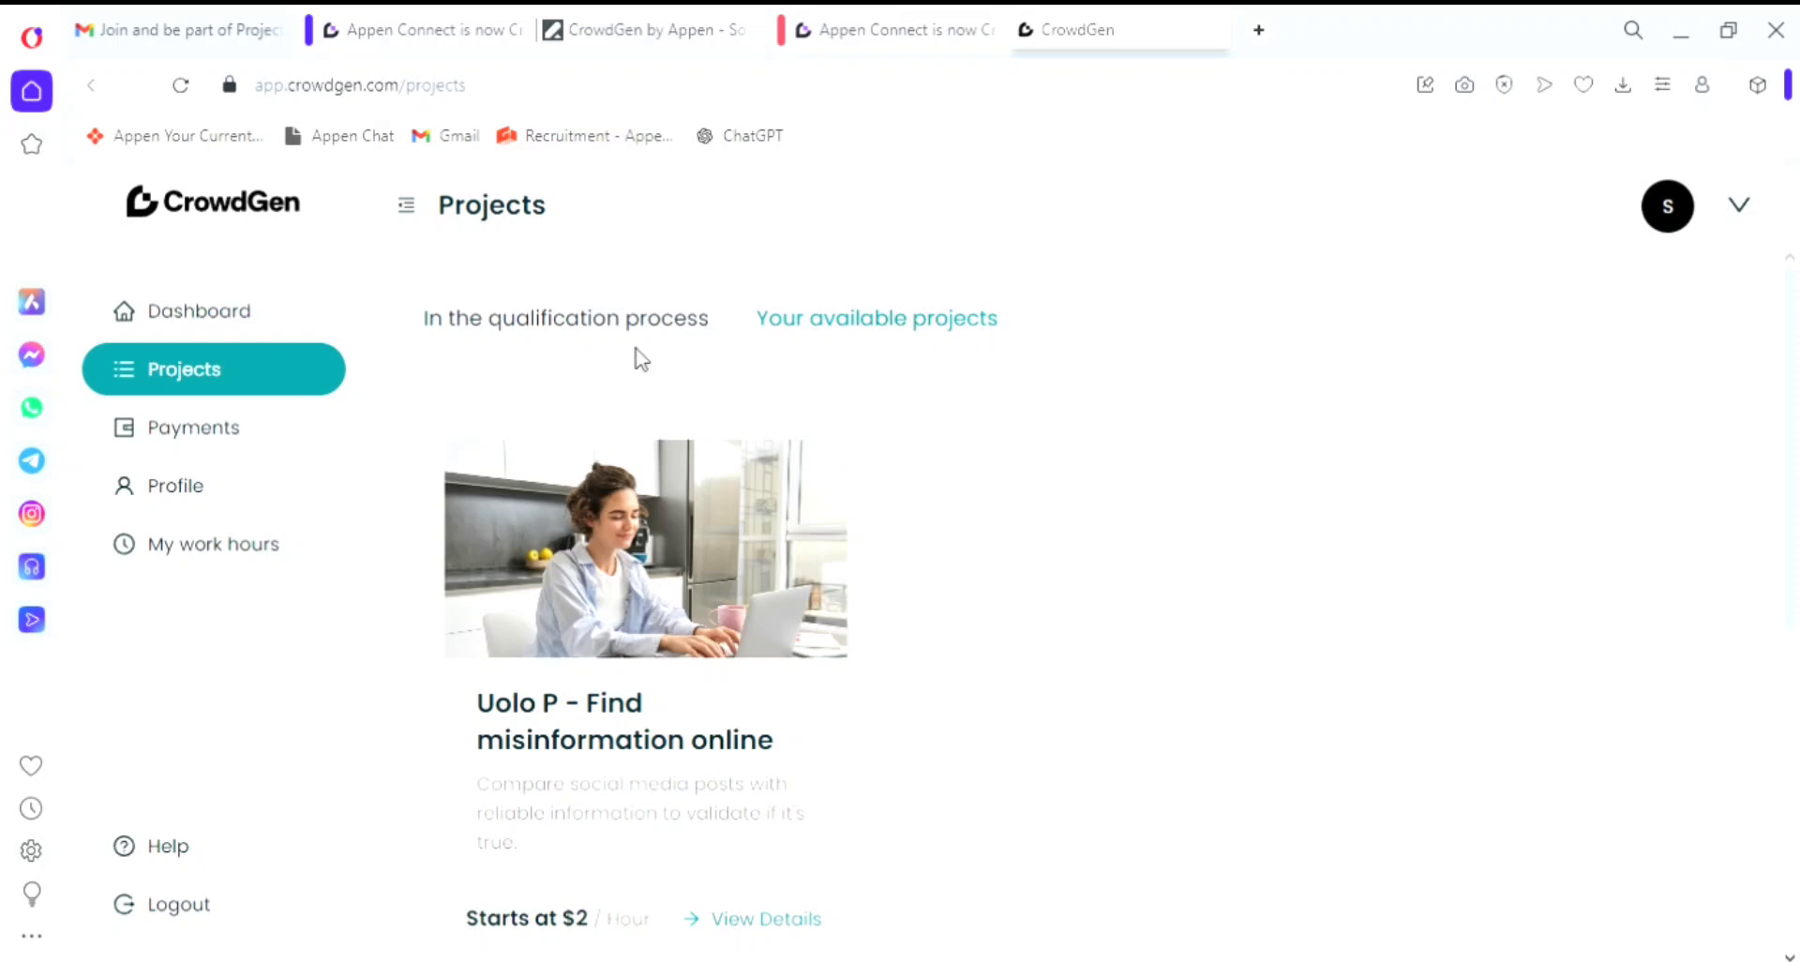
left_click(685, 321)
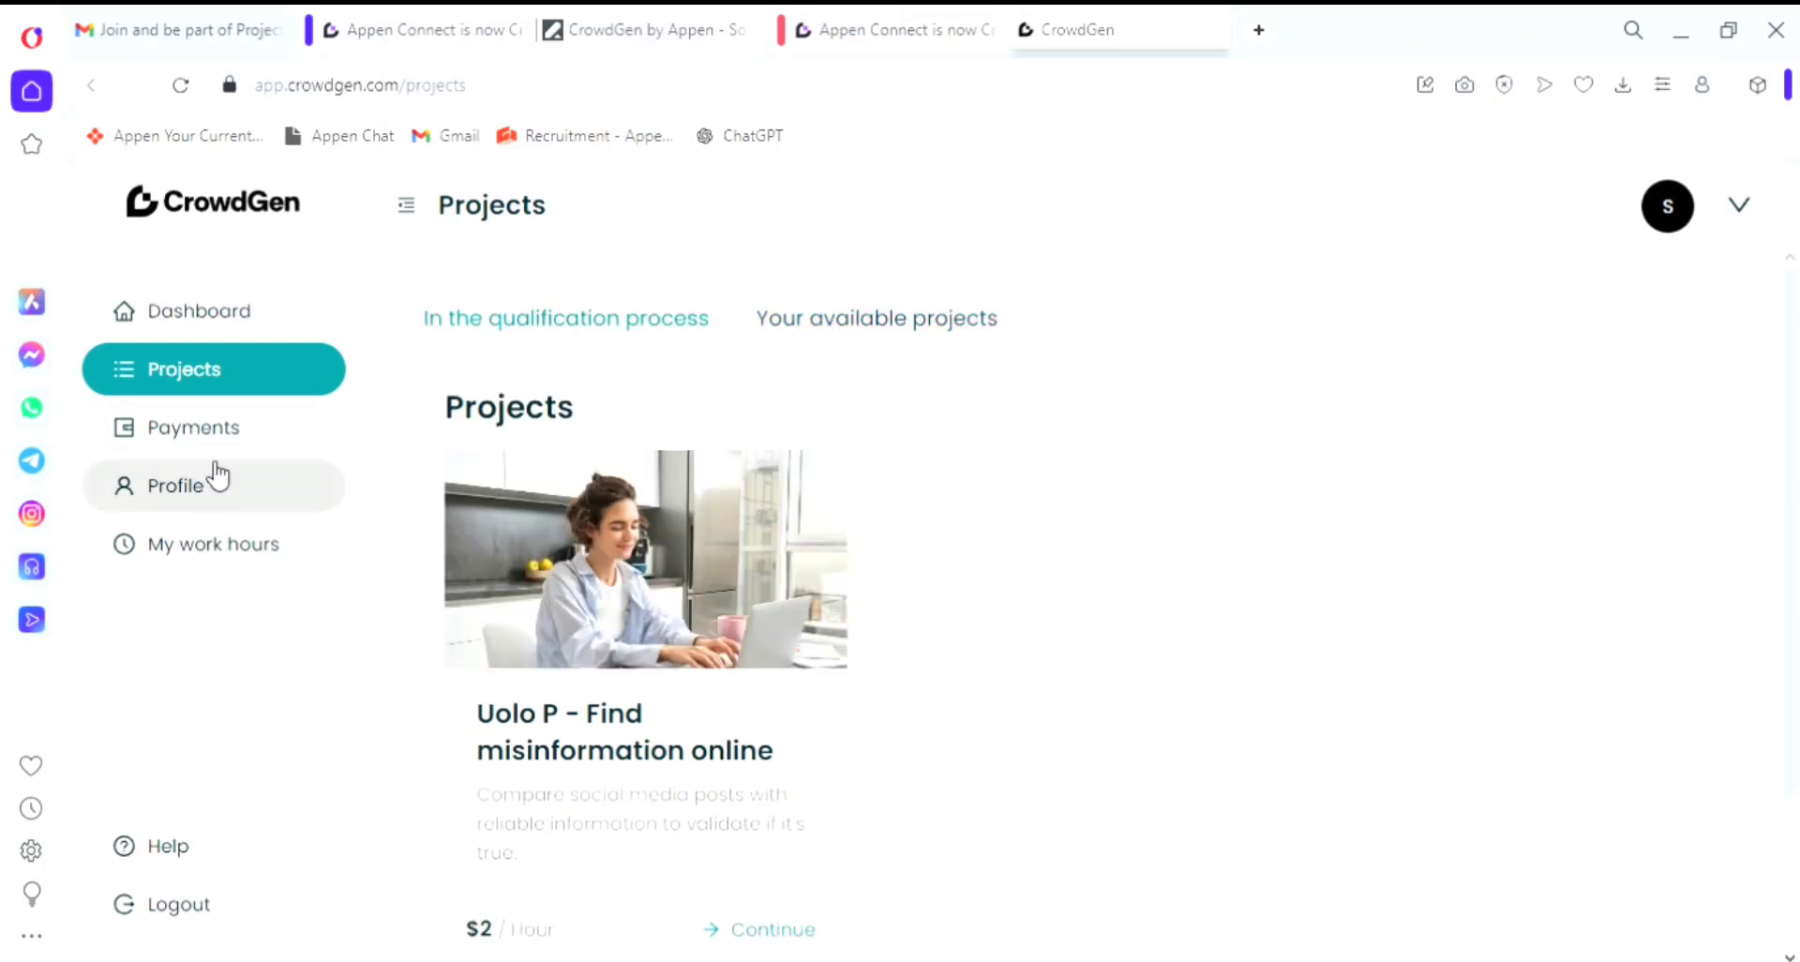
- Open the payments section and read the outlined steps for setting up a withdrawal method
left_click(239, 439)
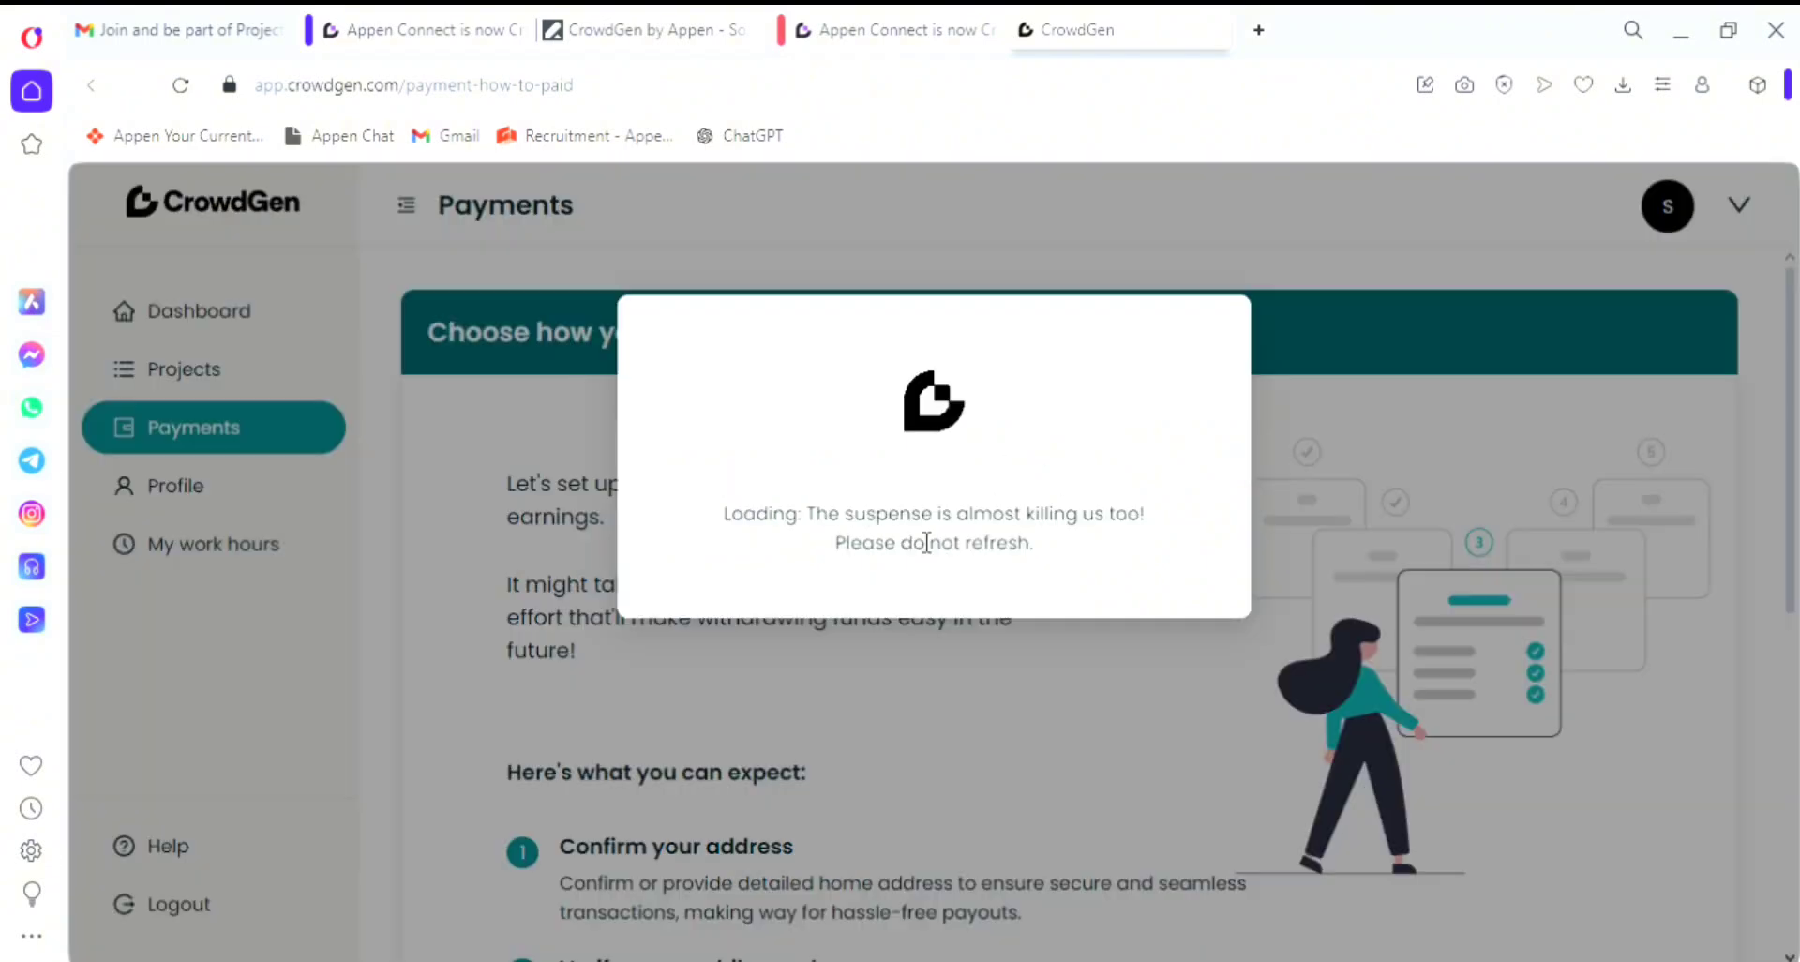
scroll(1139, 548, "down", 3)
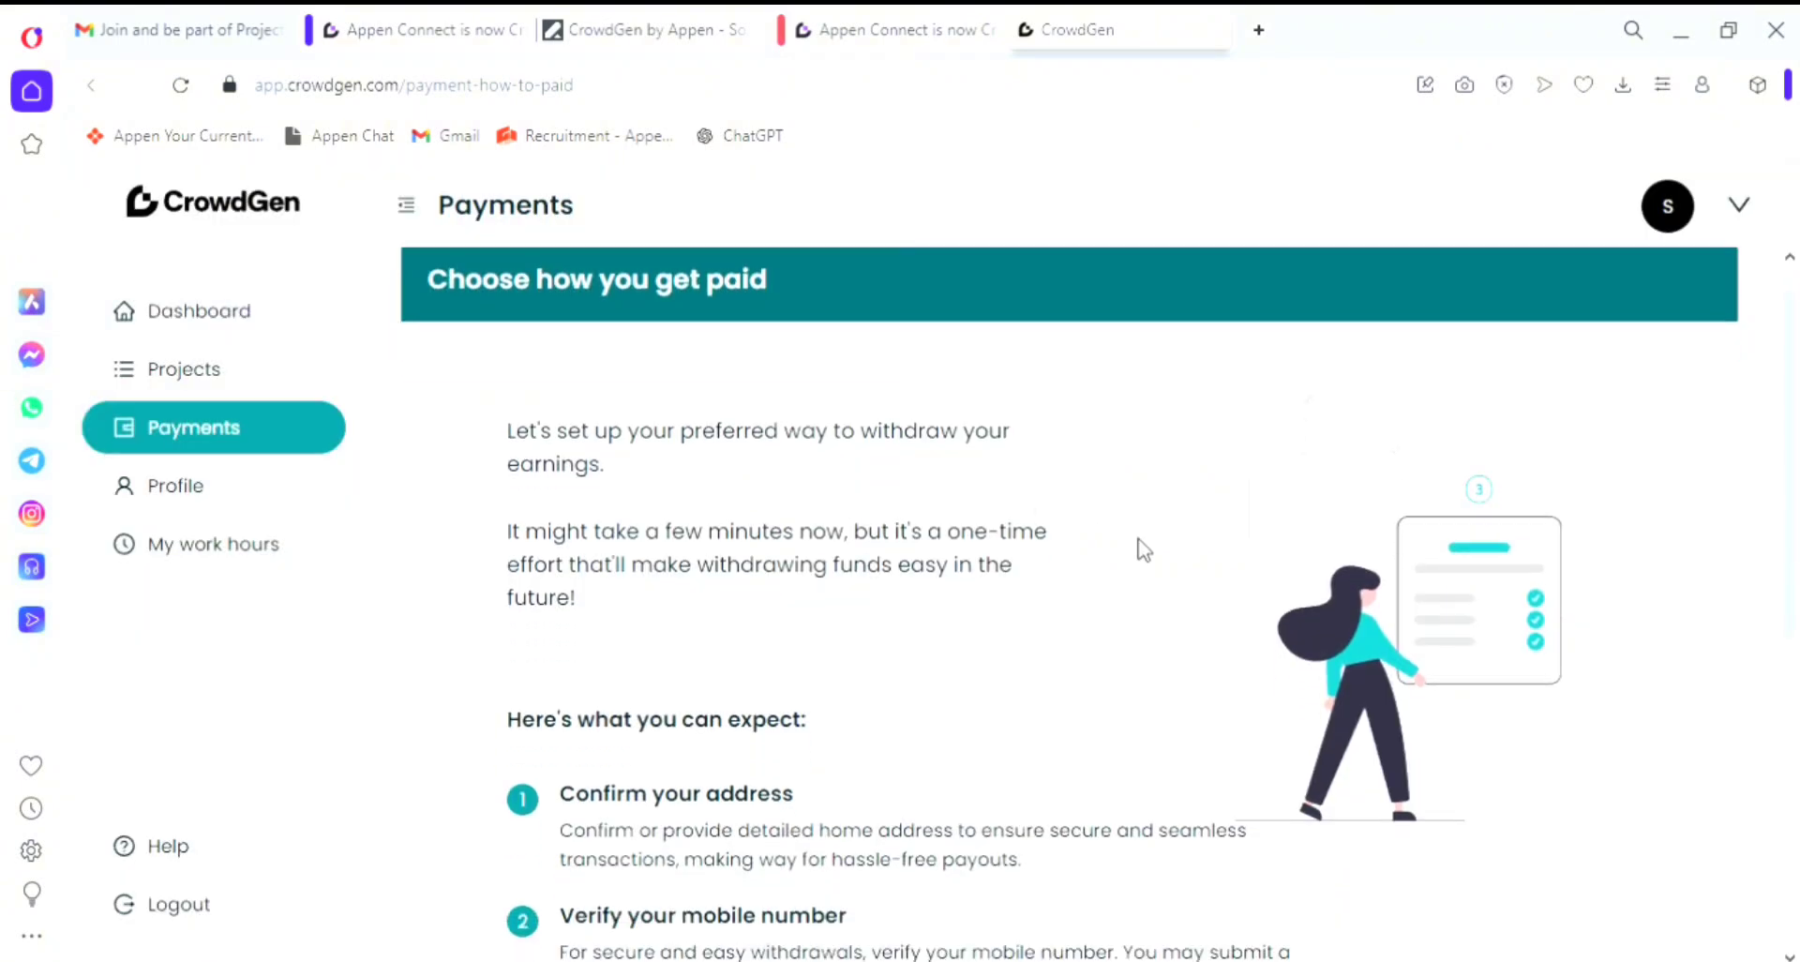
scroll(1144, 551, "down", 3)
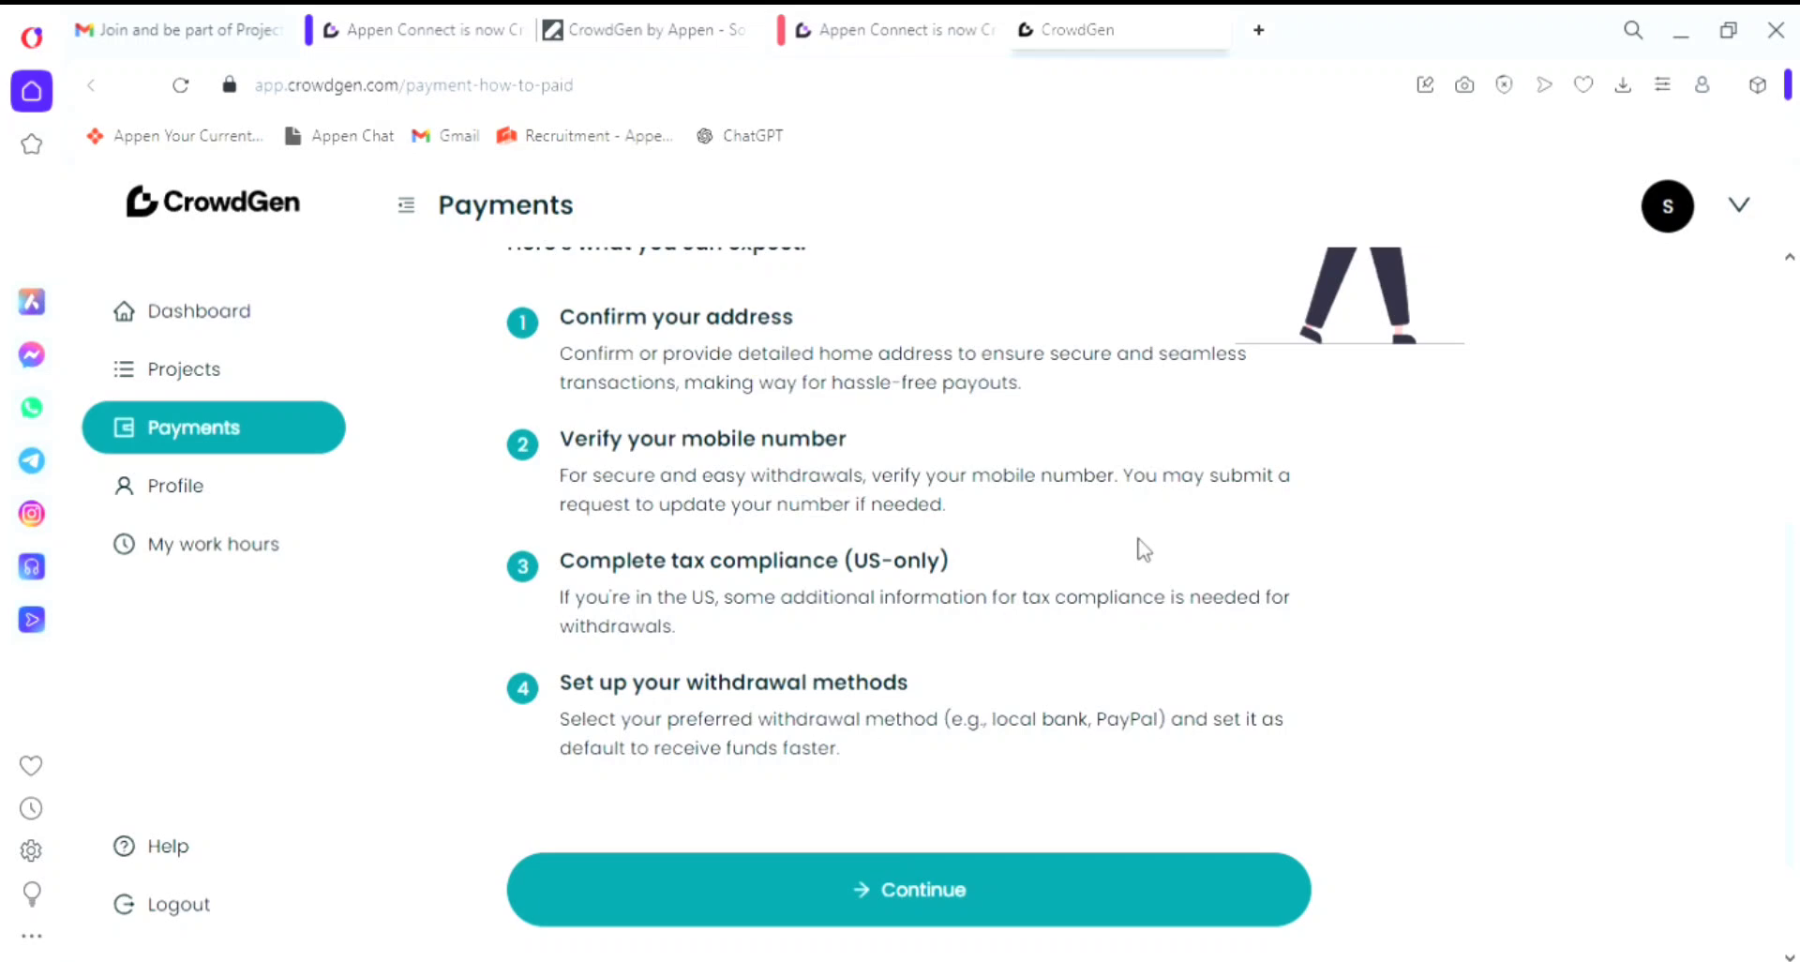
scroll(1144, 550, "down", 2)
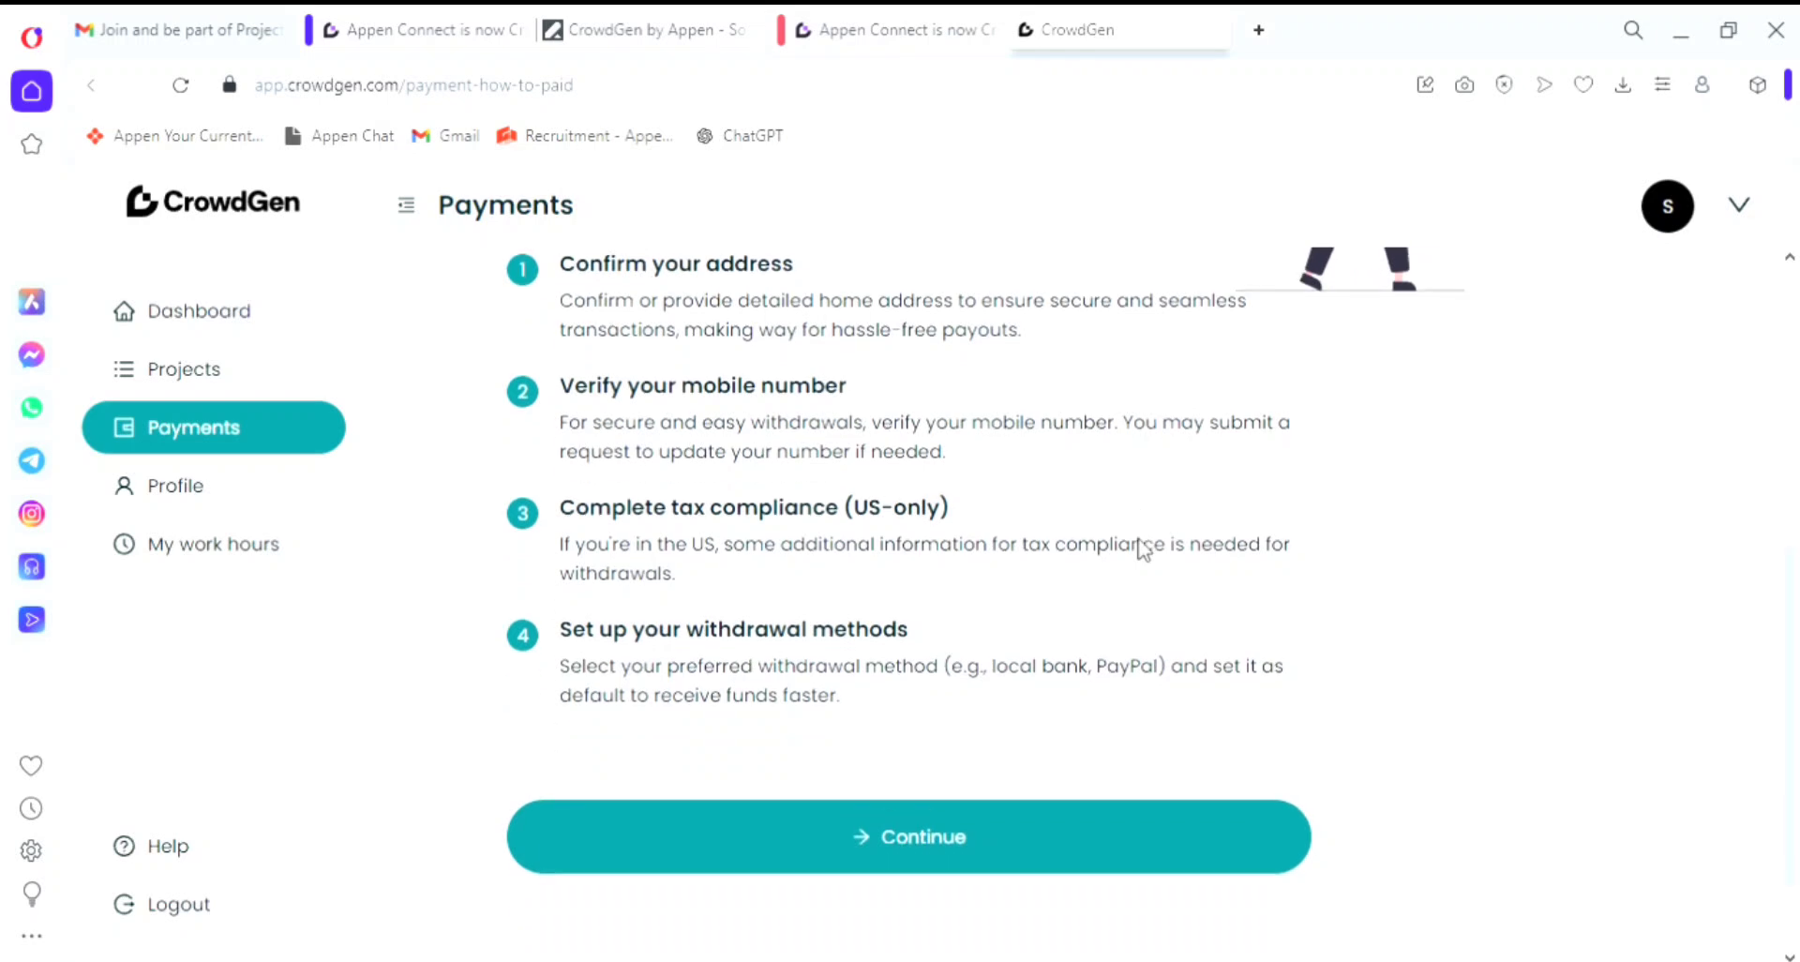
- Continue the payment setup to the address form and review its fields and the address confirmation option
left_click(936, 720)
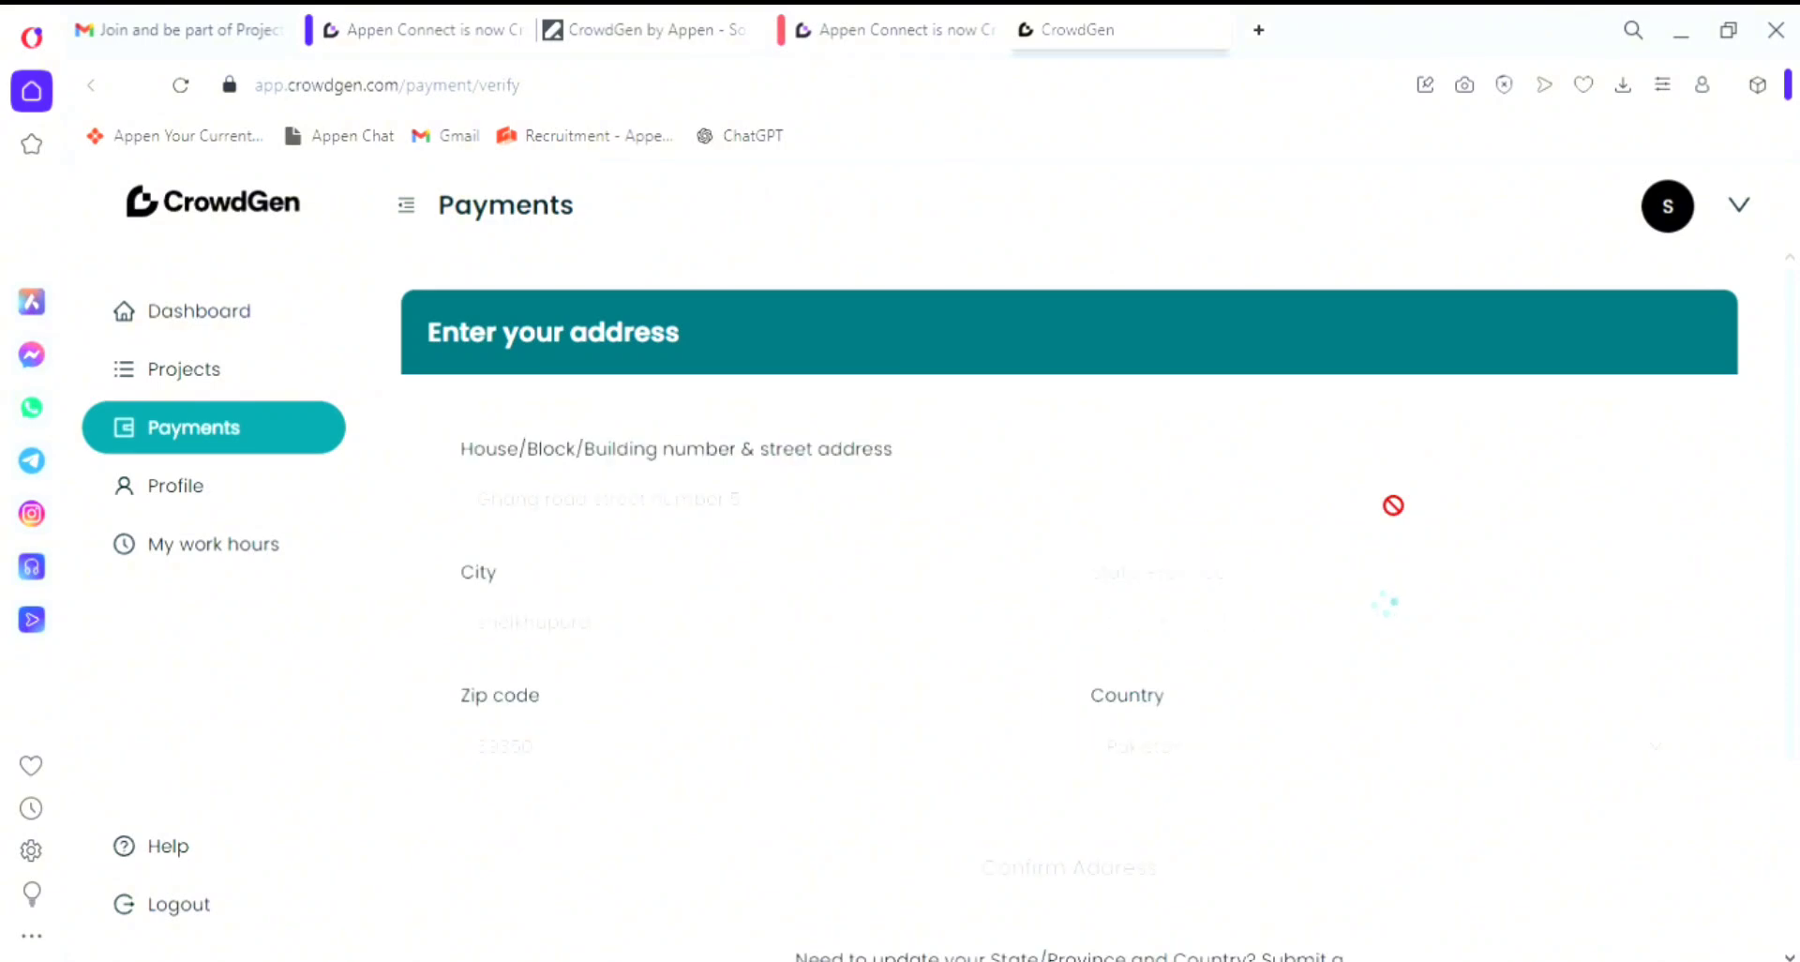
scroll(1394, 505, "down", 3)
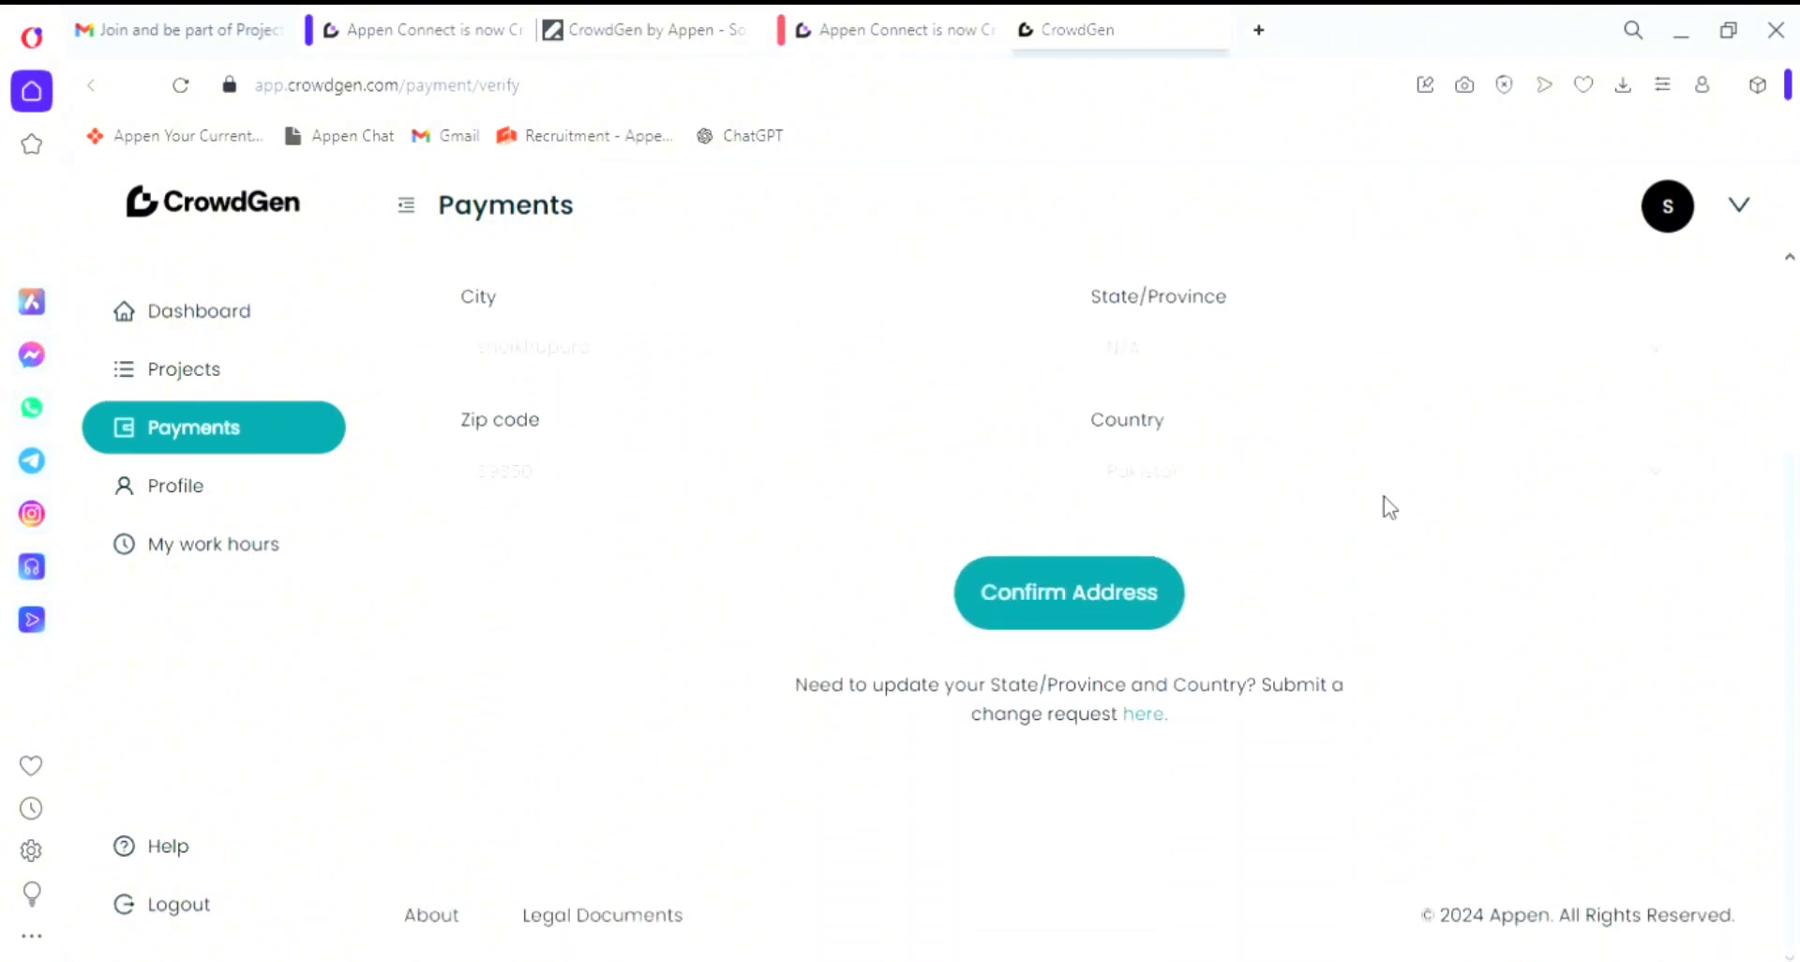
scroll(1393, 505, "up", 2)
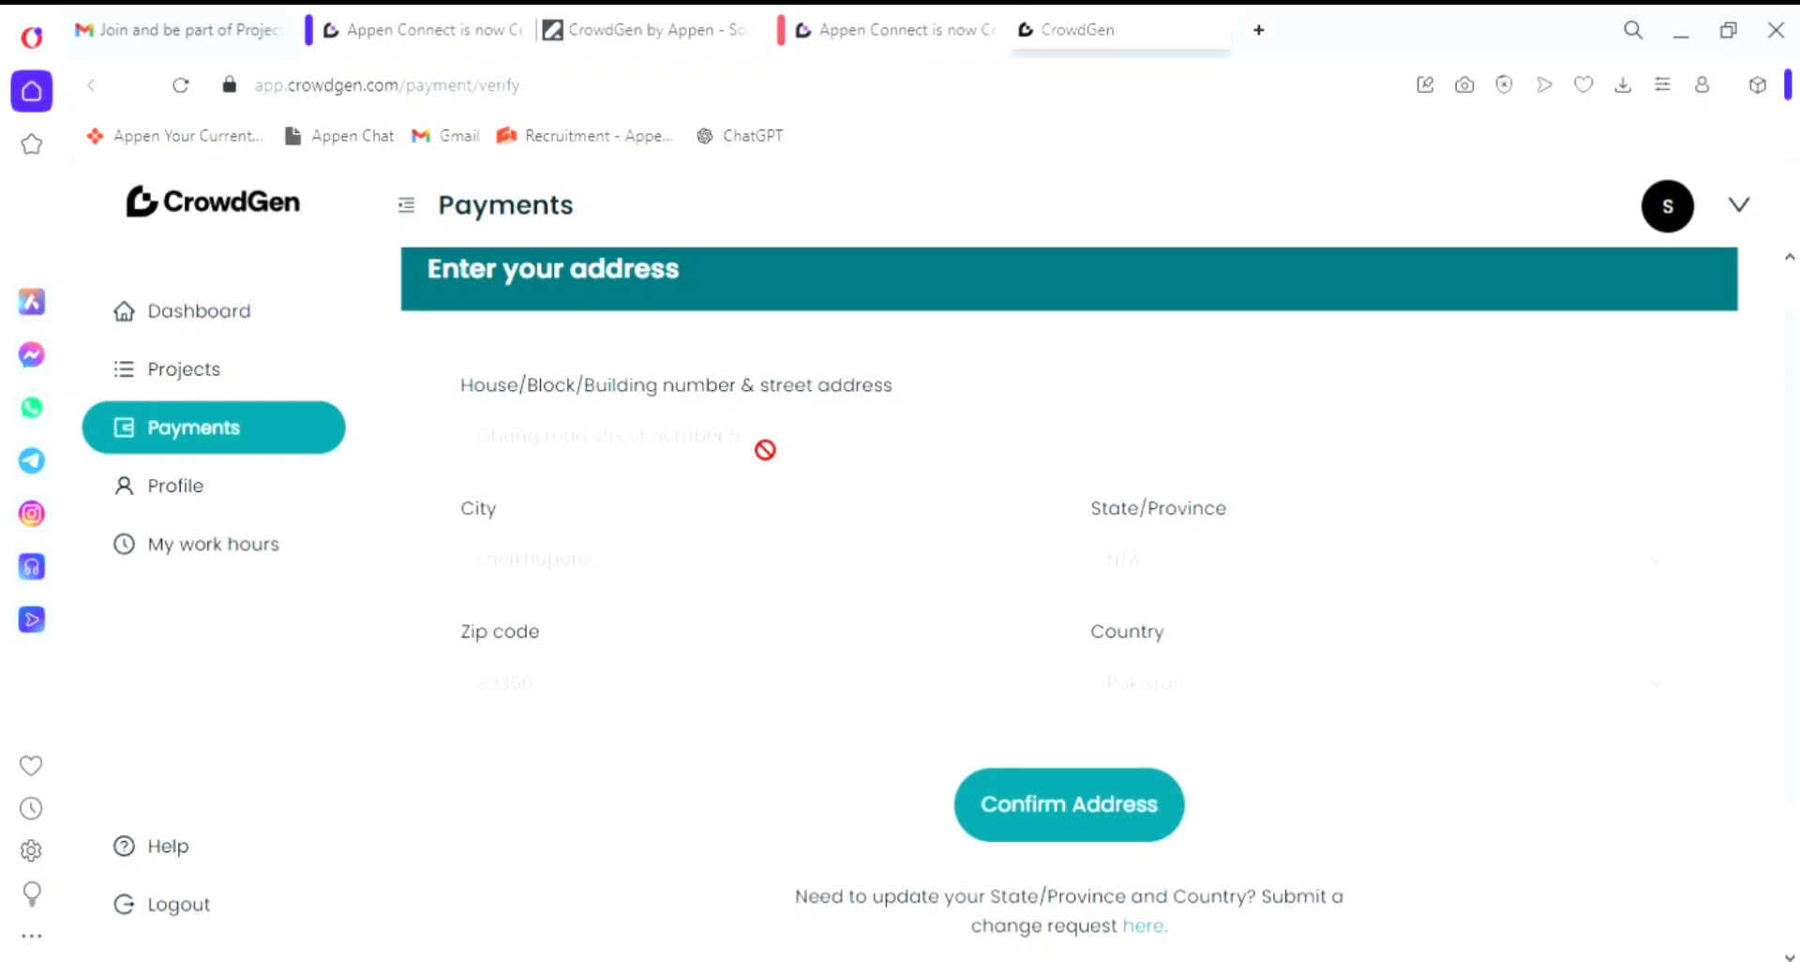
left_click(1740, 206)
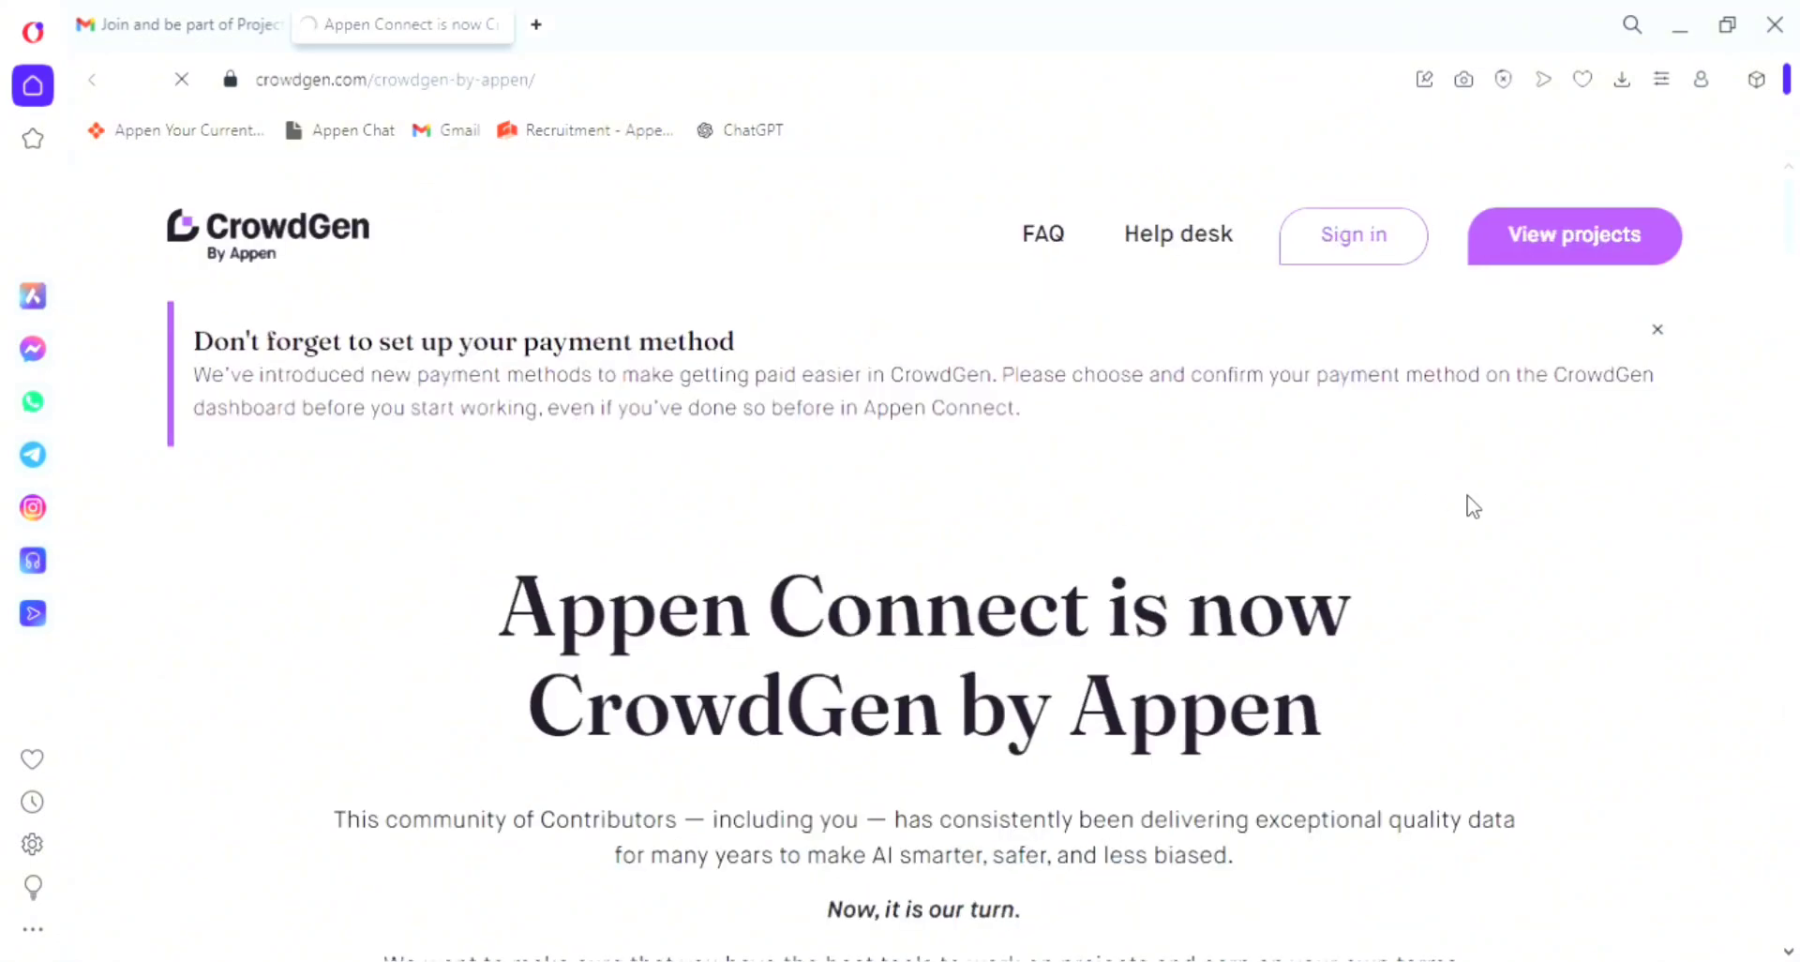
- Dismiss the payment method reminder on the CrowdGen by Appen page, then open the public projects list and browse the data collection listings
left_click(1659, 330)
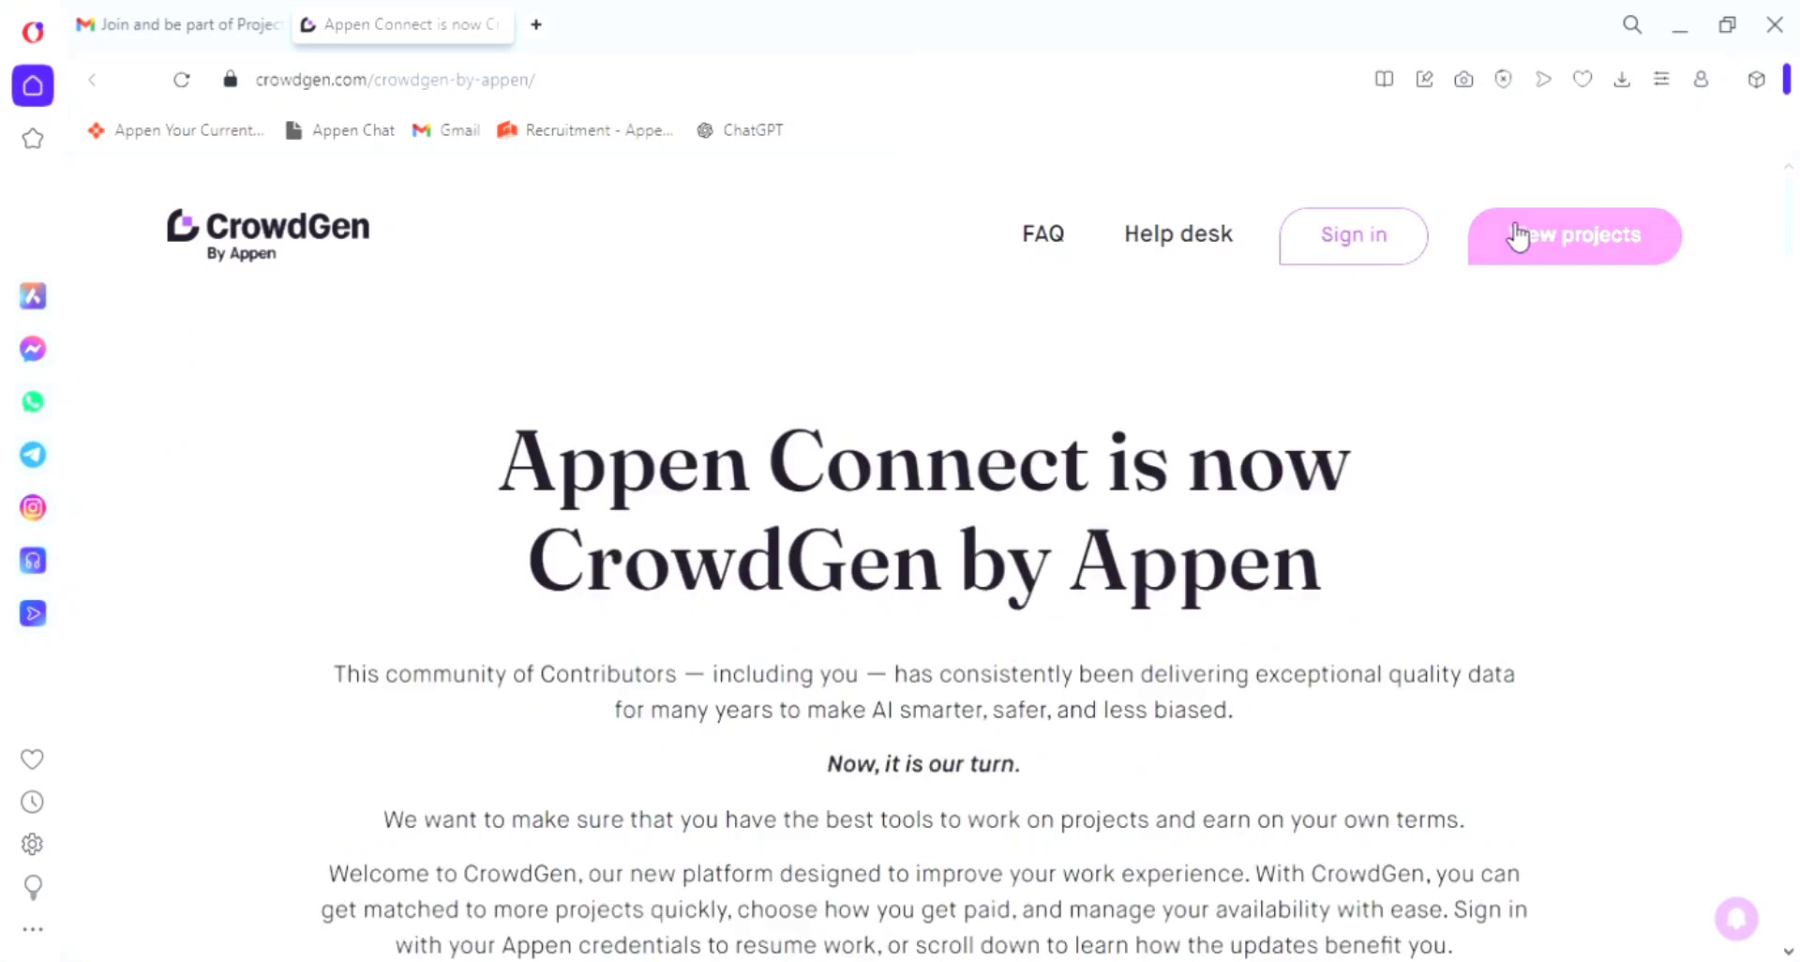
left_click(1503, 258)
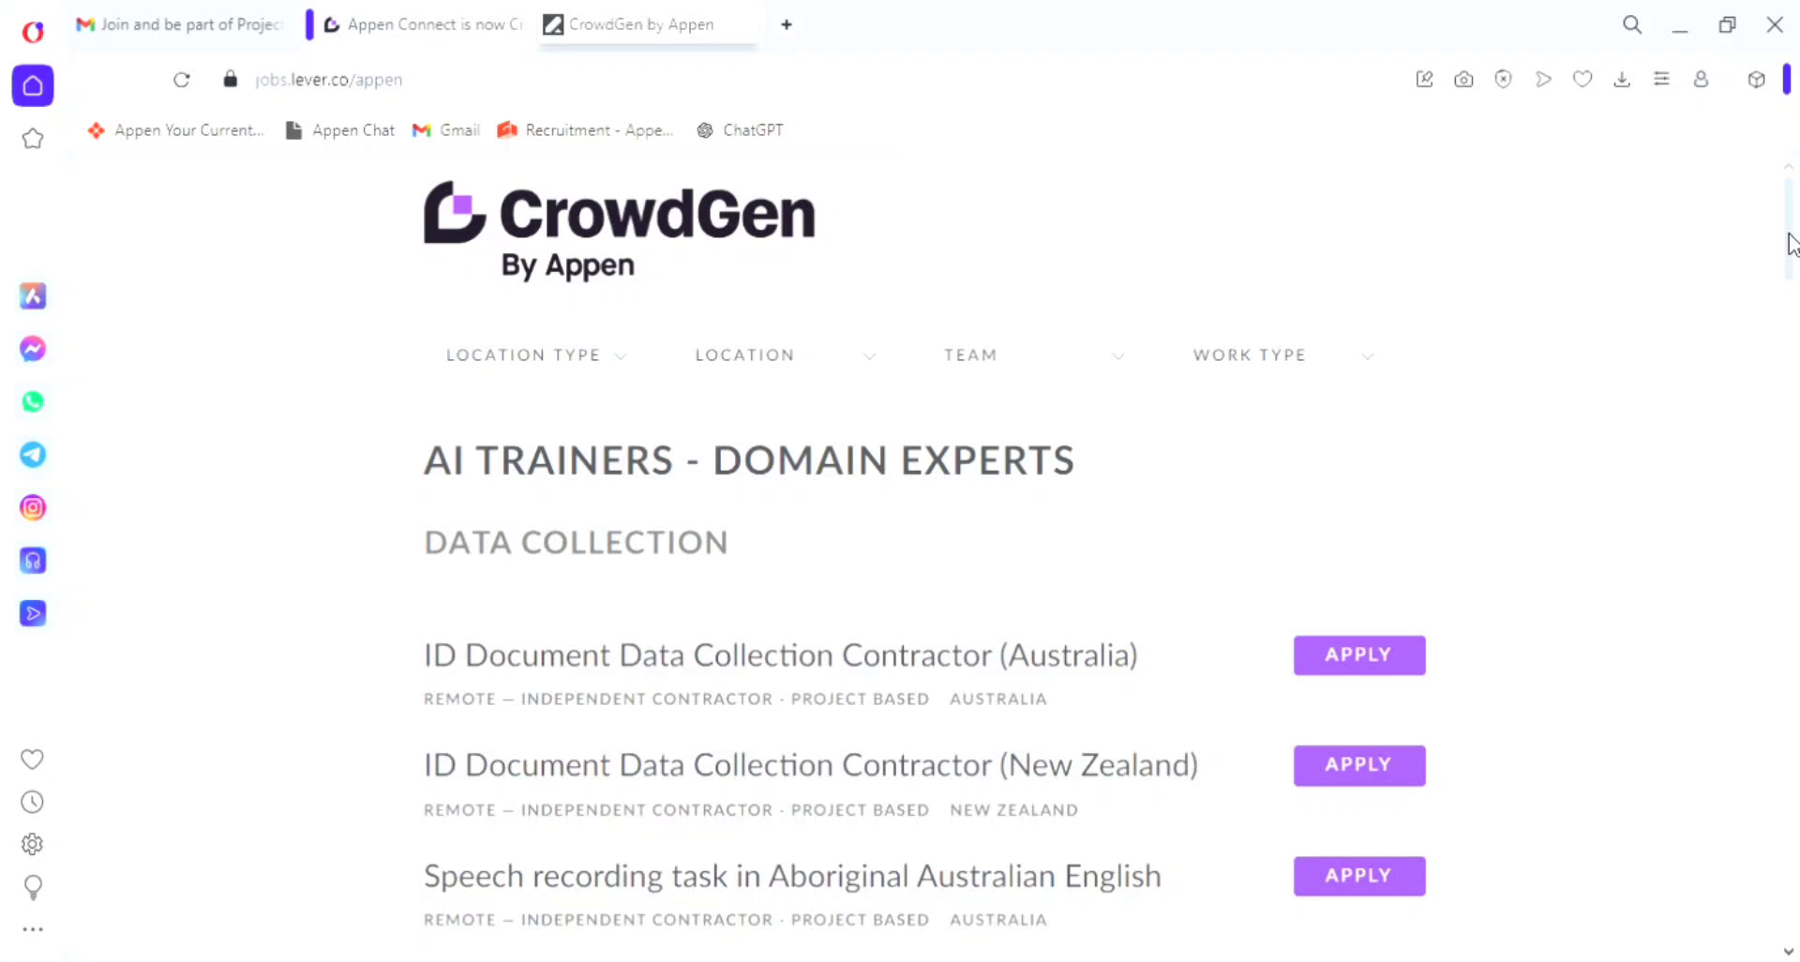
left_click_drag(1792, 244, 1641, 239)
scroll(1639, 251, "down", 1)
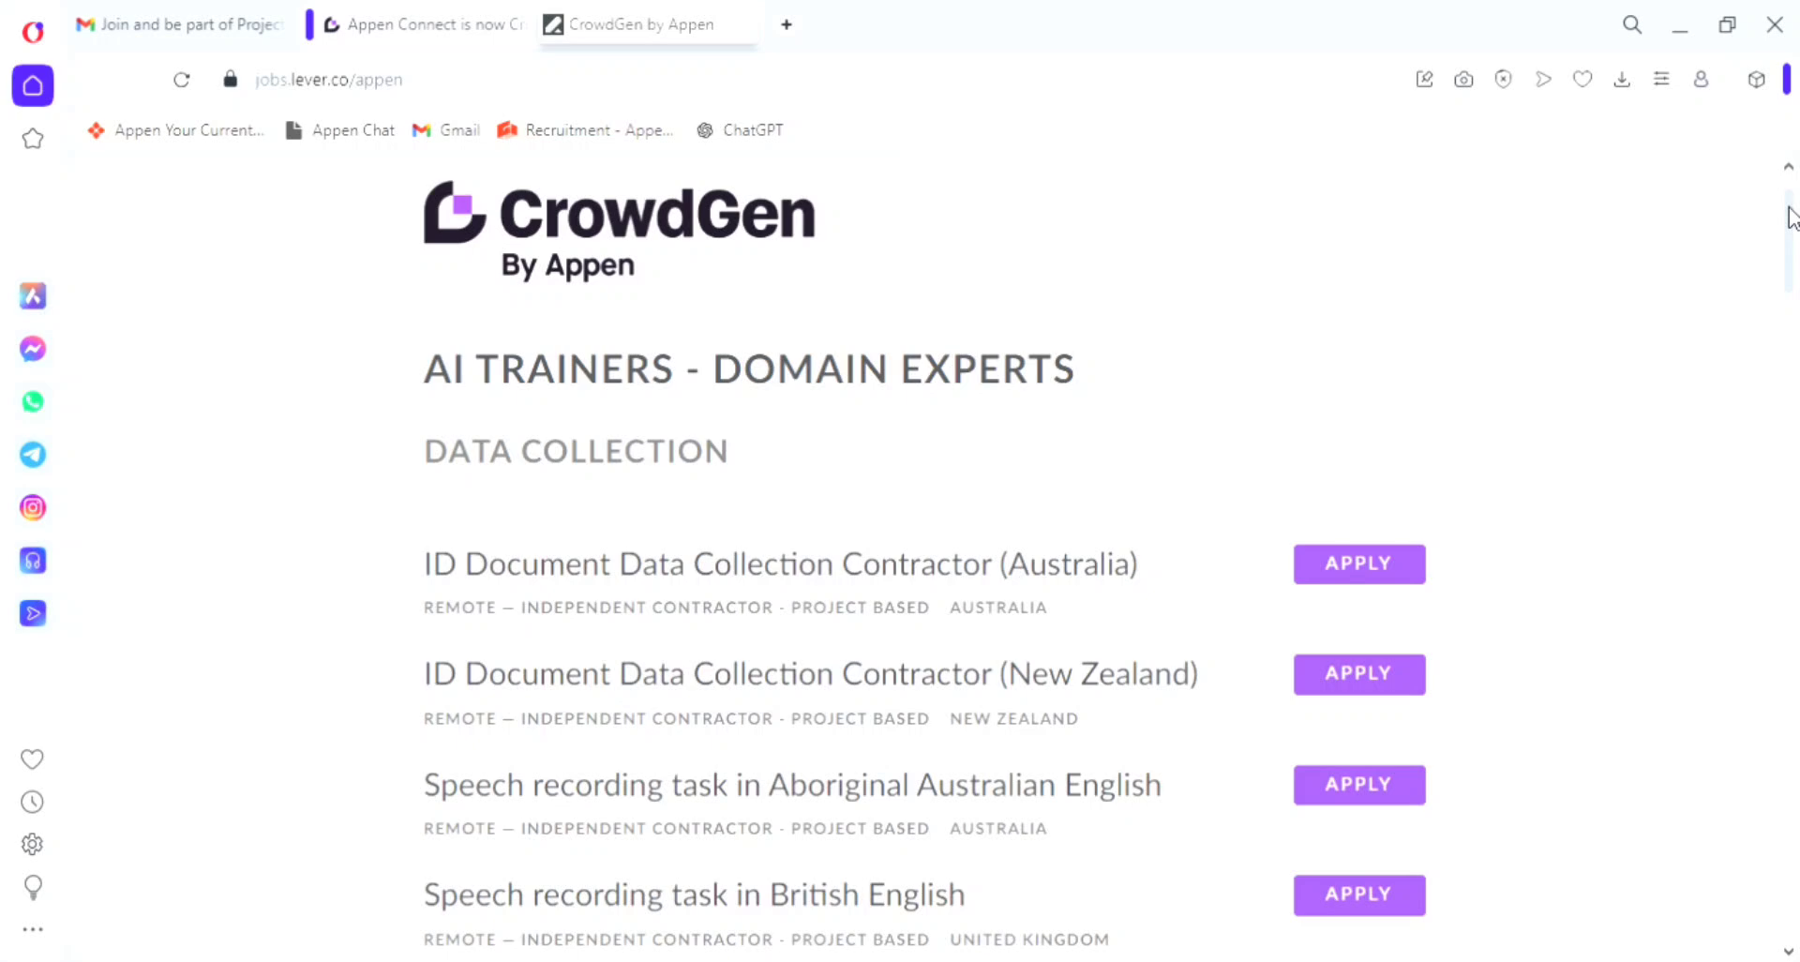
scroll(1793, 217, "down", 1)
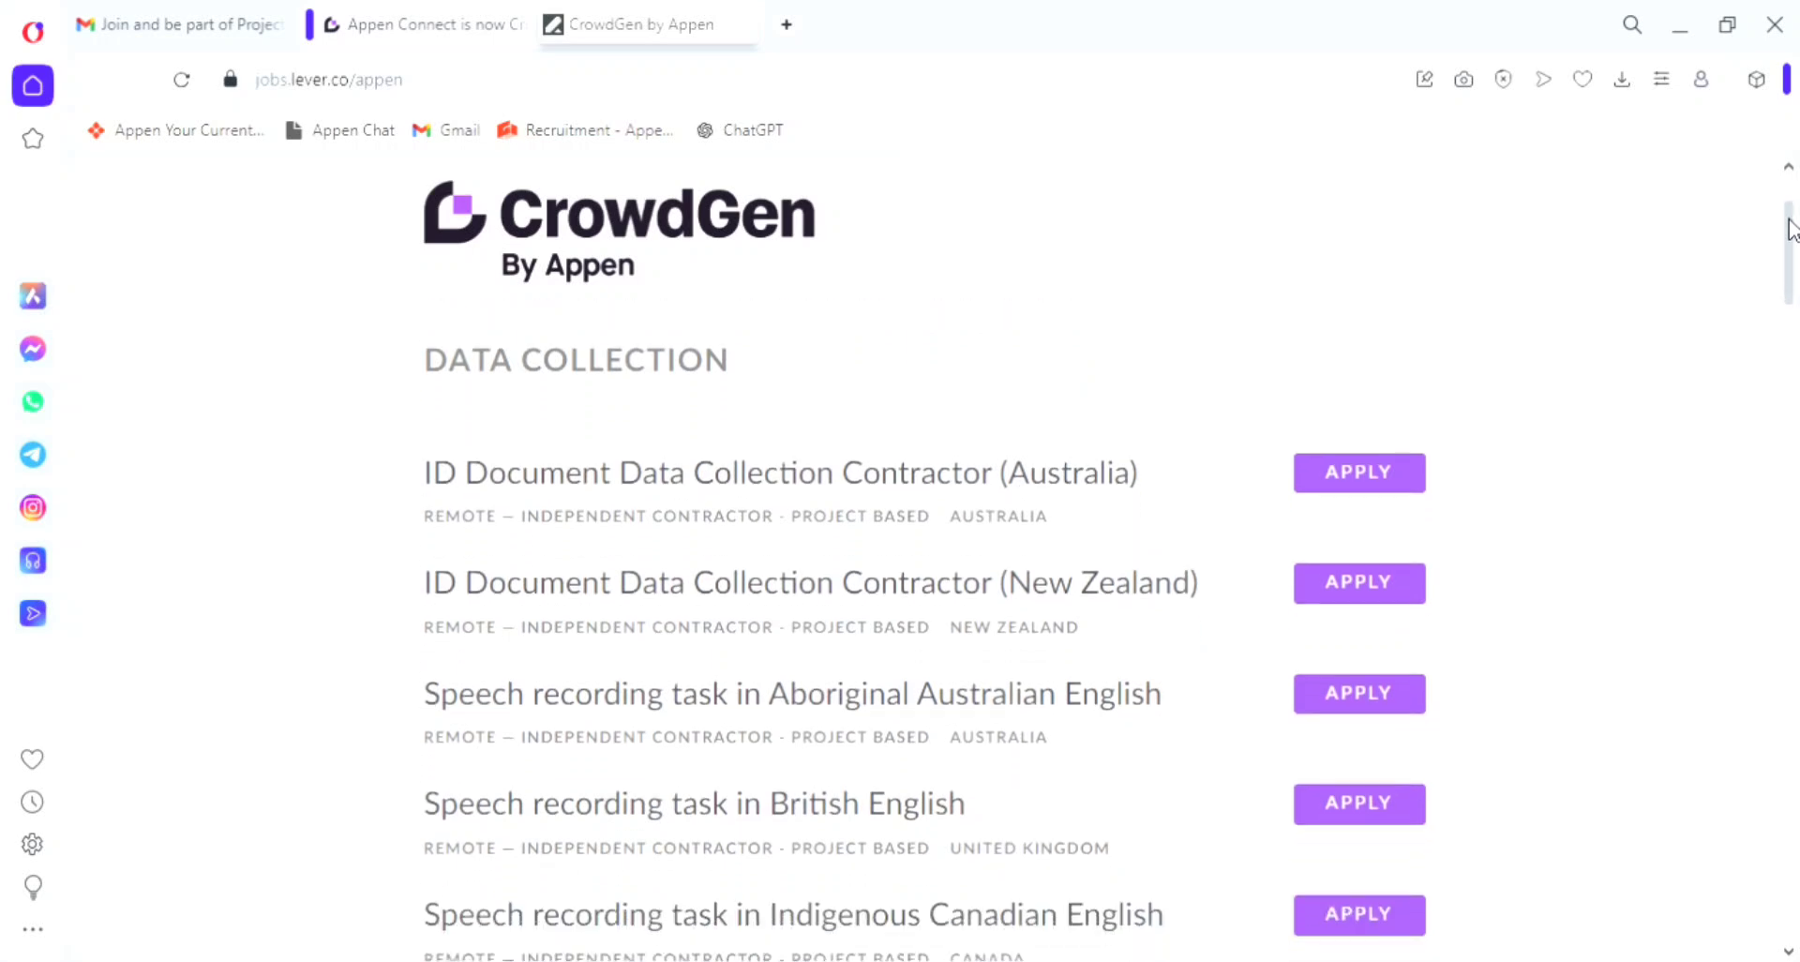
left_click_drag(1794, 230, 1793, 195)
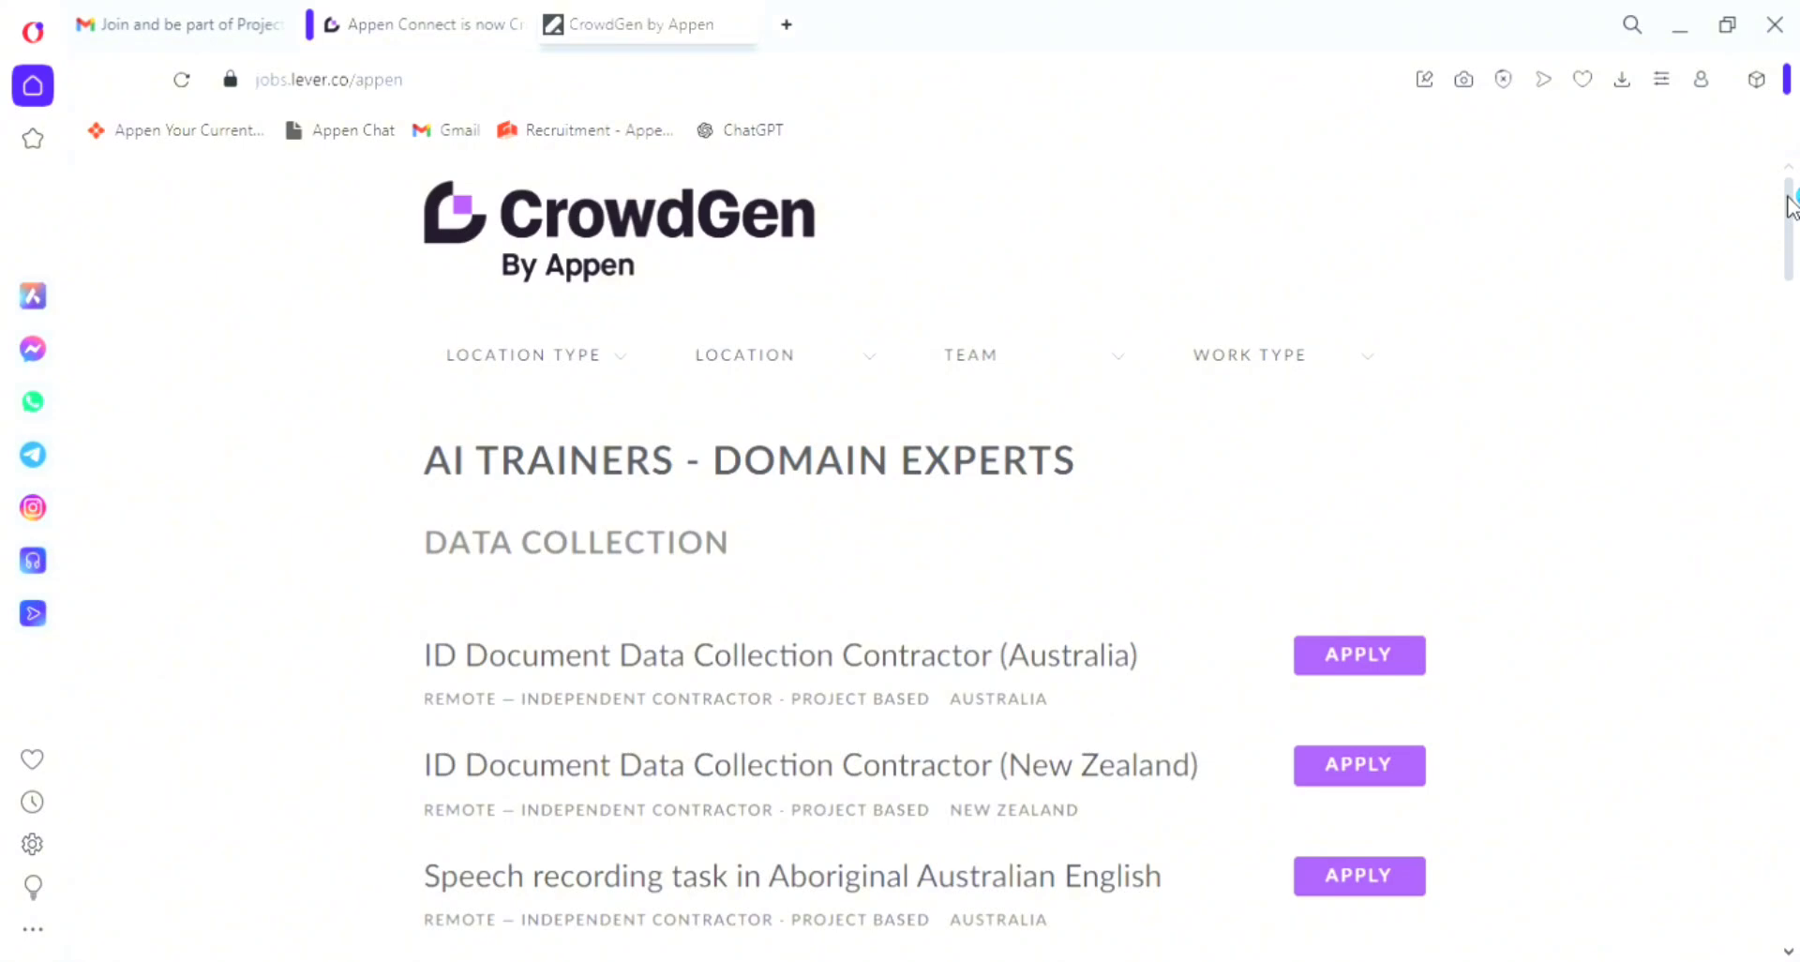
left_click_drag(1793, 195, 1791, 214)
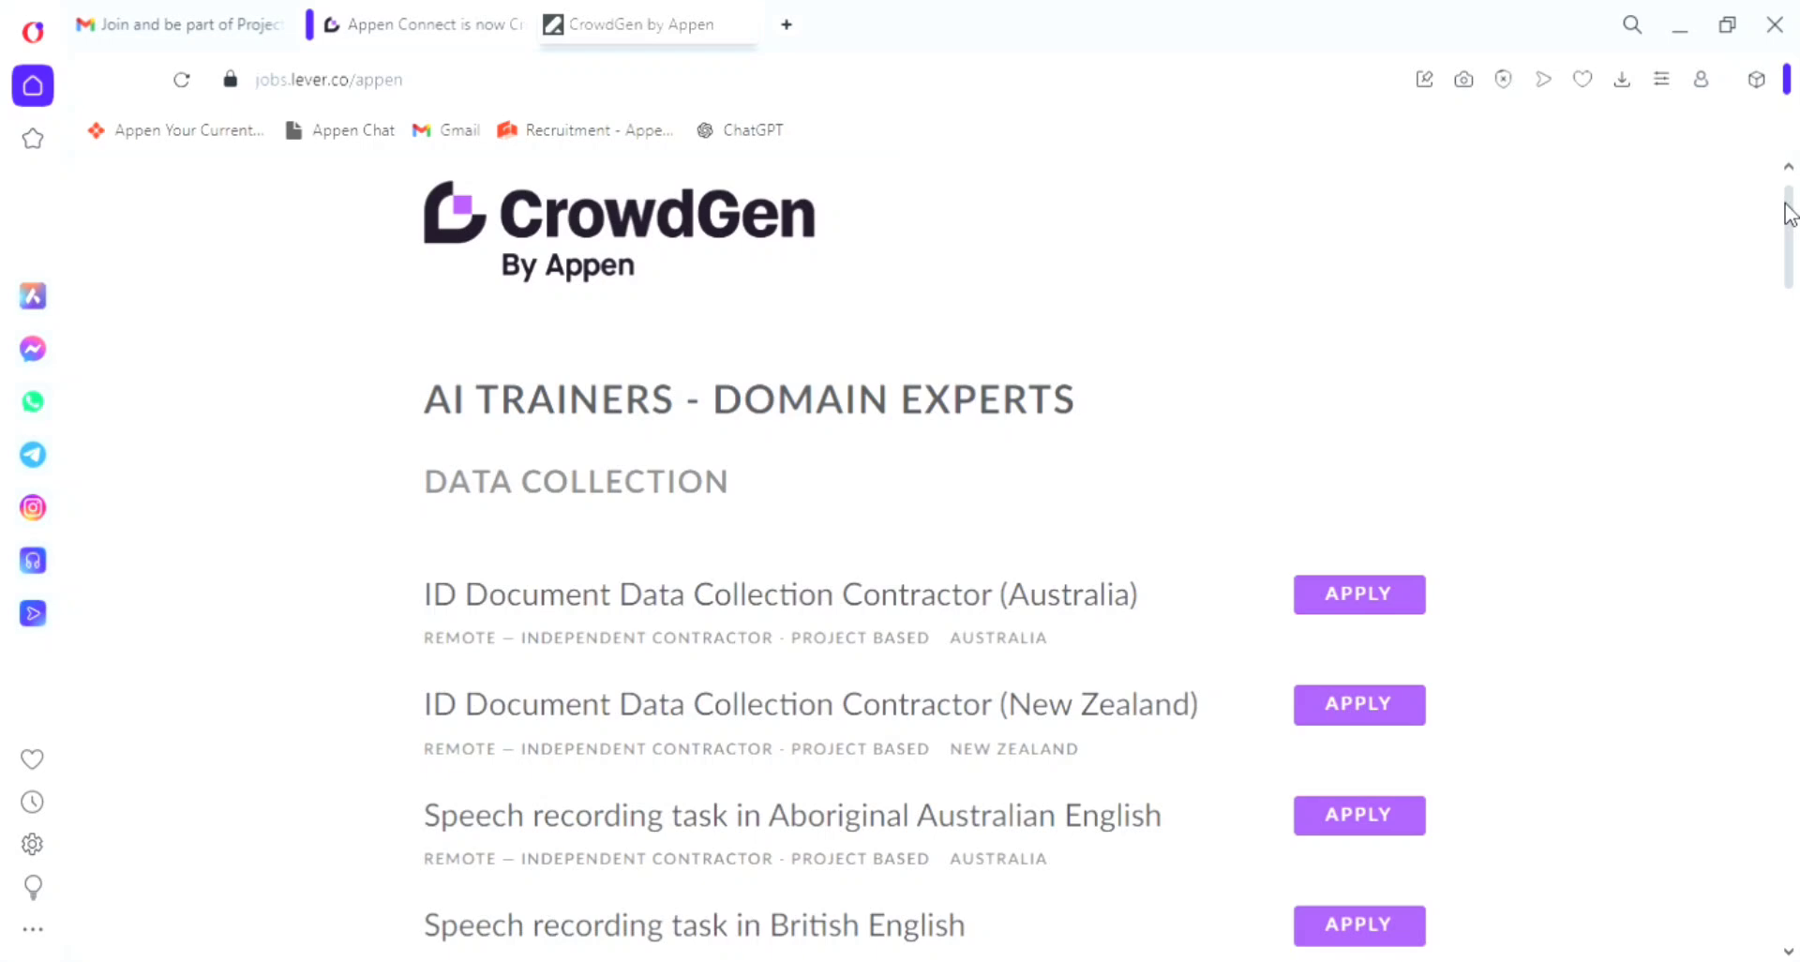
left_click_drag(1791, 214, 1787, 234)
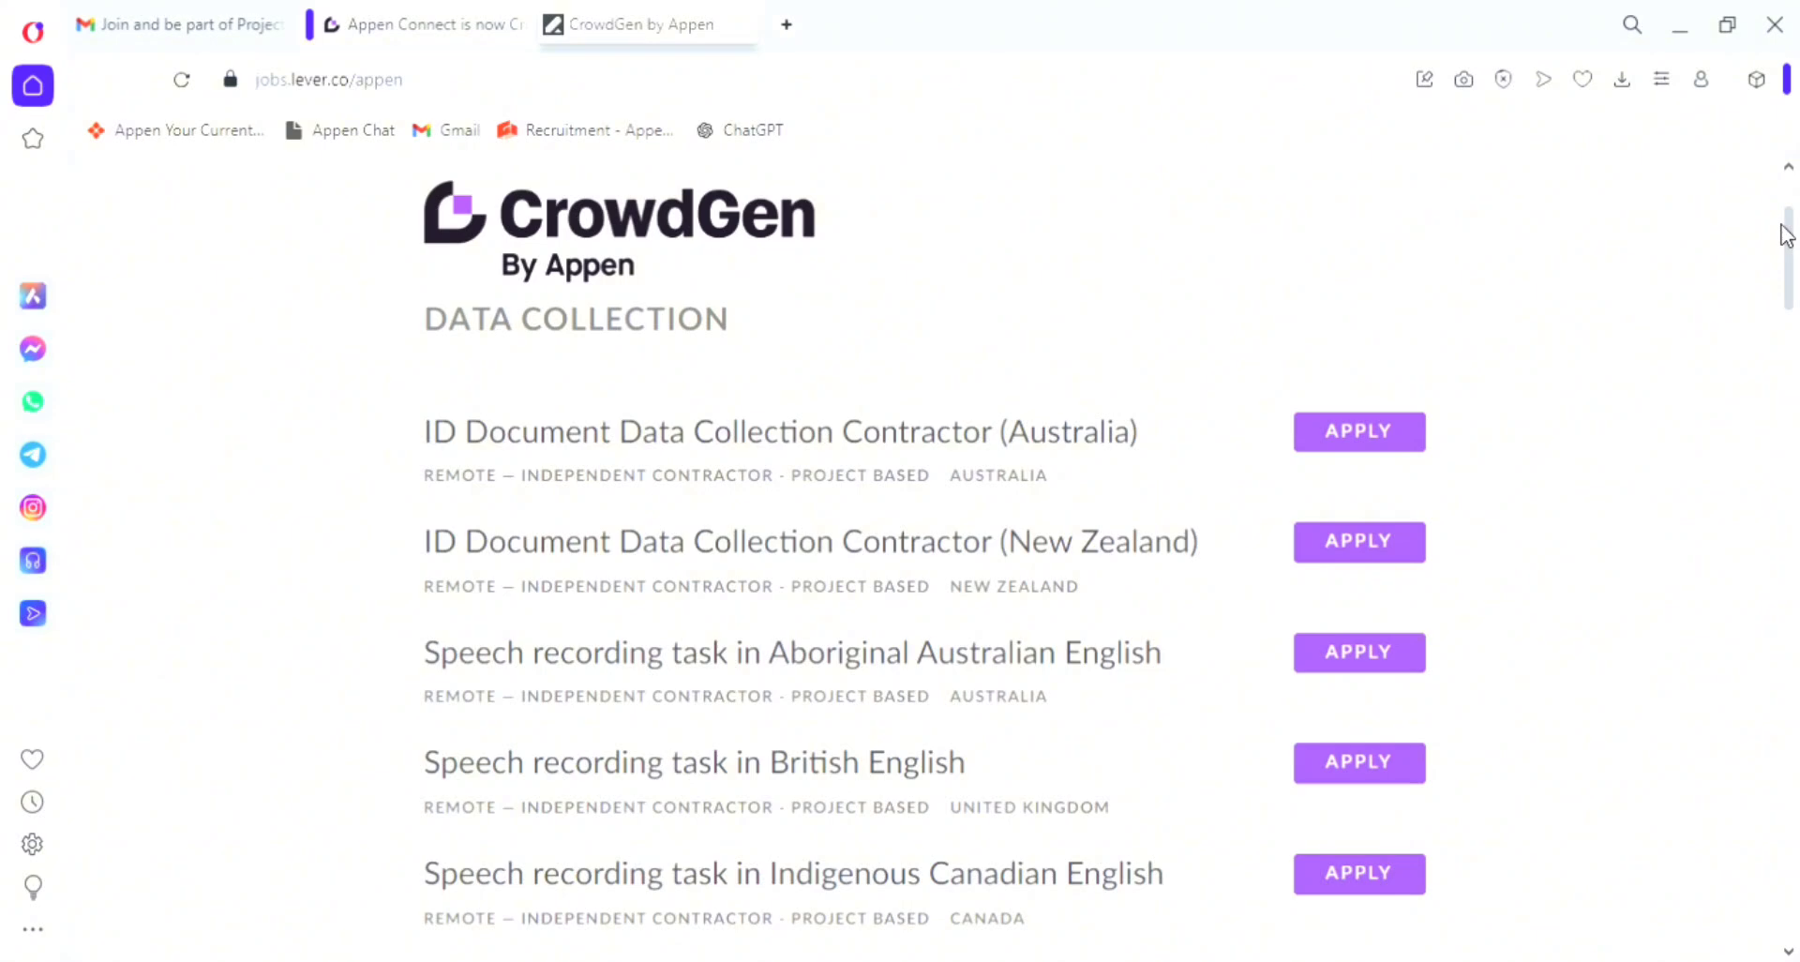